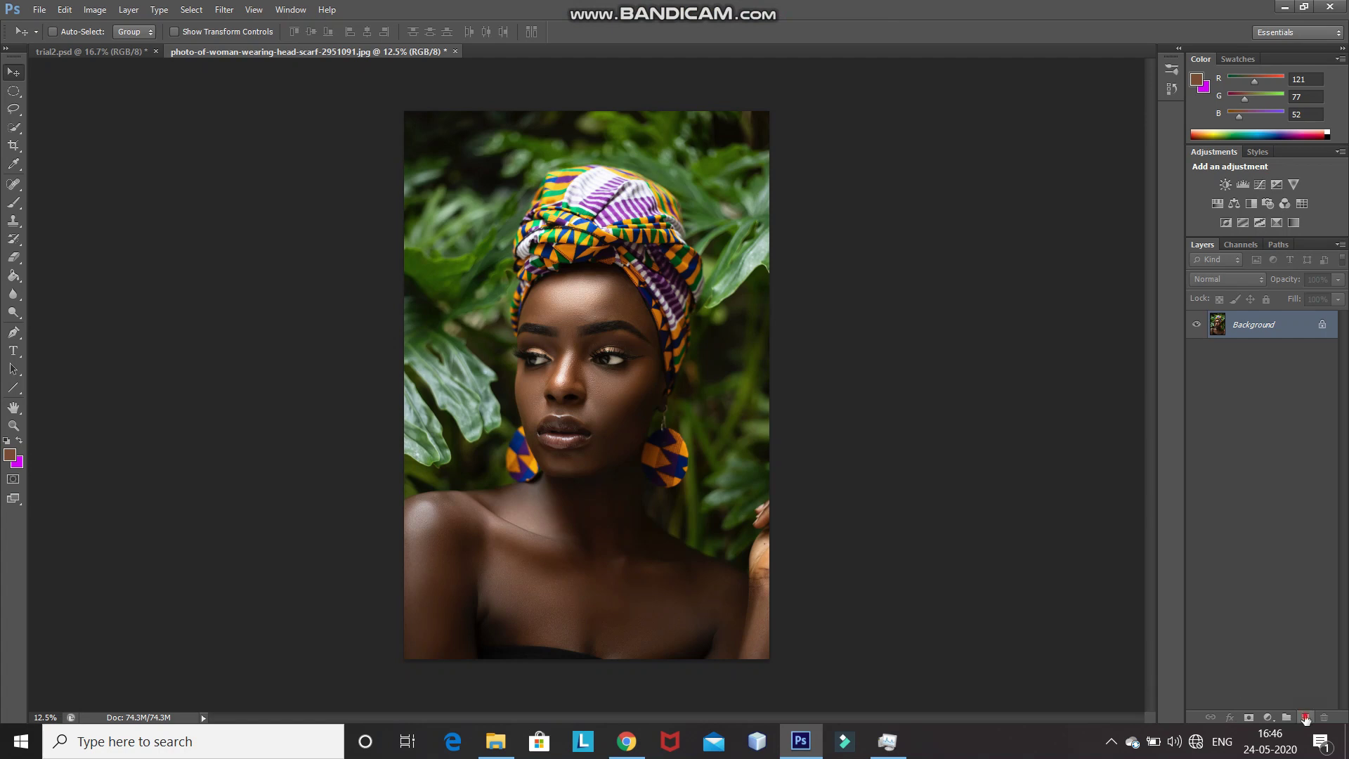
Step: Add a new layer above the photo and name it Face
left_click(1305, 717)
double_click(1262, 324)
key("Return")
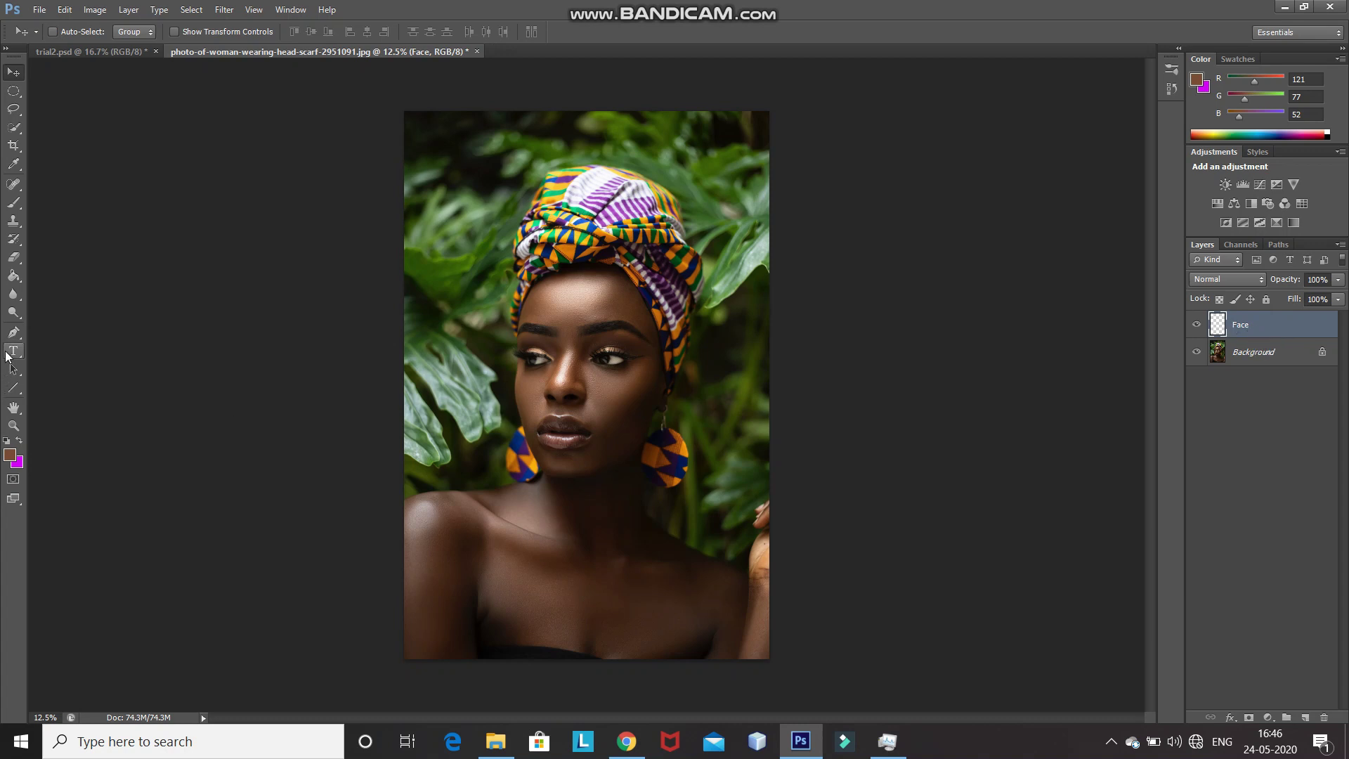
Step: Trace a closed Pen tool path in Path mode around the woman's face, from hairline to chin
left_click_drag(11, 338, 65, 336)
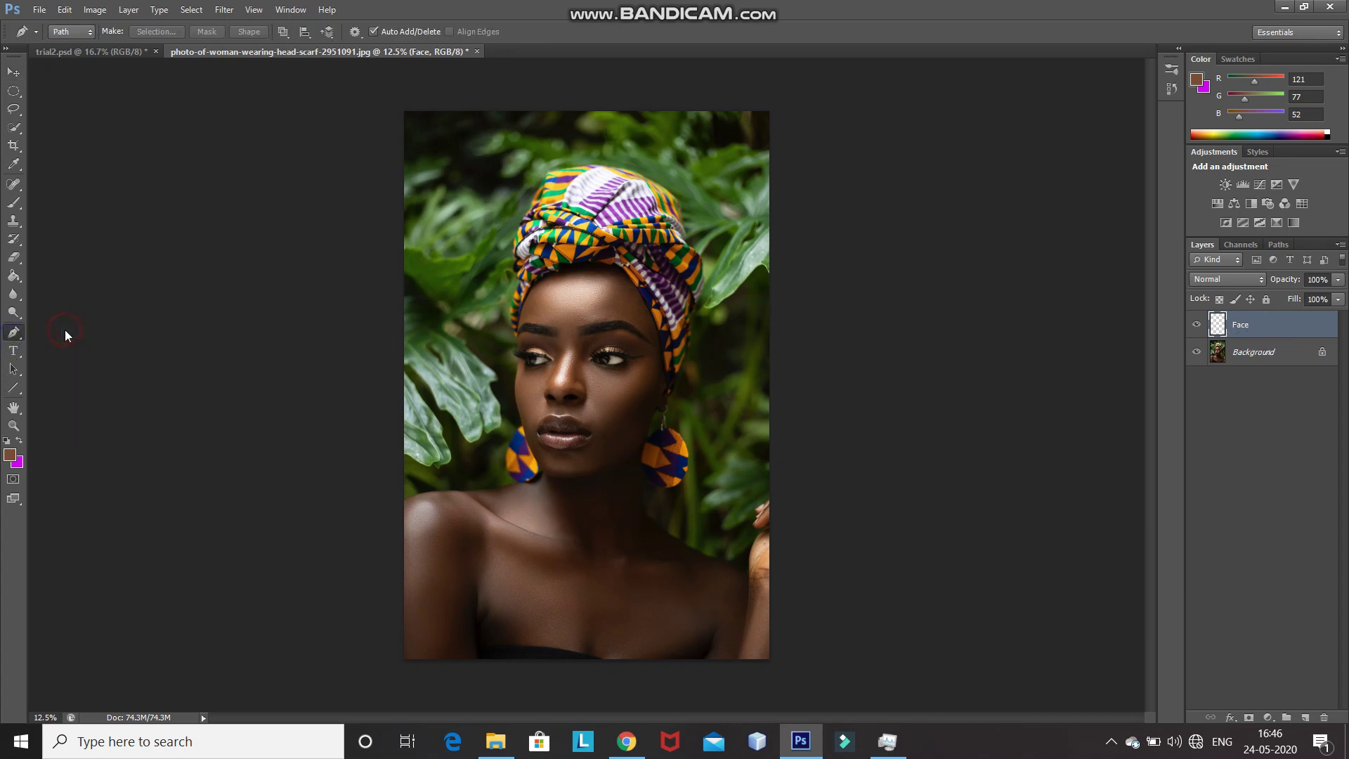
left_click(70, 35)
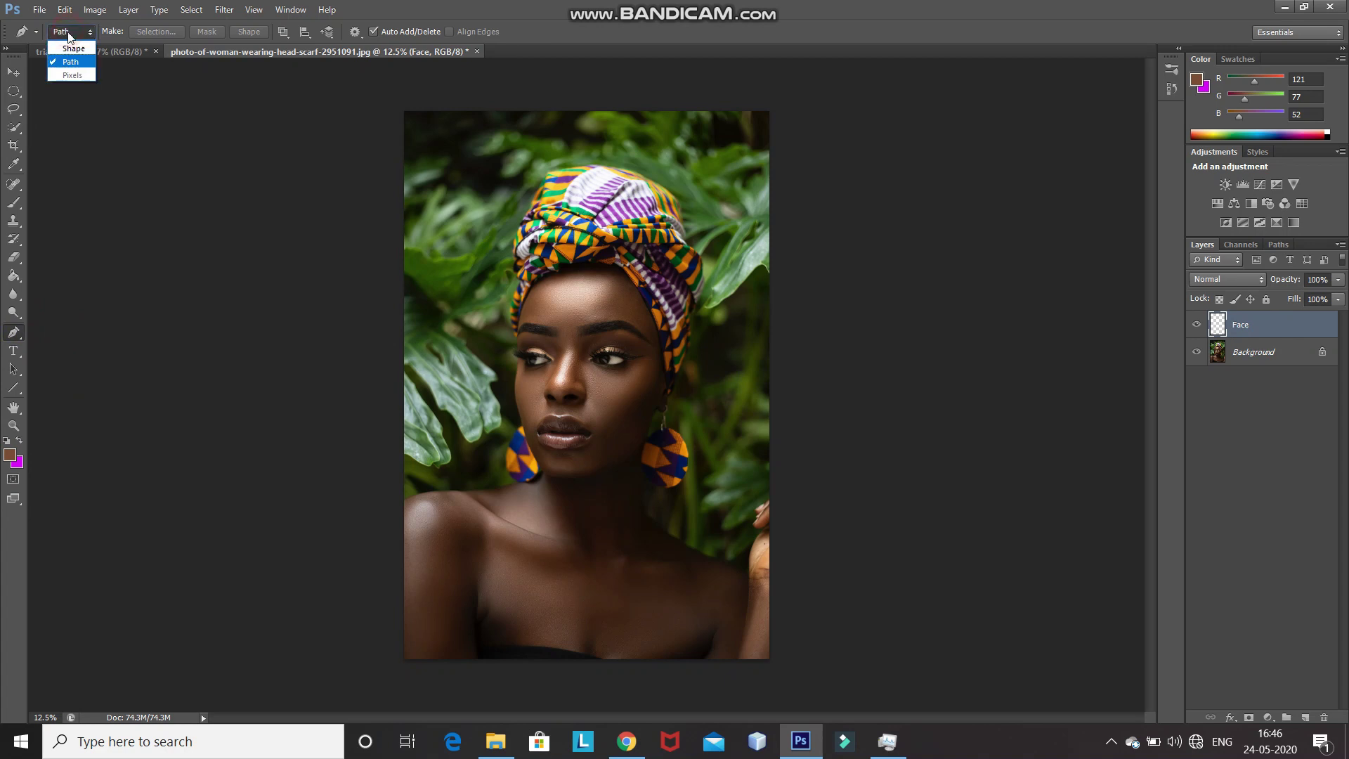
left_click(66, 55)
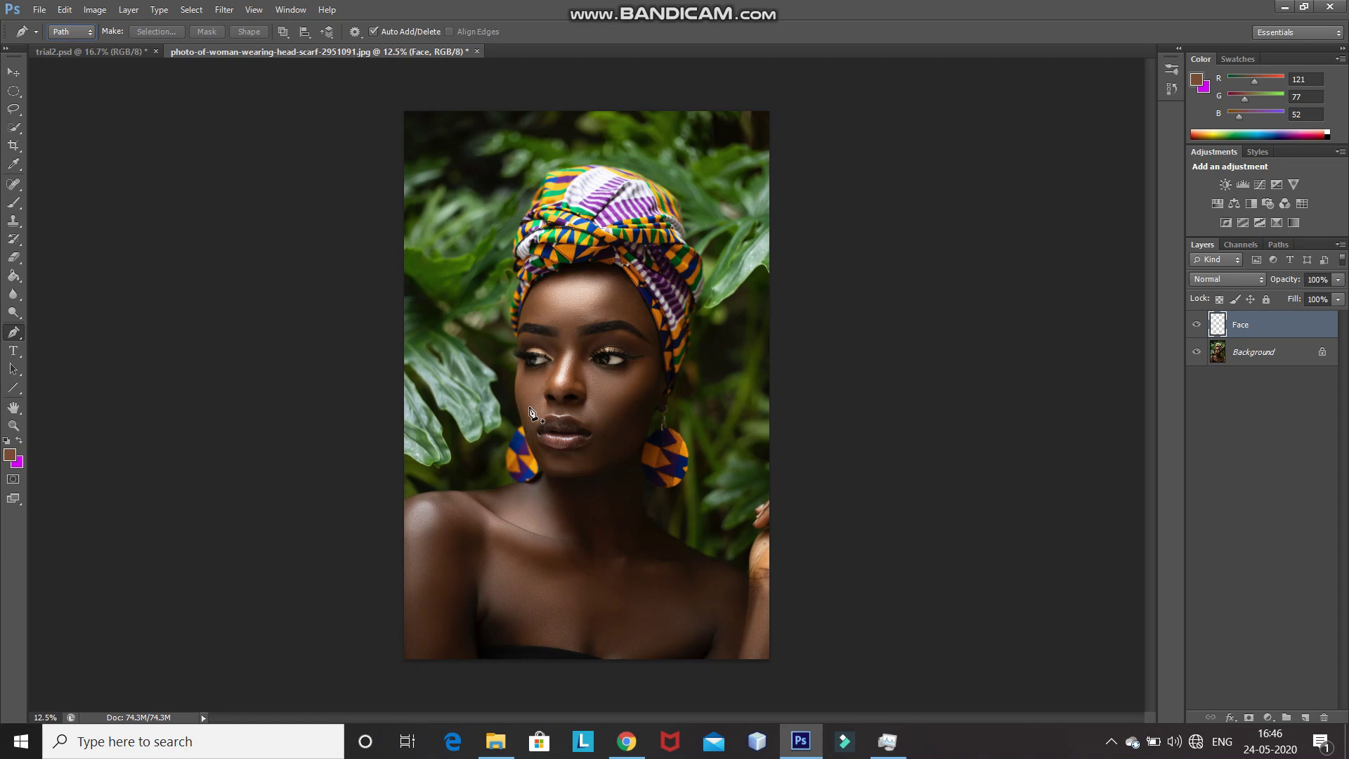
key("ctrl+plus")
key("ctrl+plus")
key("ctrl+plus")
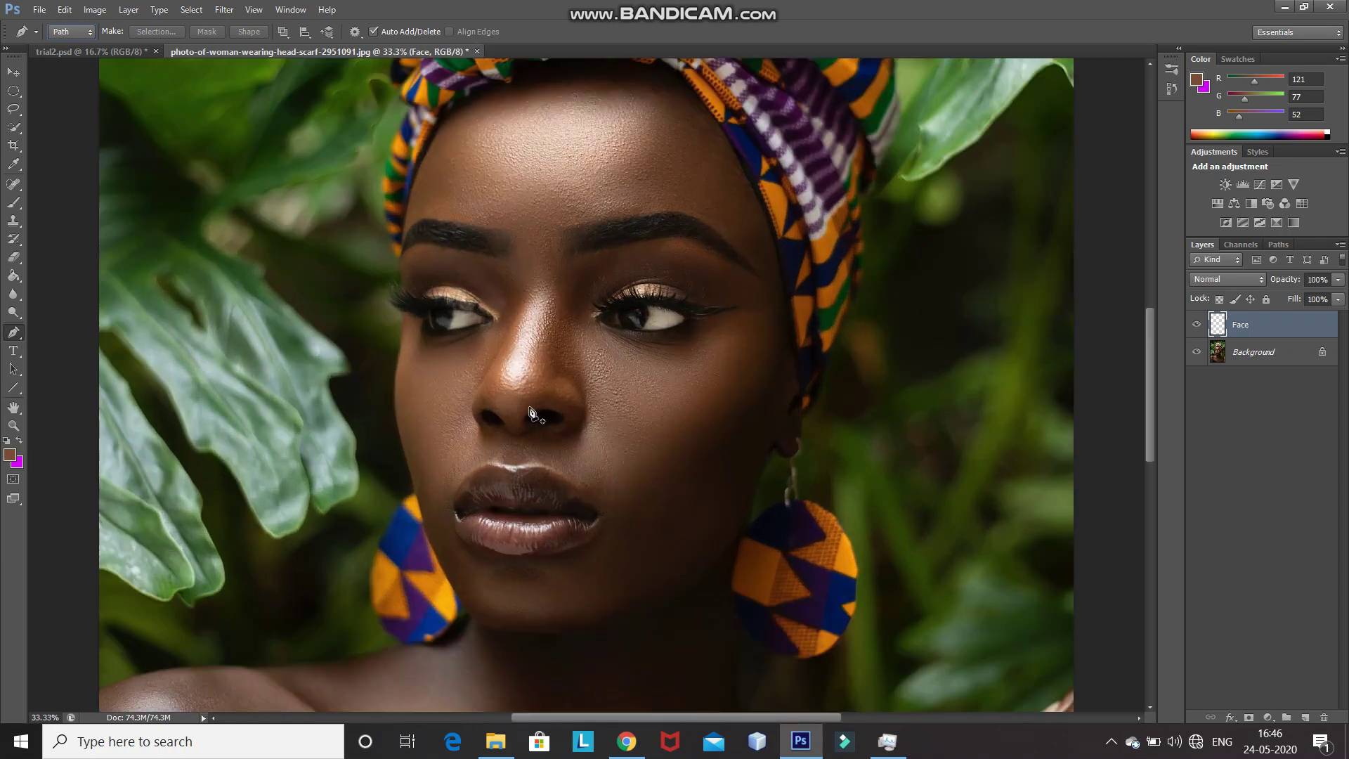
left_click_drag(396, 373, 399, 348)
left_click_drag(400, 264, 397, 237)
left_click_drag(419, 167, 621, 122)
scroll(428, 152, "up", 2)
left_click_drag(718, 186, 754, 247)
left_click_drag(793, 450, 720, 534)
scroll(770, 529, "down", 3)
left_click_drag(596, 599, 558, 599)
left_click_drag(486, 591, 464, 574)
left_click_drag(423, 492, 430, 506)
left_click_drag(409, 435, 403, 419)
left_click(395, 358)
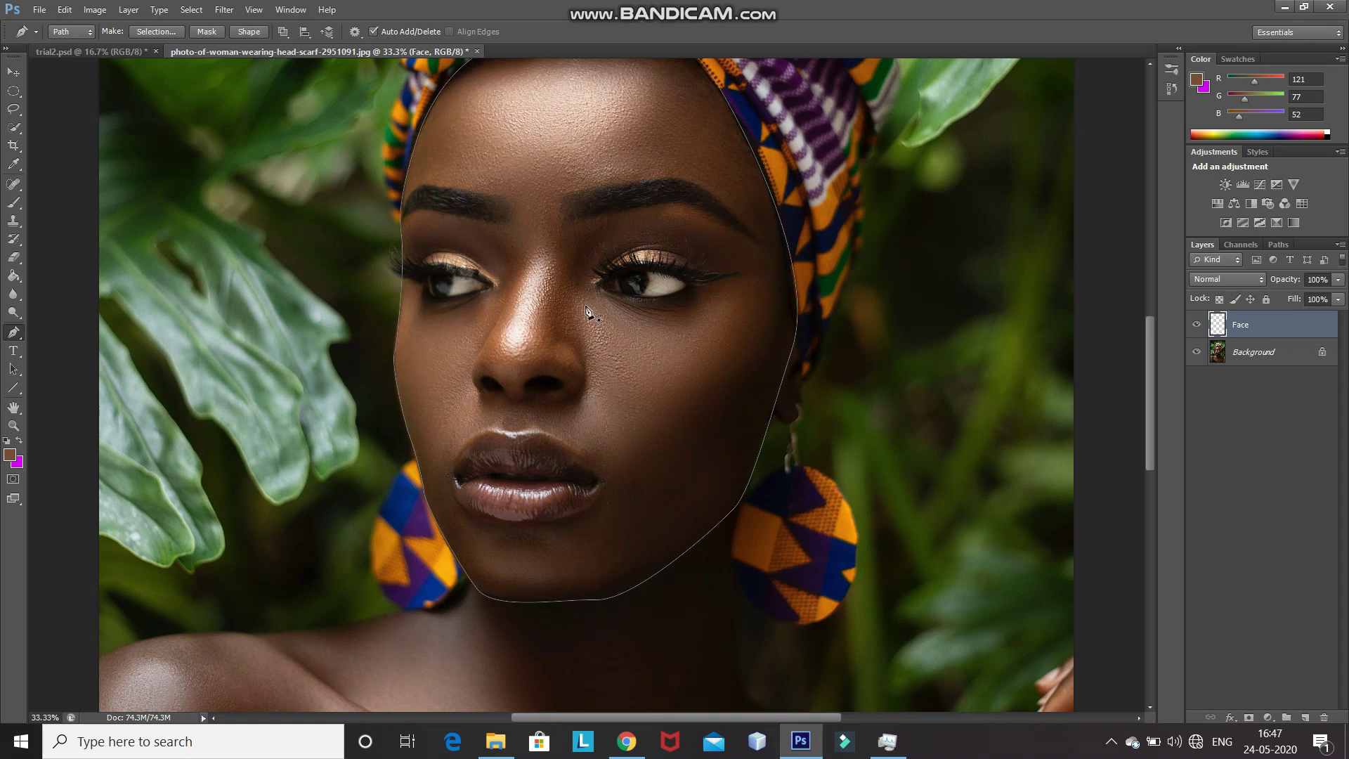
Step: Fill the face path with a solid brown sampled from the cheek at 100% opacity, and dismiss the path
right_click(622, 305)
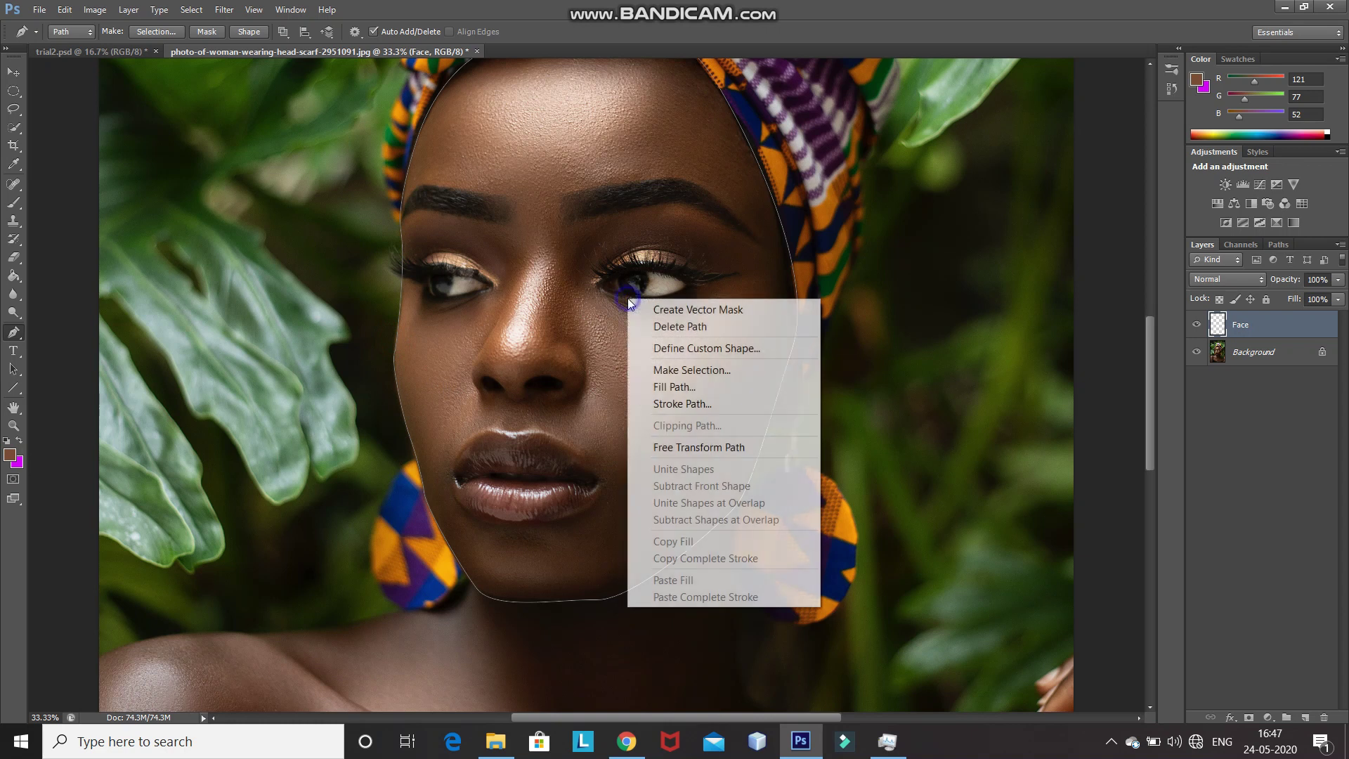
left_click(671, 387)
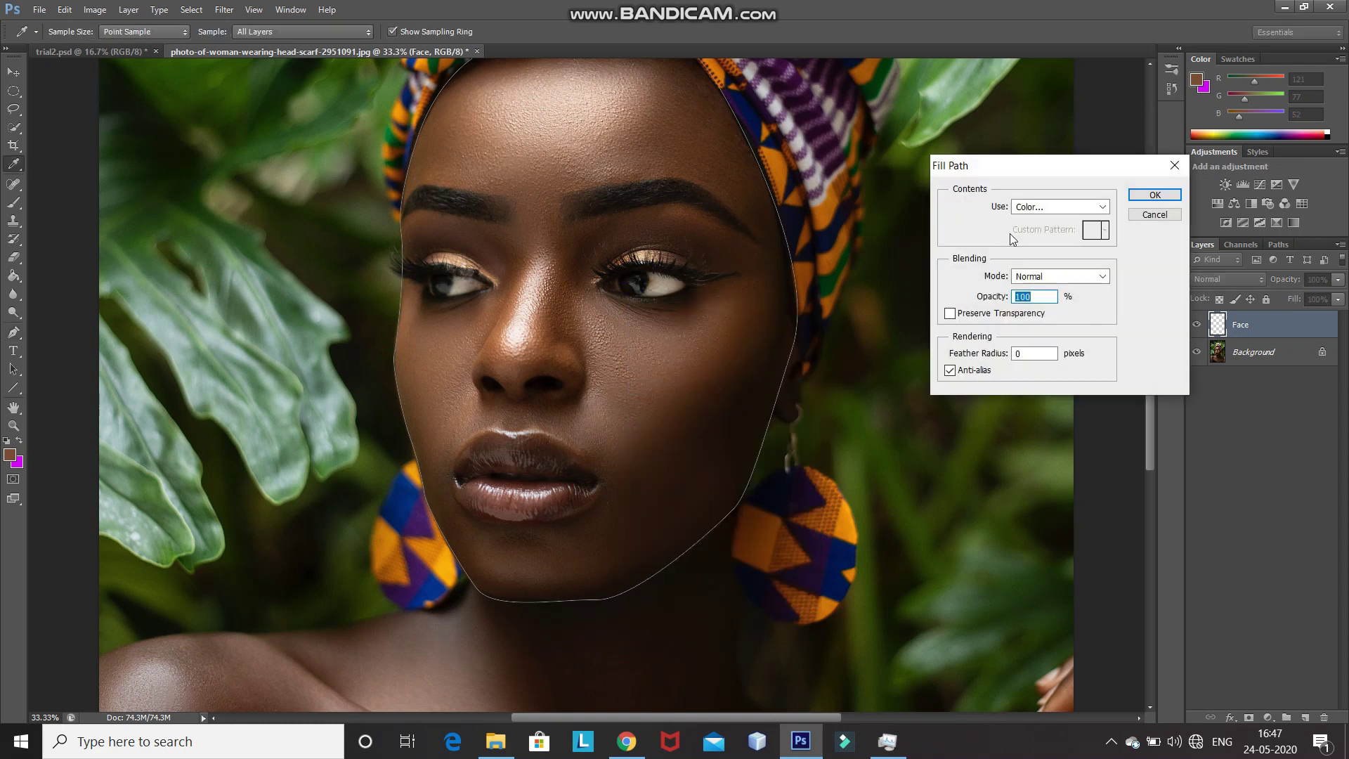
left_click(1080, 206)
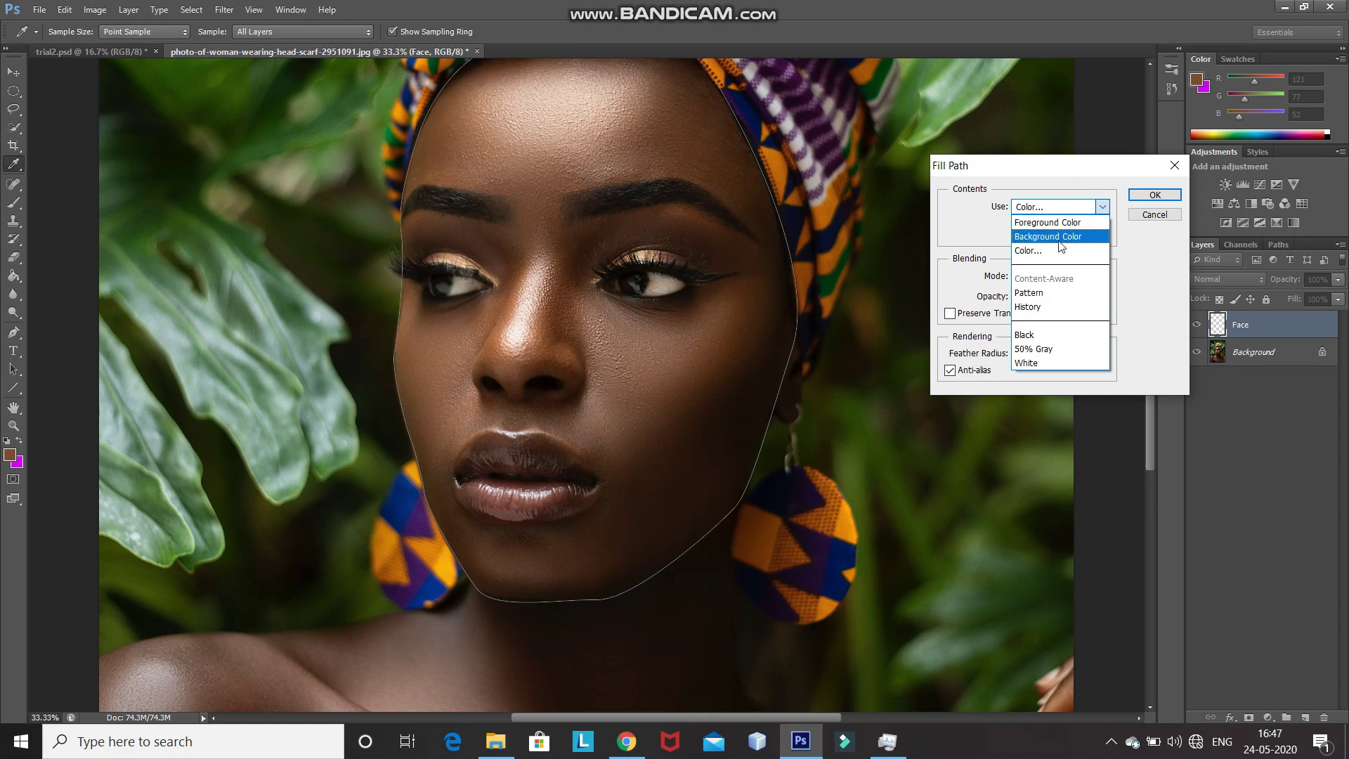
left_click(1059, 255)
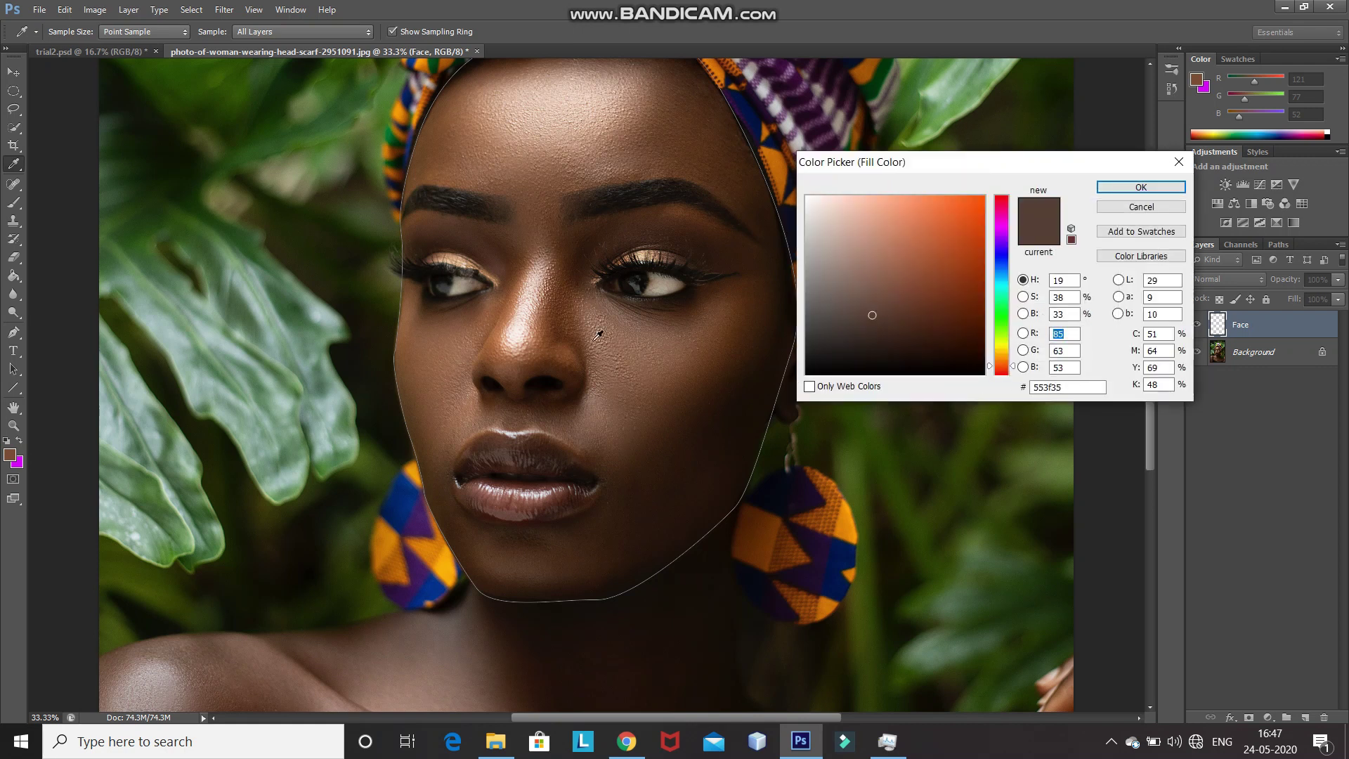
left_click(683, 369)
left_click(1146, 187)
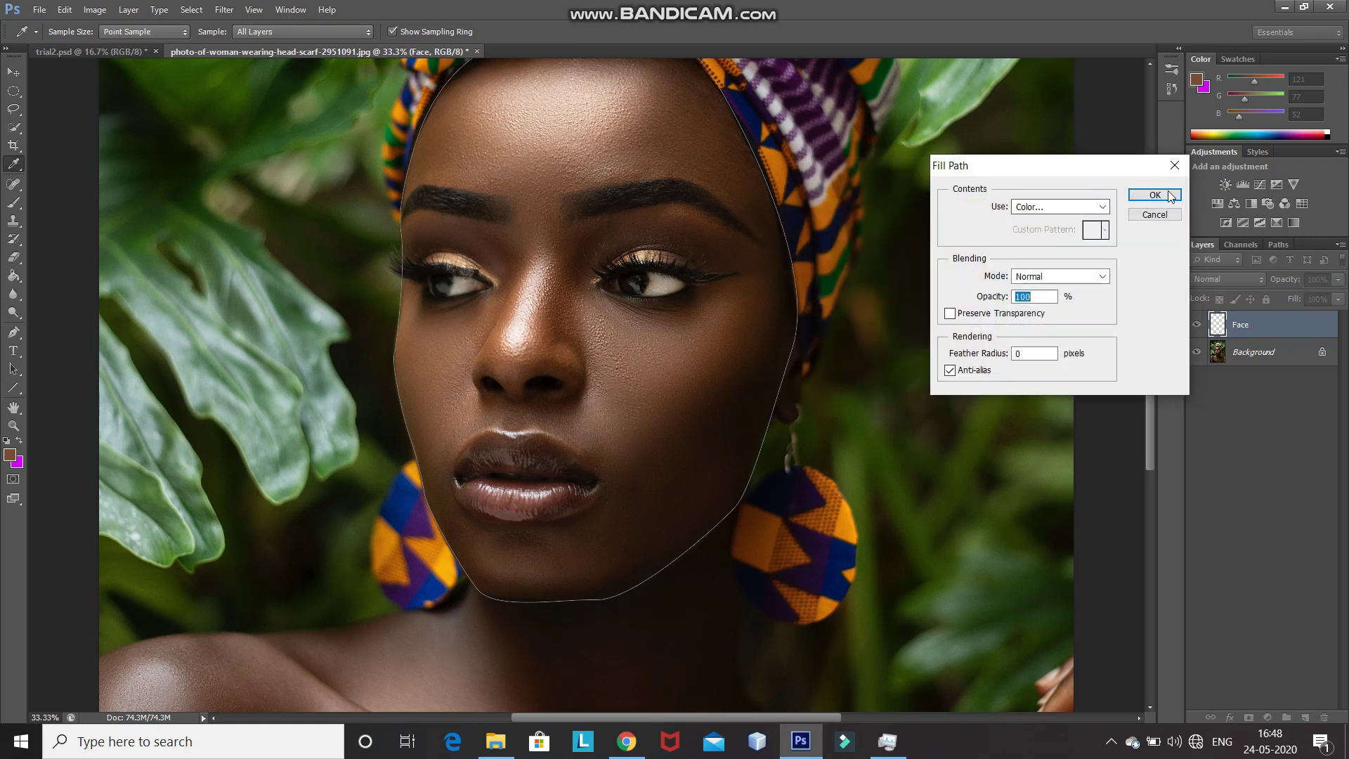
left_click(1157, 200)
left_click(1156, 198)
key("p")
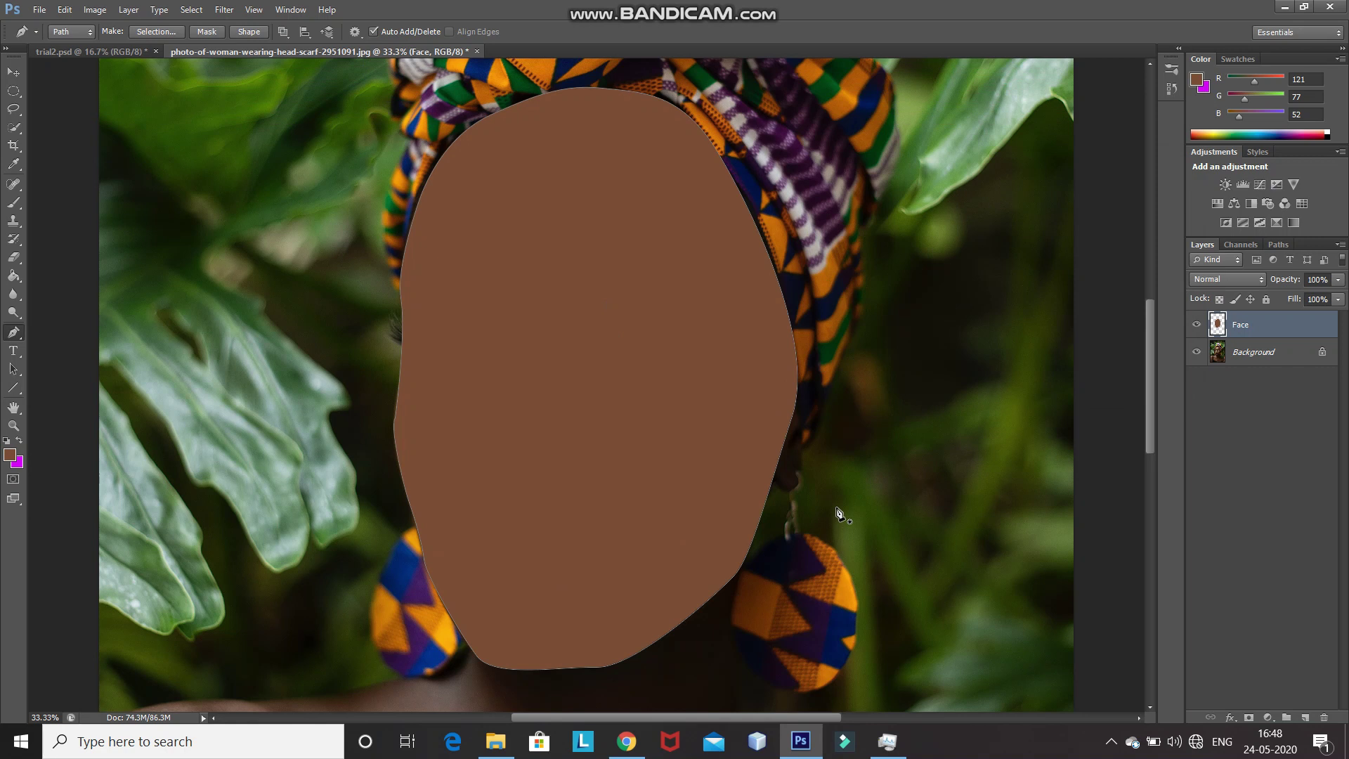
key("Return")
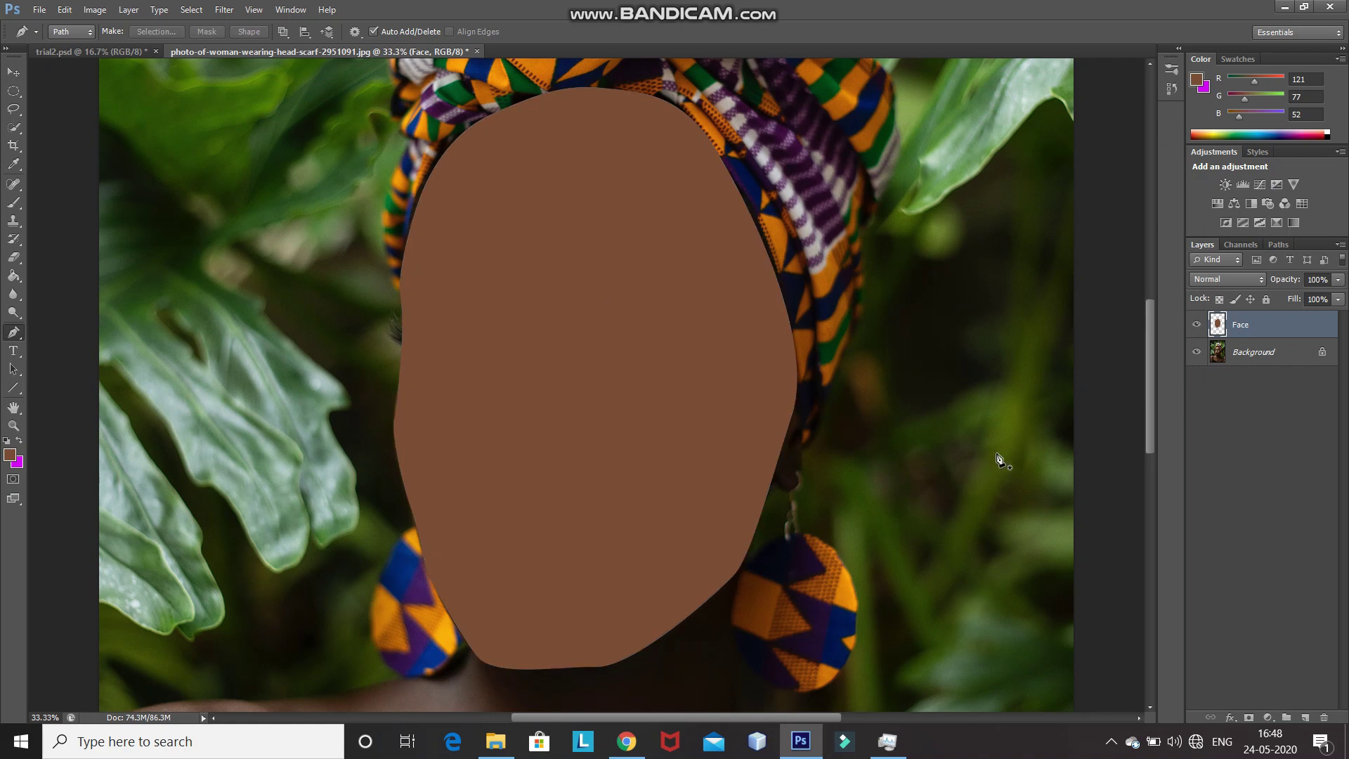
Step: Hide the Face layer and add a new layer named Upper lip
left_click(1197, 324)
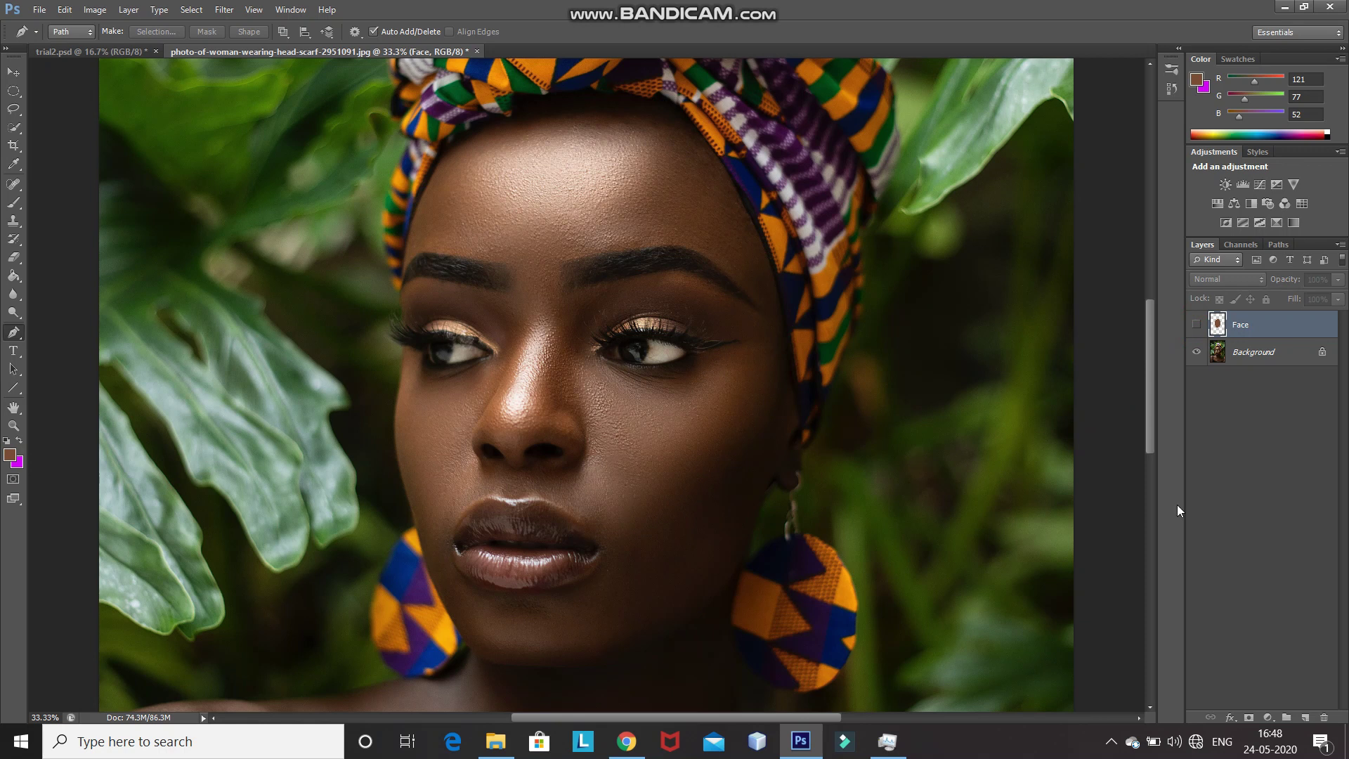
left_click(1304, 717)
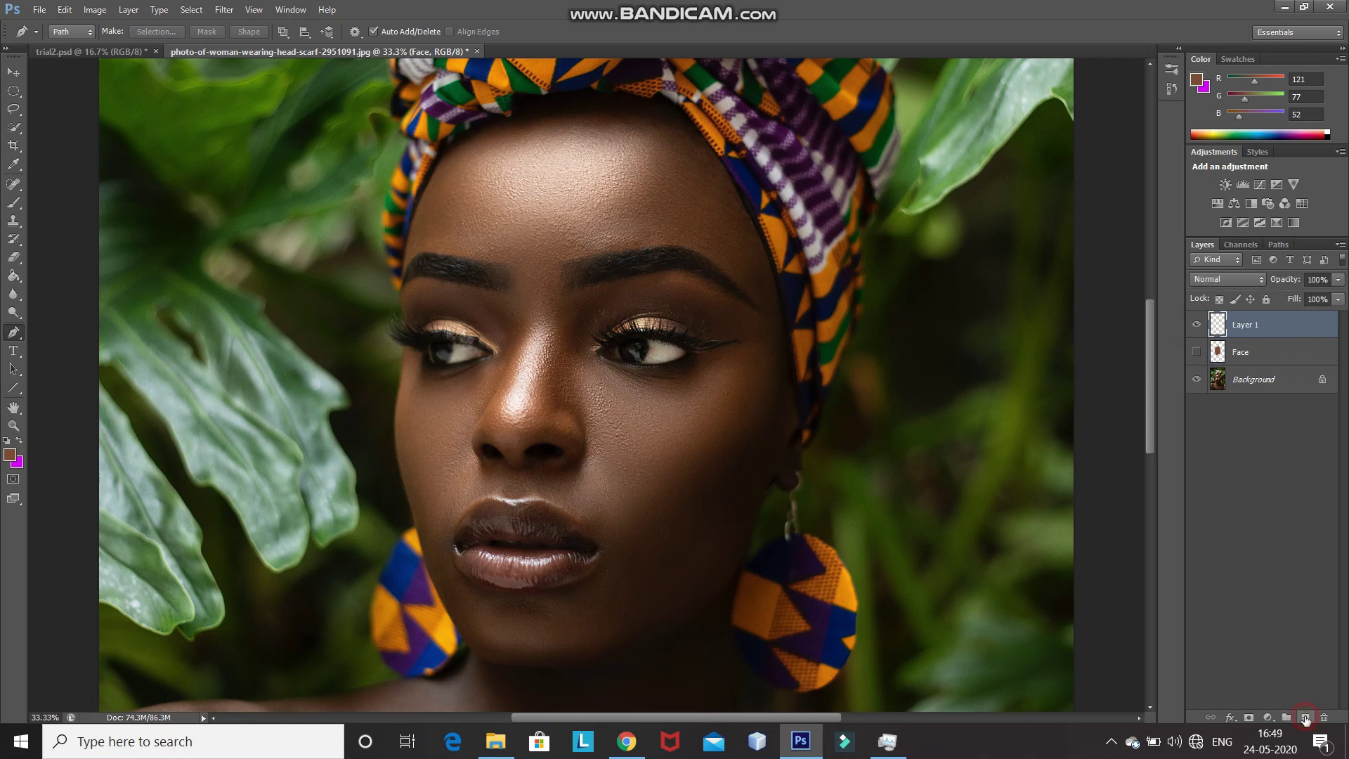
double_click(1246, 323)
type("Upper lip")
key("Return")
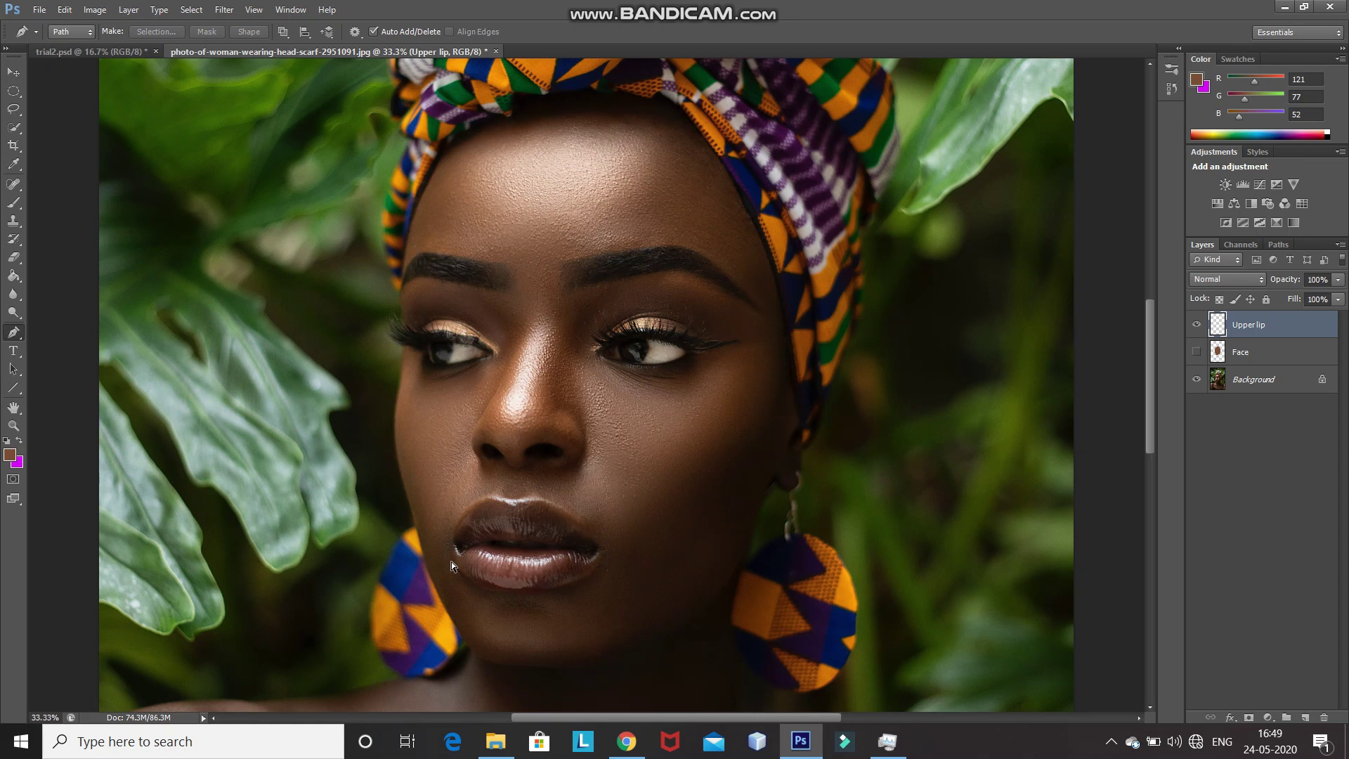
Step: Trace a closed Pen tool path around the upper lip
key("ctrl+plus")
left_click_drag(389, 625, 388, 613)
left_click_drag(478, 560, 527, 560)
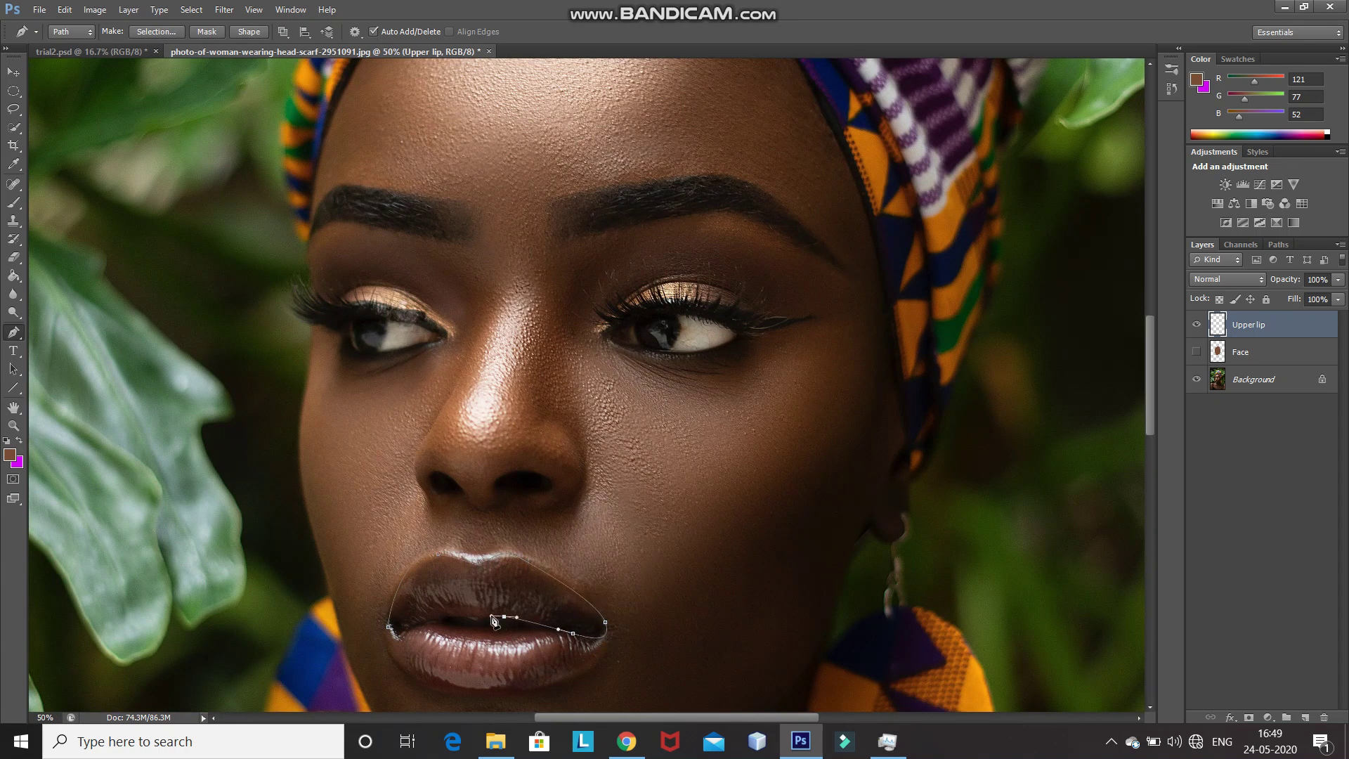
left_click(388, 626)
Step: Fill the upper lip path with the dark brown colour 311f13 and dismiss the path
right_click(531, 618)
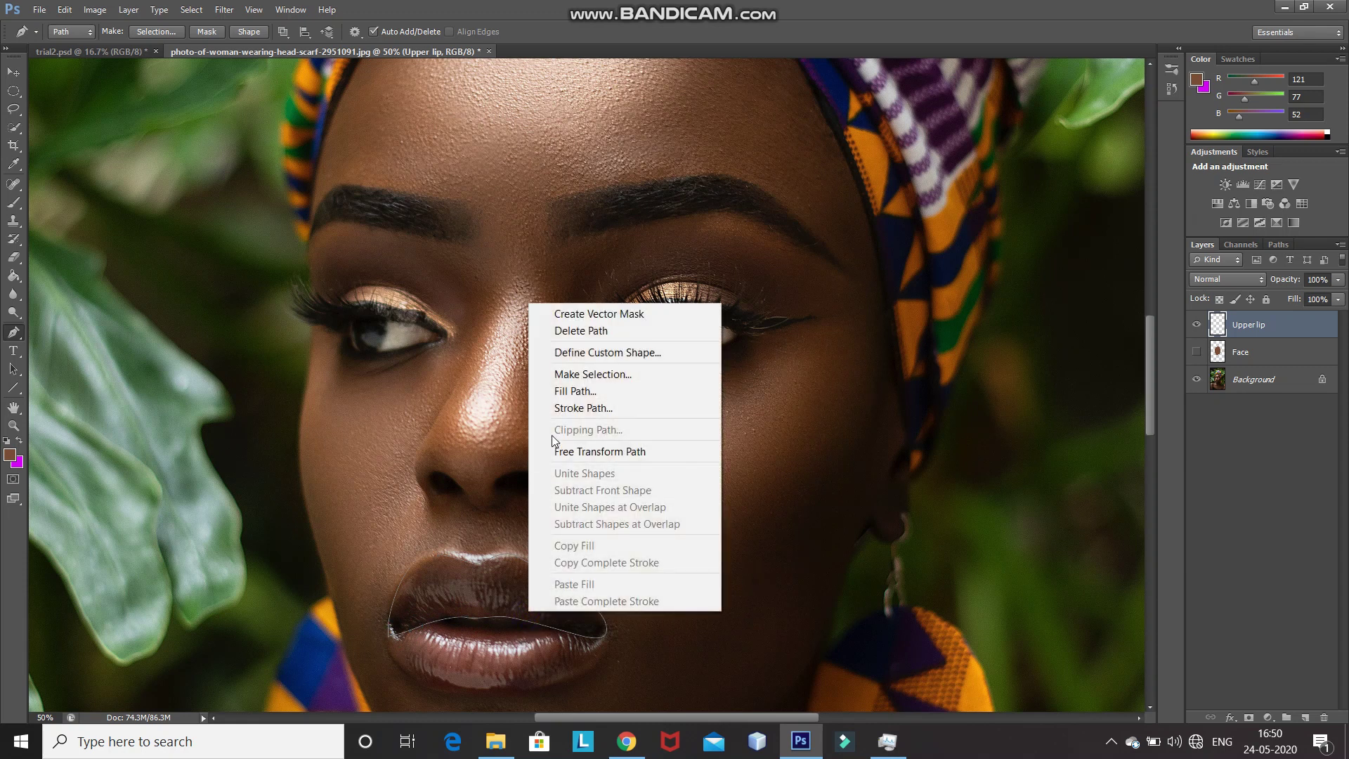
left_click(566, 392)
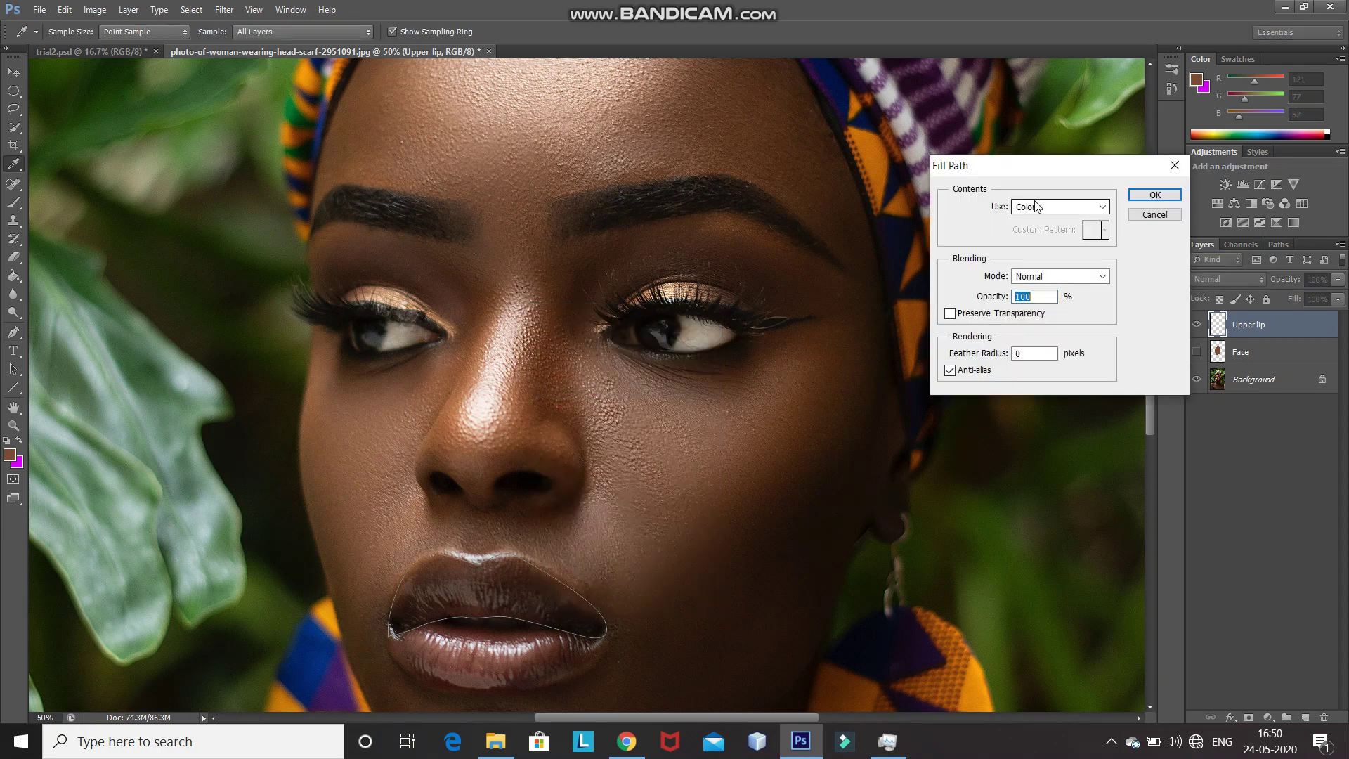
left_click(1069, 210)
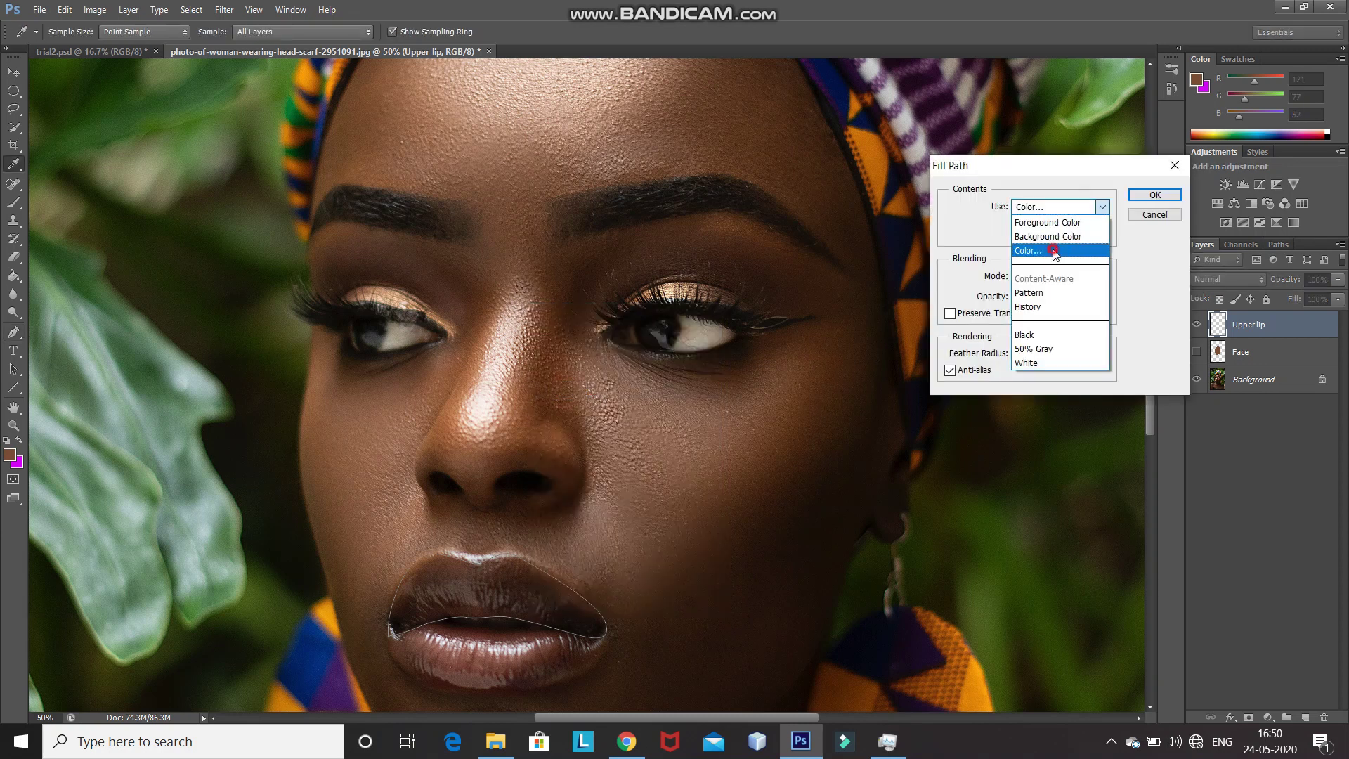
left_click(1054, 245)
double_click(1067, 387)
type("311f13")
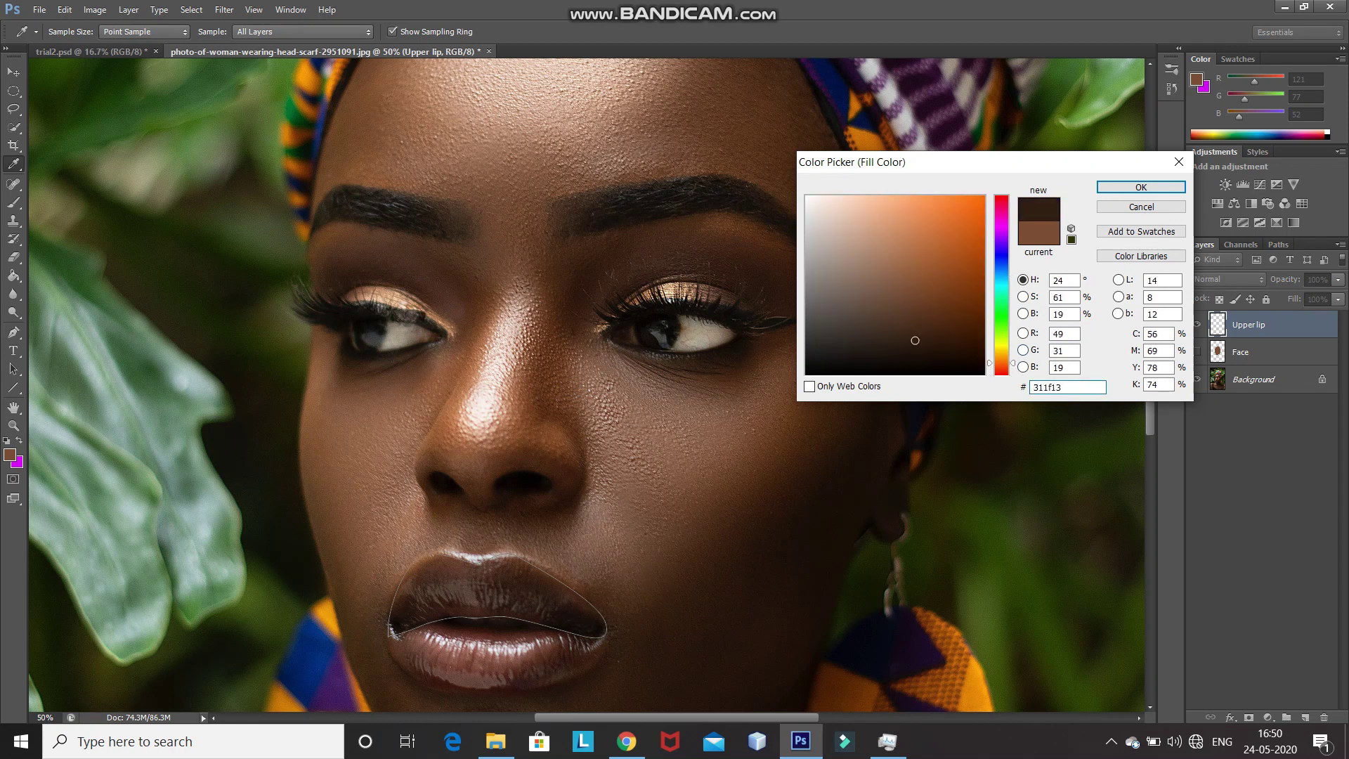
left_click(1130, 188)
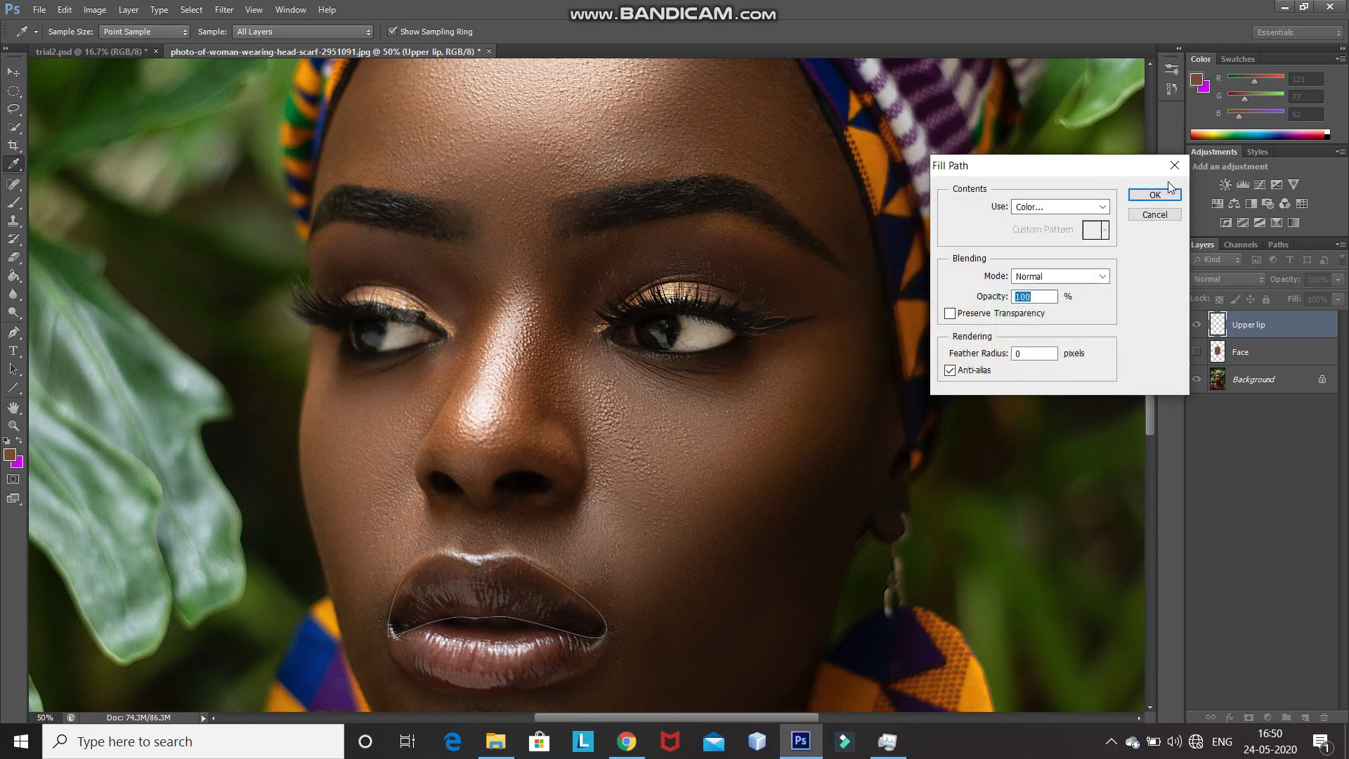
left_click(1156, 195)
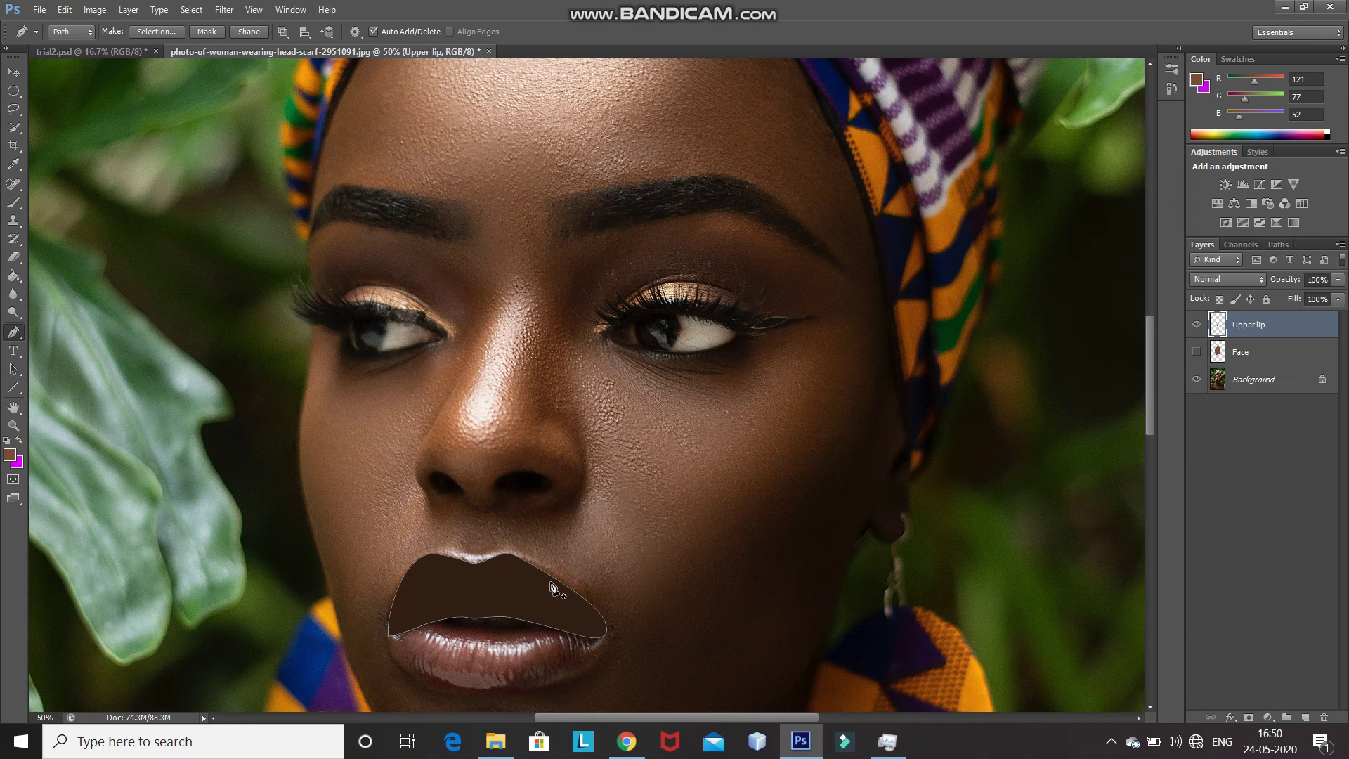
key("Return")
Step: Add a new layer named Lower Lip above the Upper lip layer
scroll(773, 474, "down", 2)
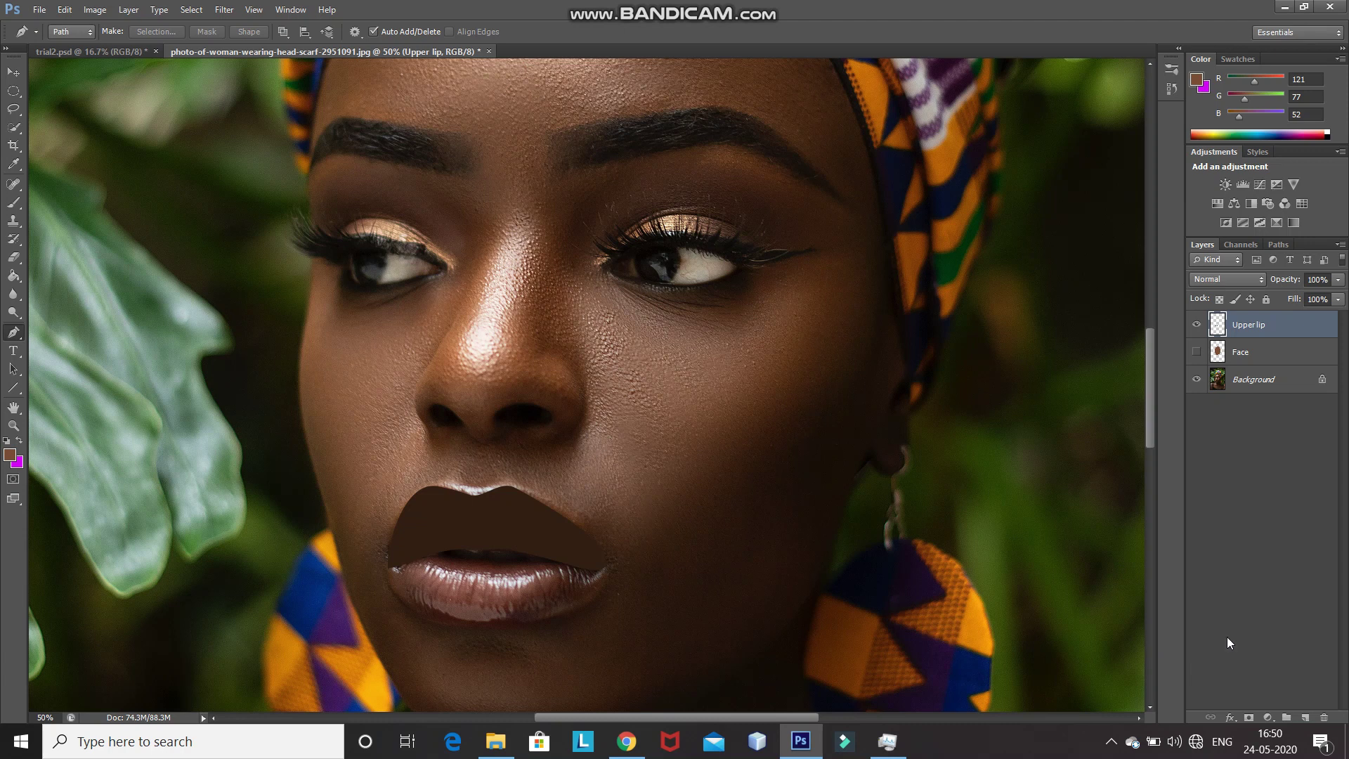
left_click(1304, 717)
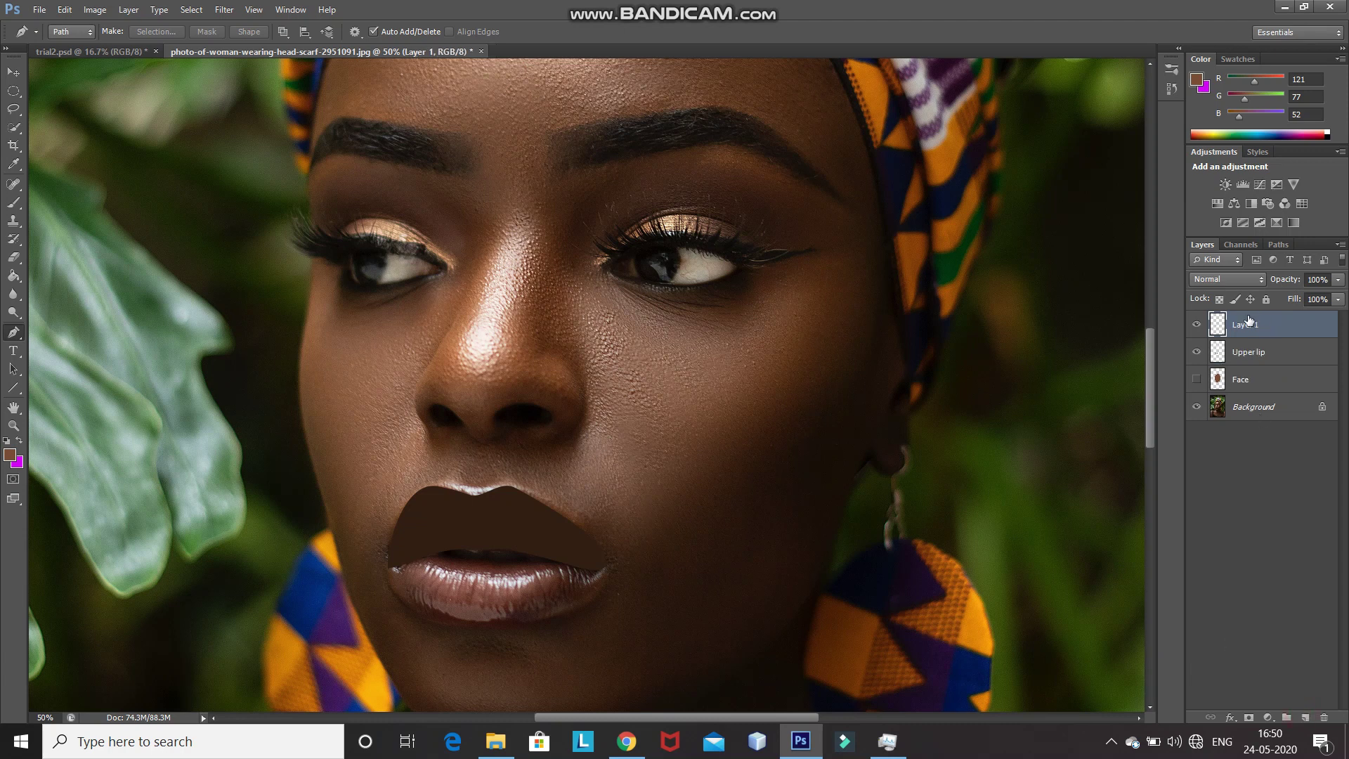
double_click(1246, 324)
key("BackSpace")
type("Lower Lip")
key("Return")
Step: Trace a closed Pen tool path around the lower lip
left_click(387, 568)
left_click(451, 621)
left_click(573, 592)
left_click(602, 569)
left_click_drag(557, 562, 533, 570)
left_click_drag(387, 568, 393, 597)
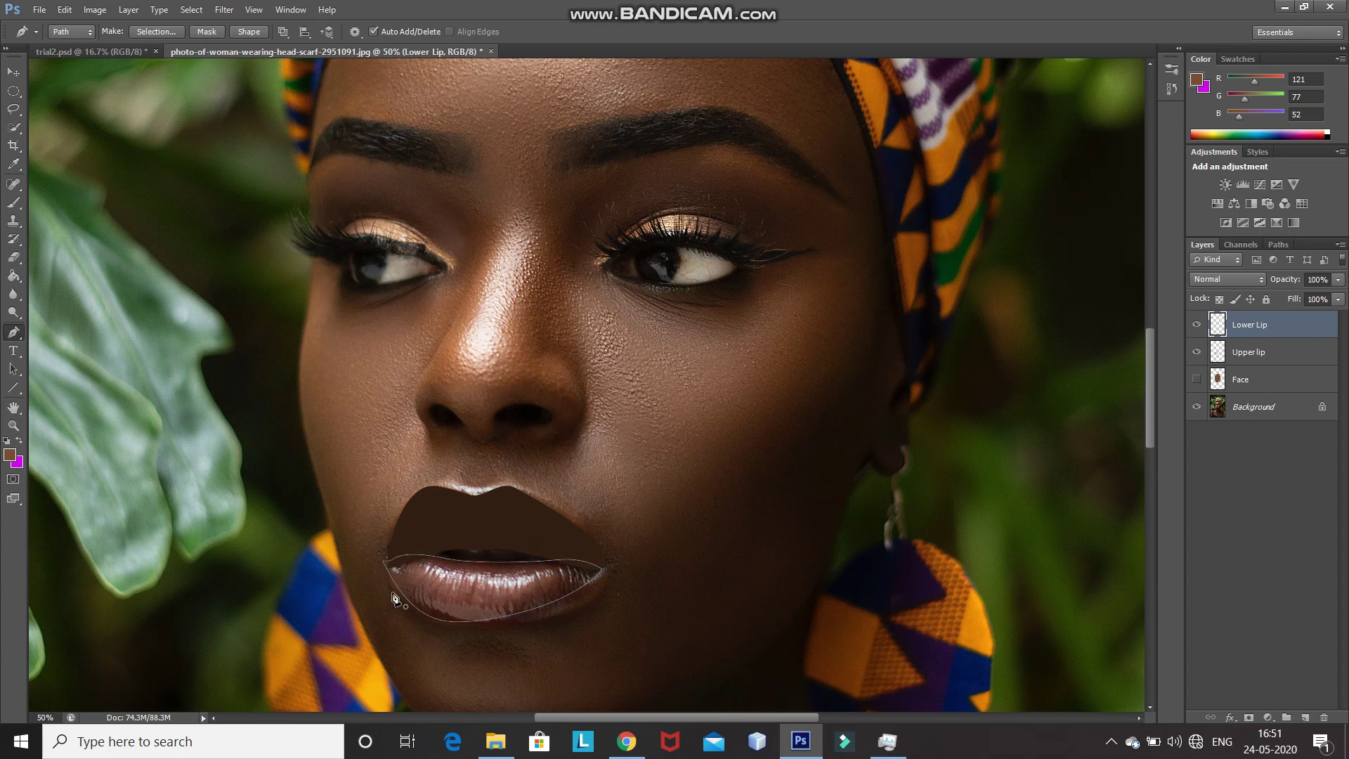
Step: Fill the lower lip path with the same dark brown 311f13 and dismiss the path
right_click(483, 601)
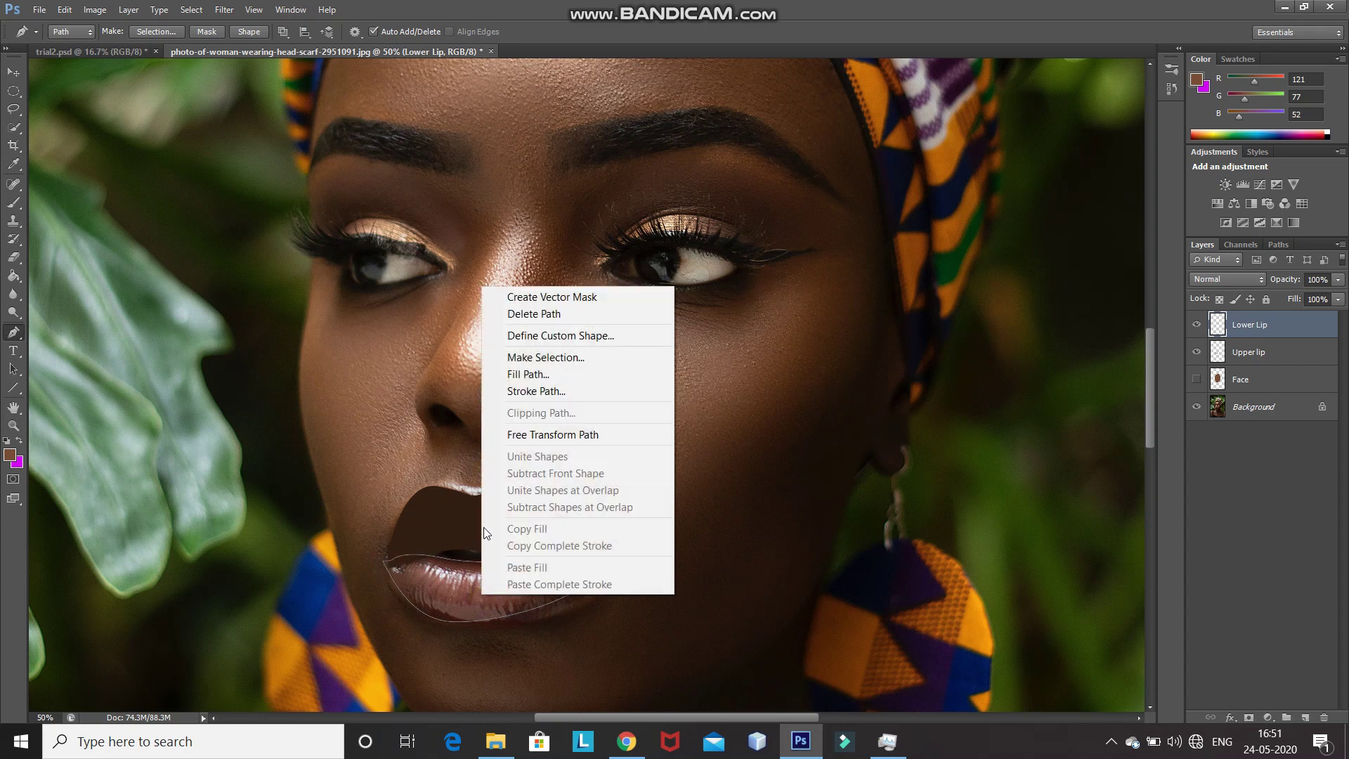
left_click(520, 375)
left_click(1073, 208)
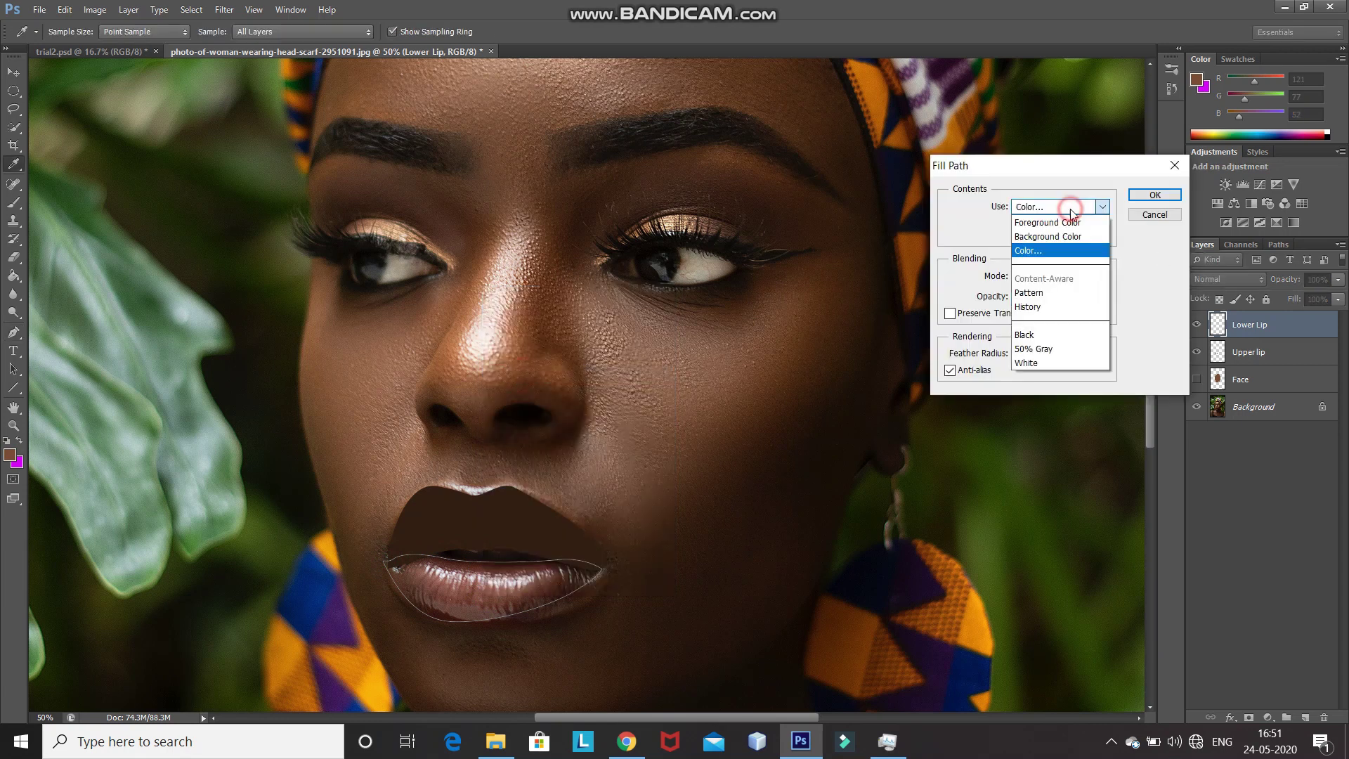
left_click(1052, 247)
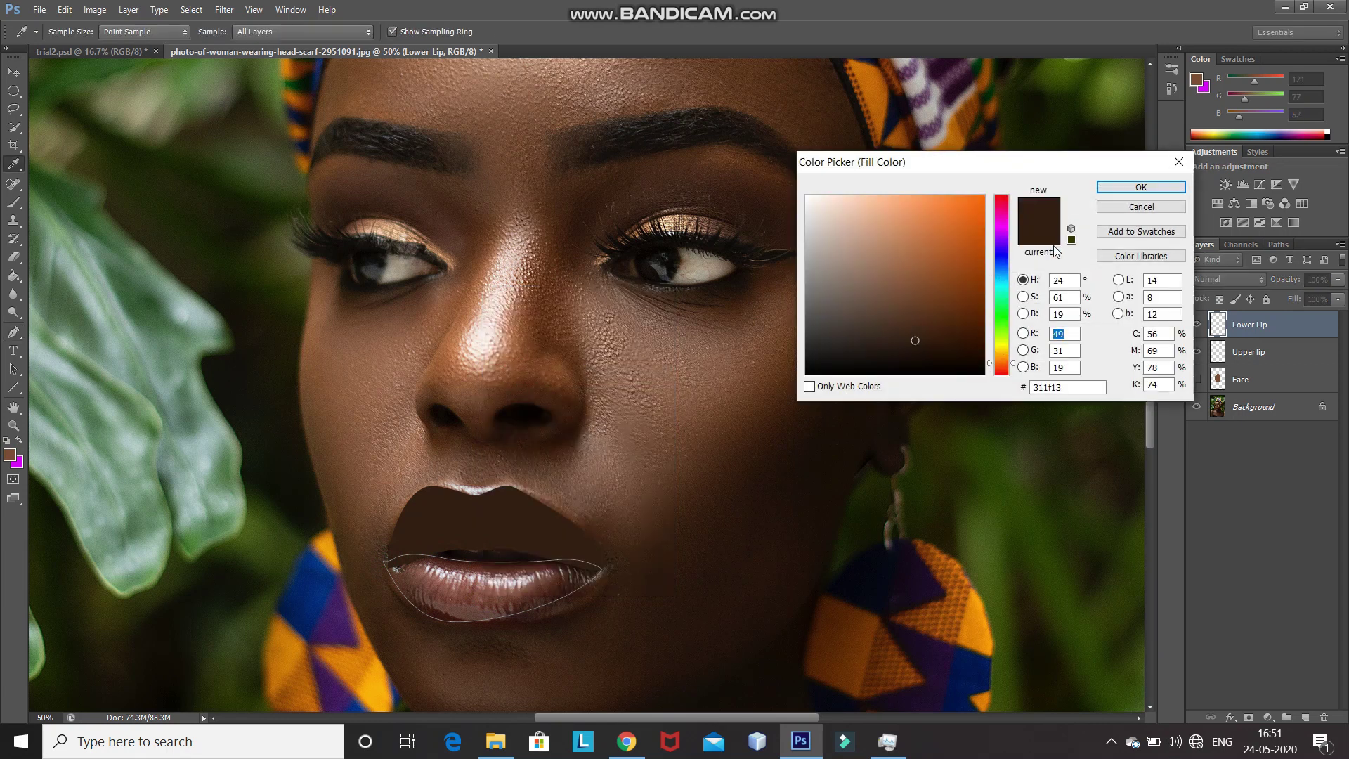
left_click(1113, 194)
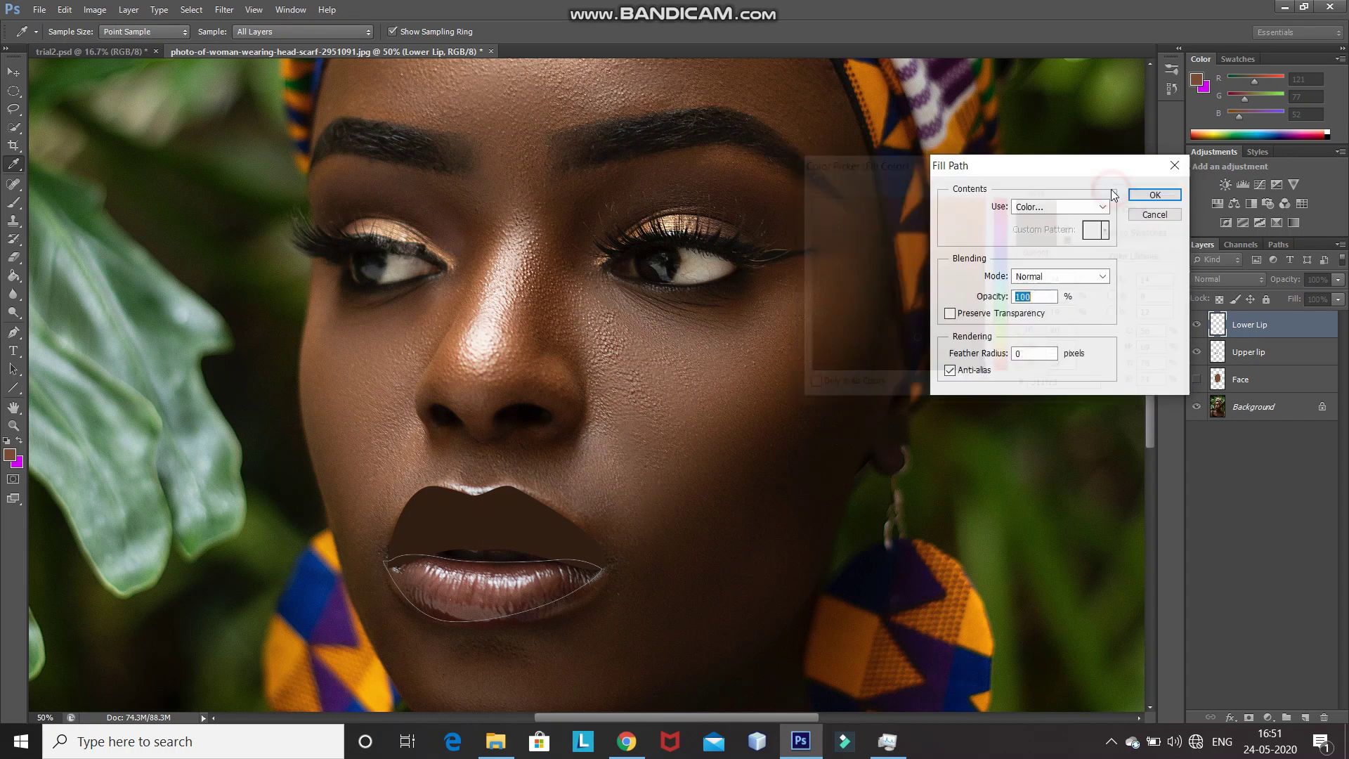
left_click(1163, 199)
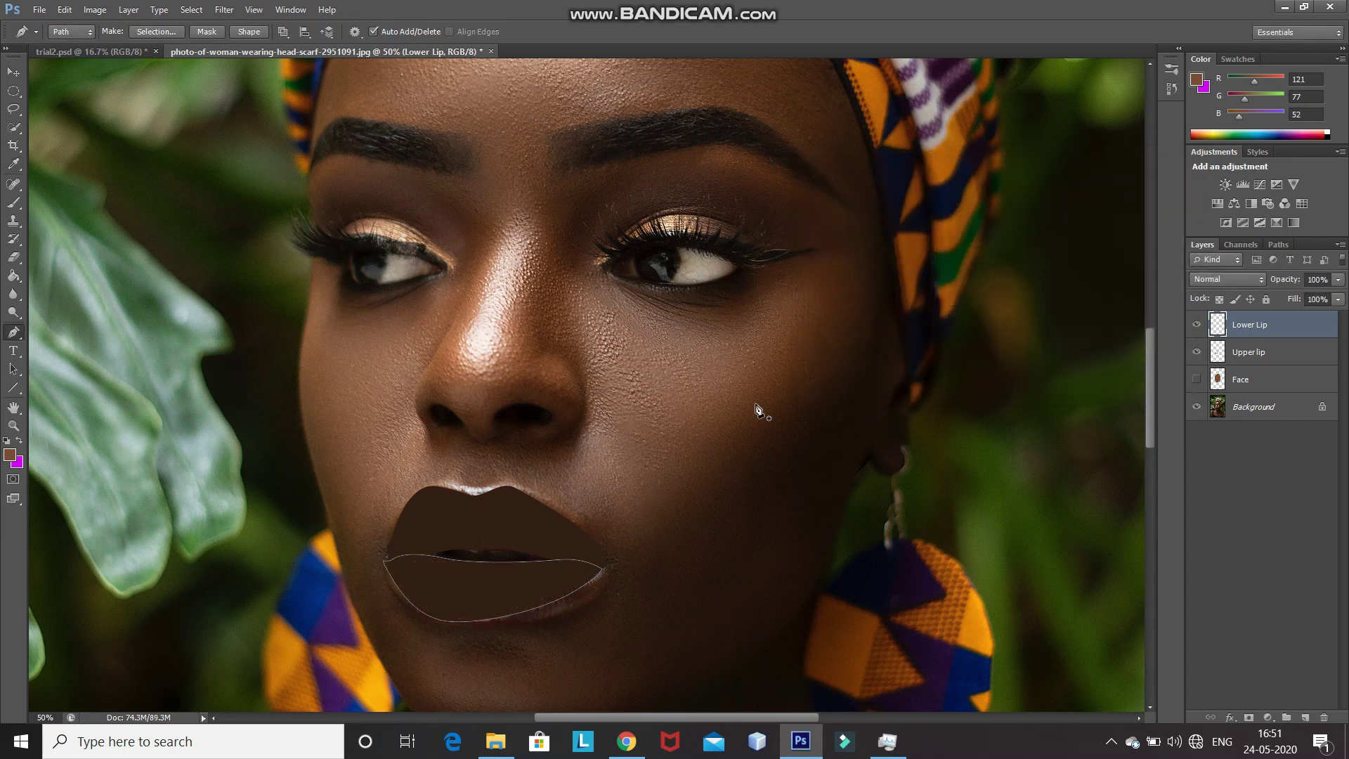
key("Return")
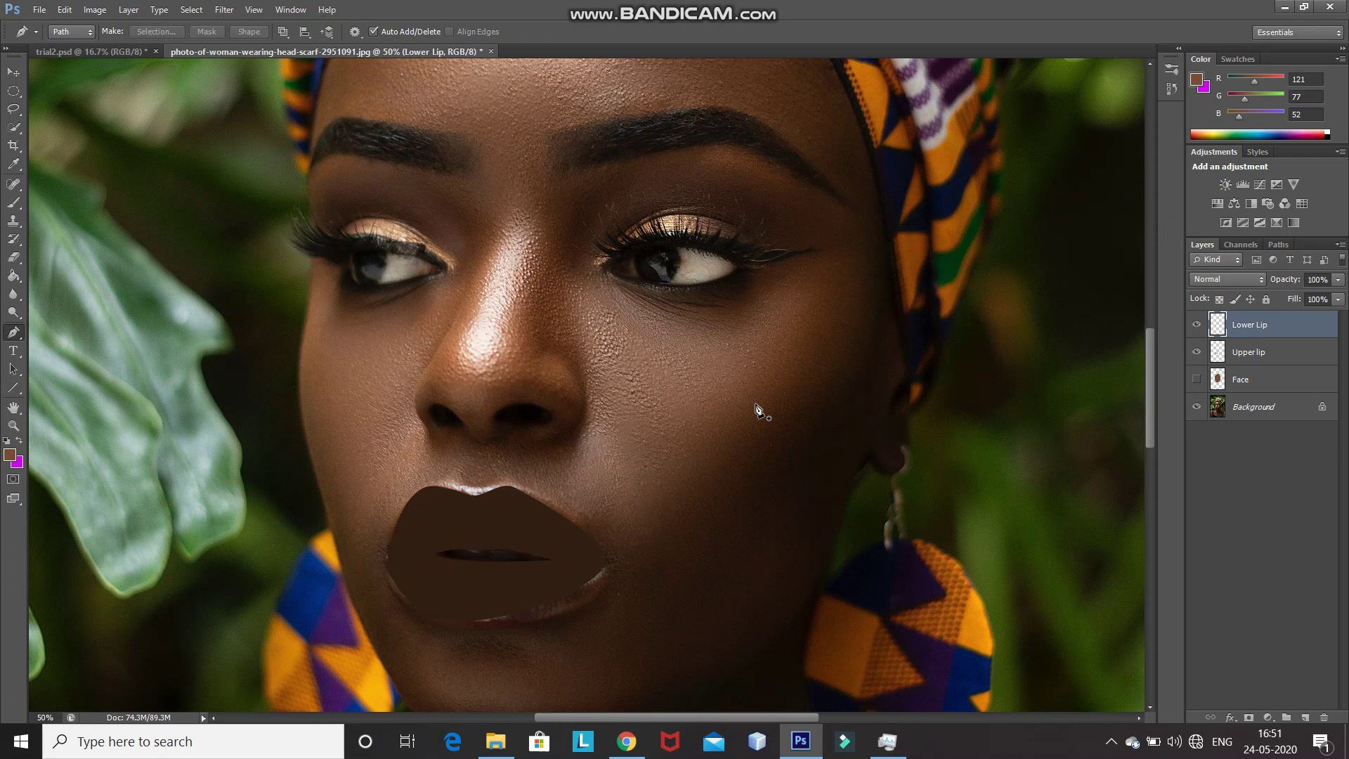
Step: Preview the flat face fill, and hide the Face, Upper lip and Lower Lip layers to expose the photo
key("ctrl+minus")
key("ctrl+minus")
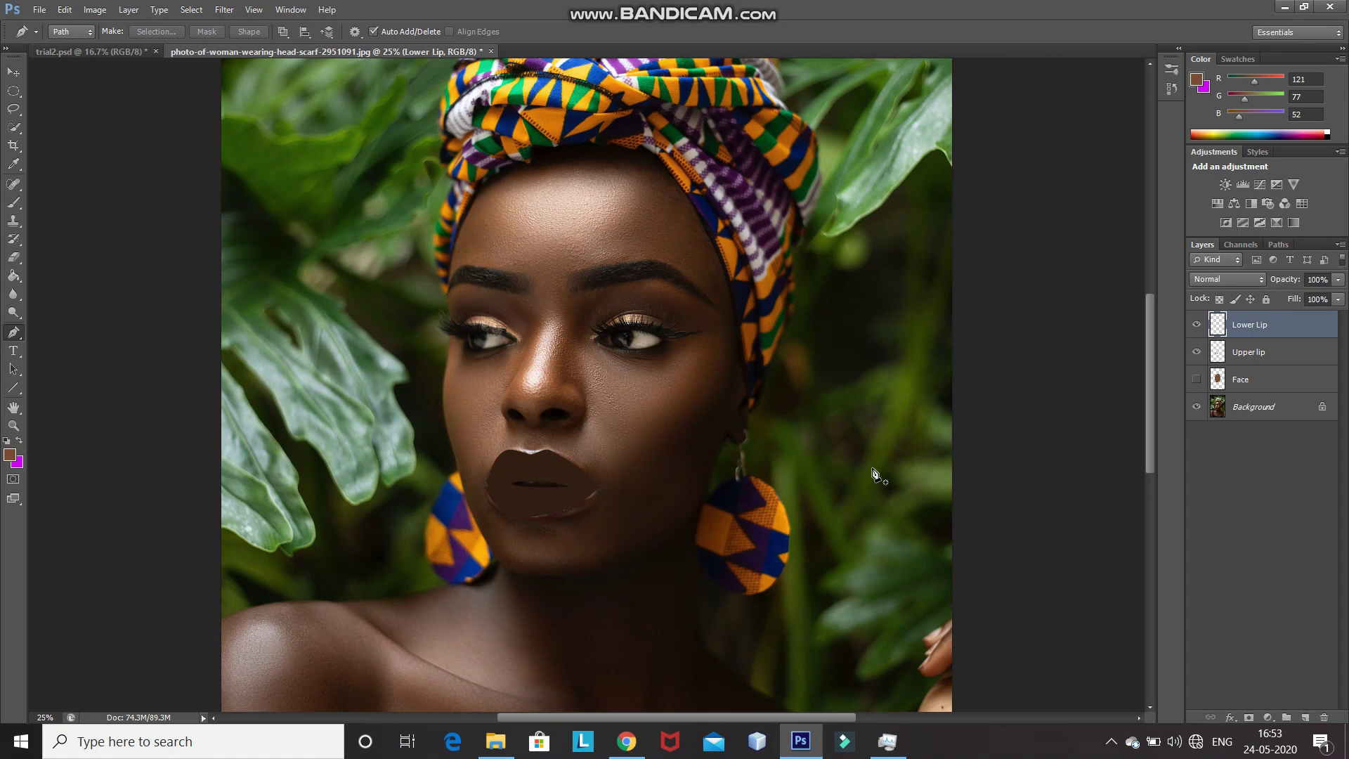
left_click(1197, 379)
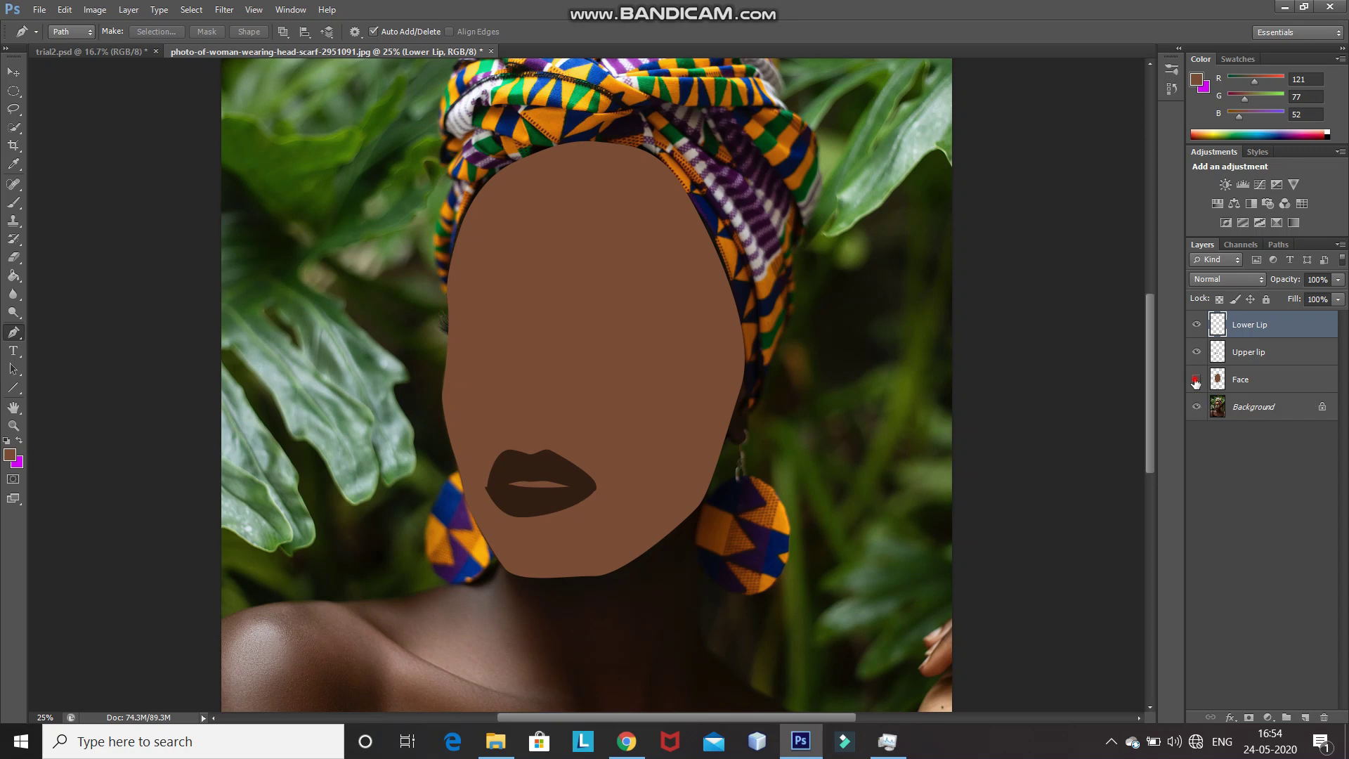
left_click(1196, 379)
left_click(1196, 352)
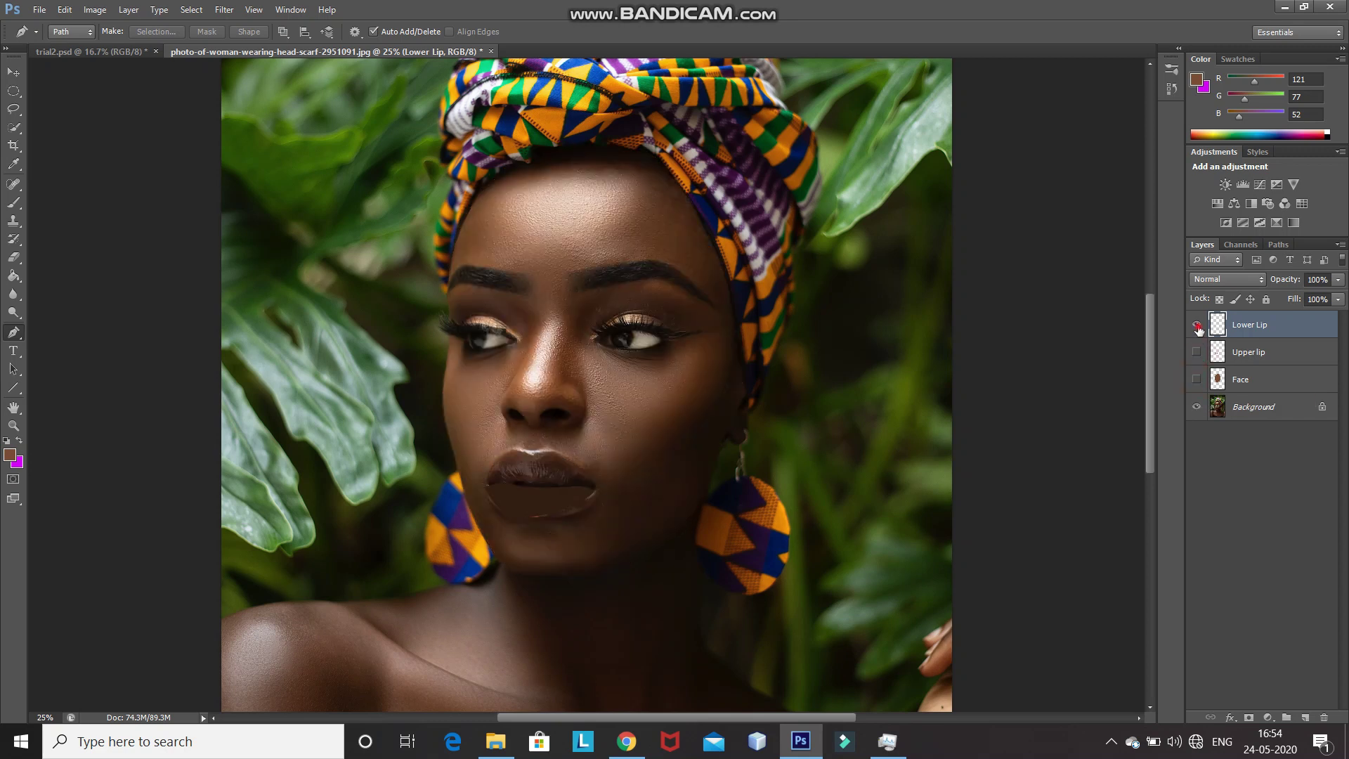
left_click(1196, 325)
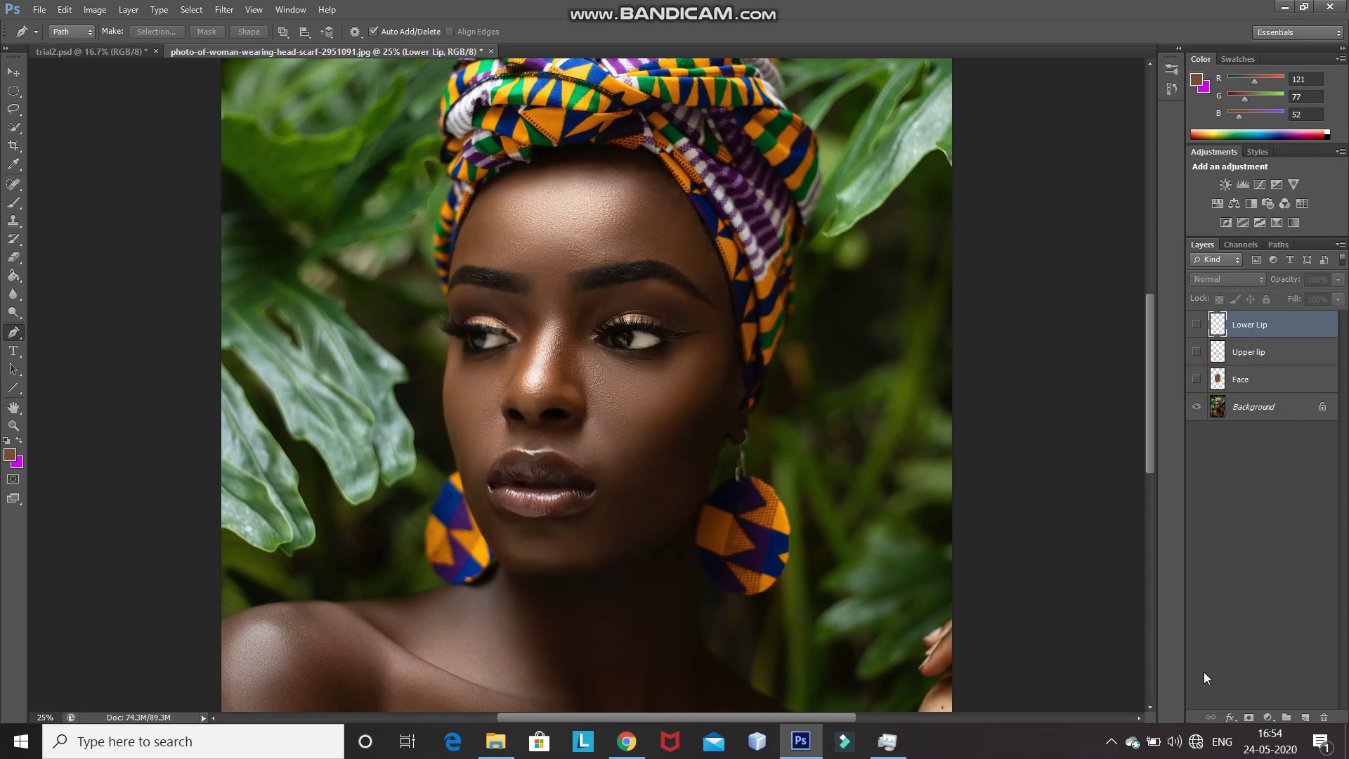
Step: Add a new layer named Turban above the Lower Lip layer
left_click(1305, 717)
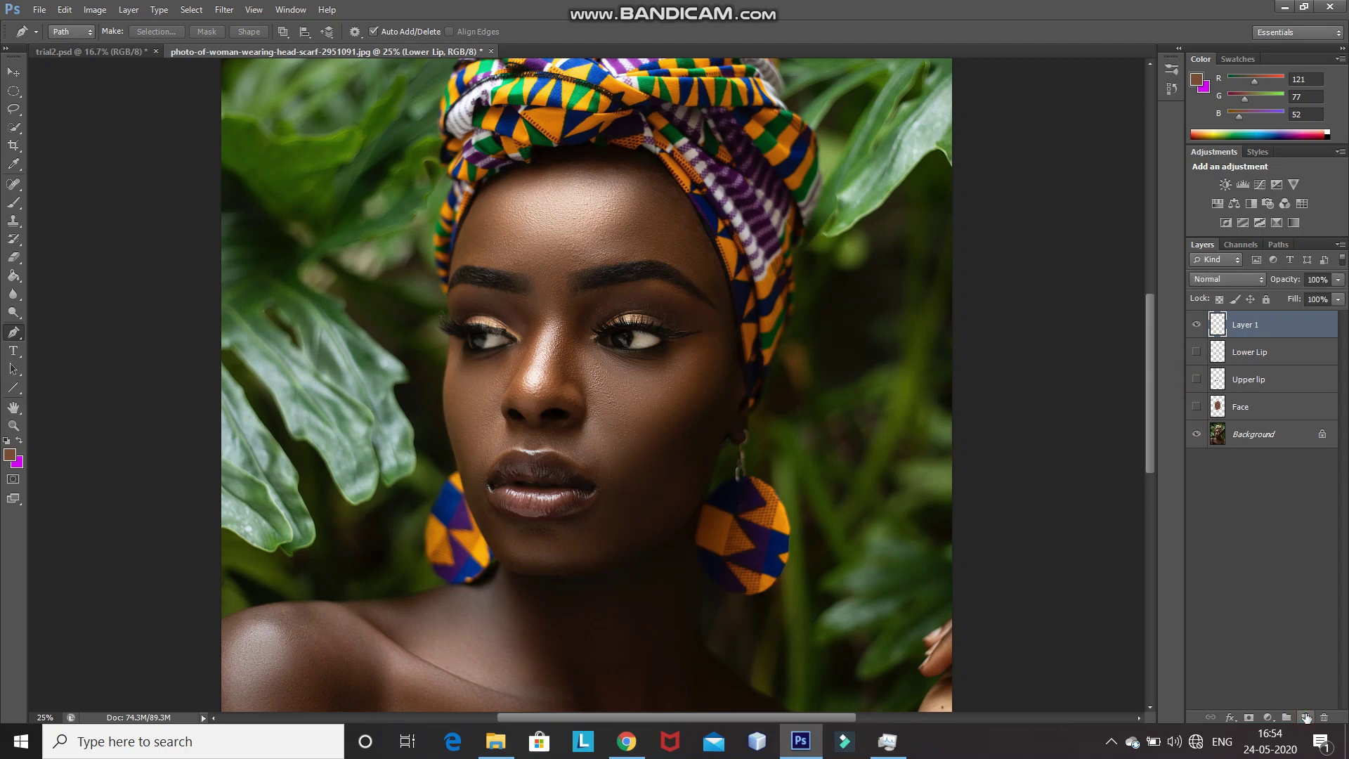
double_click(1245, 325)
type("Turban")
key("Return")
Step: Trace a closed Pen tool path around the turban's lowest front fold, from the left temple to the knot above the forehead
scroll(413, 482, "up", 3)
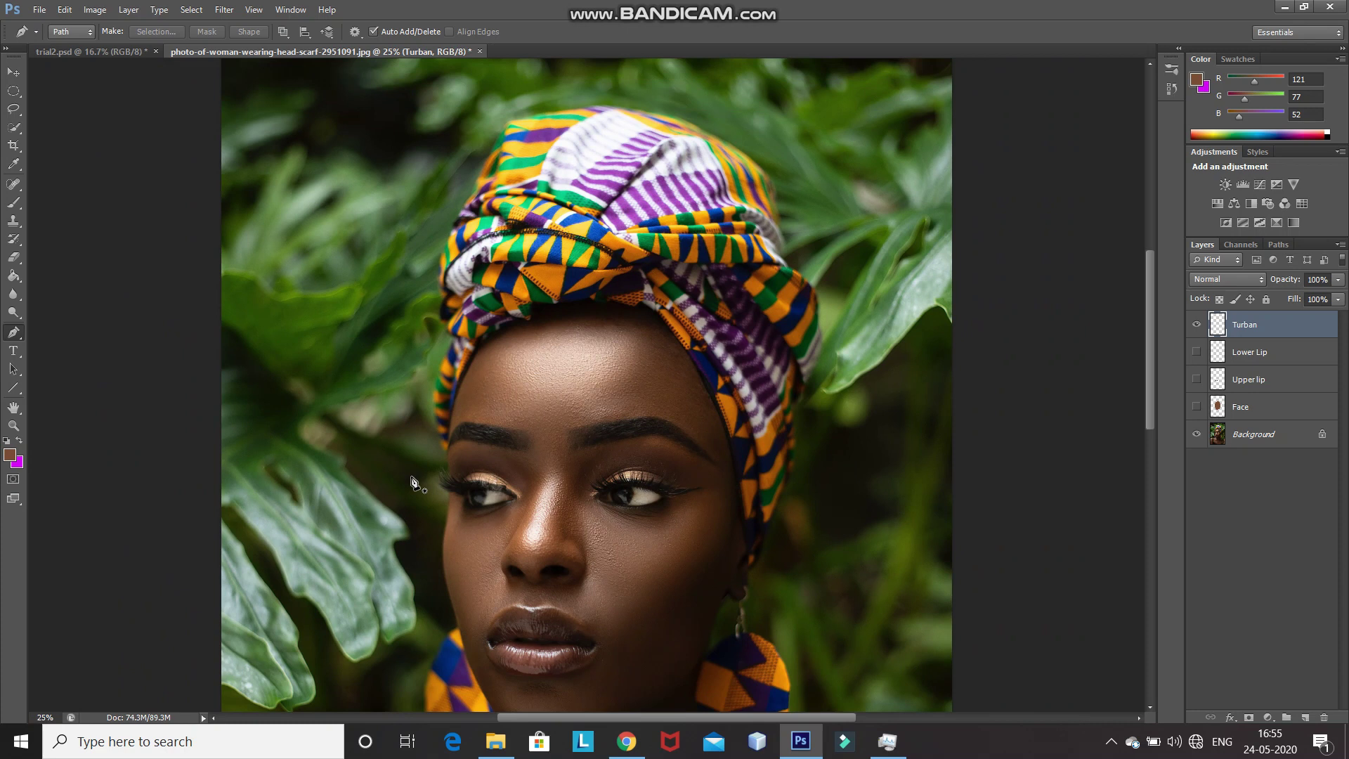
key("ctrl+plus")
left_click(398, 454)
left_click(456, 307)
left_click_drag(556, 273, 570, 264)
left_click(592, 266)
left_click(656, 272)
left_click(648, 222)
left_click(528, 220)
left_click(392, 283)
left_click(411, 320)
left_click_drag(387, 382, 386, 406)
left_click(398, 453)
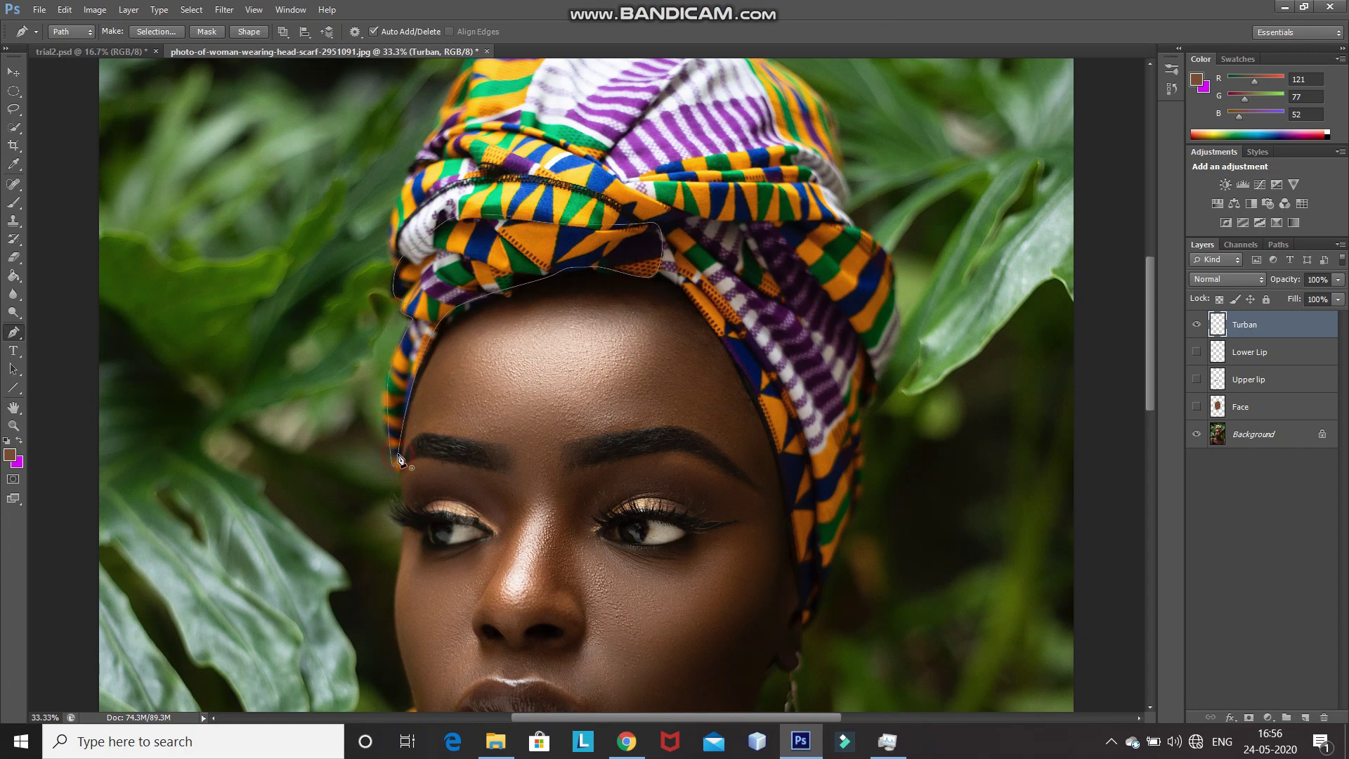
Step: Fill the front fold path with the orange bc6300 sampled from the turban fabric
right_click(462, 273)
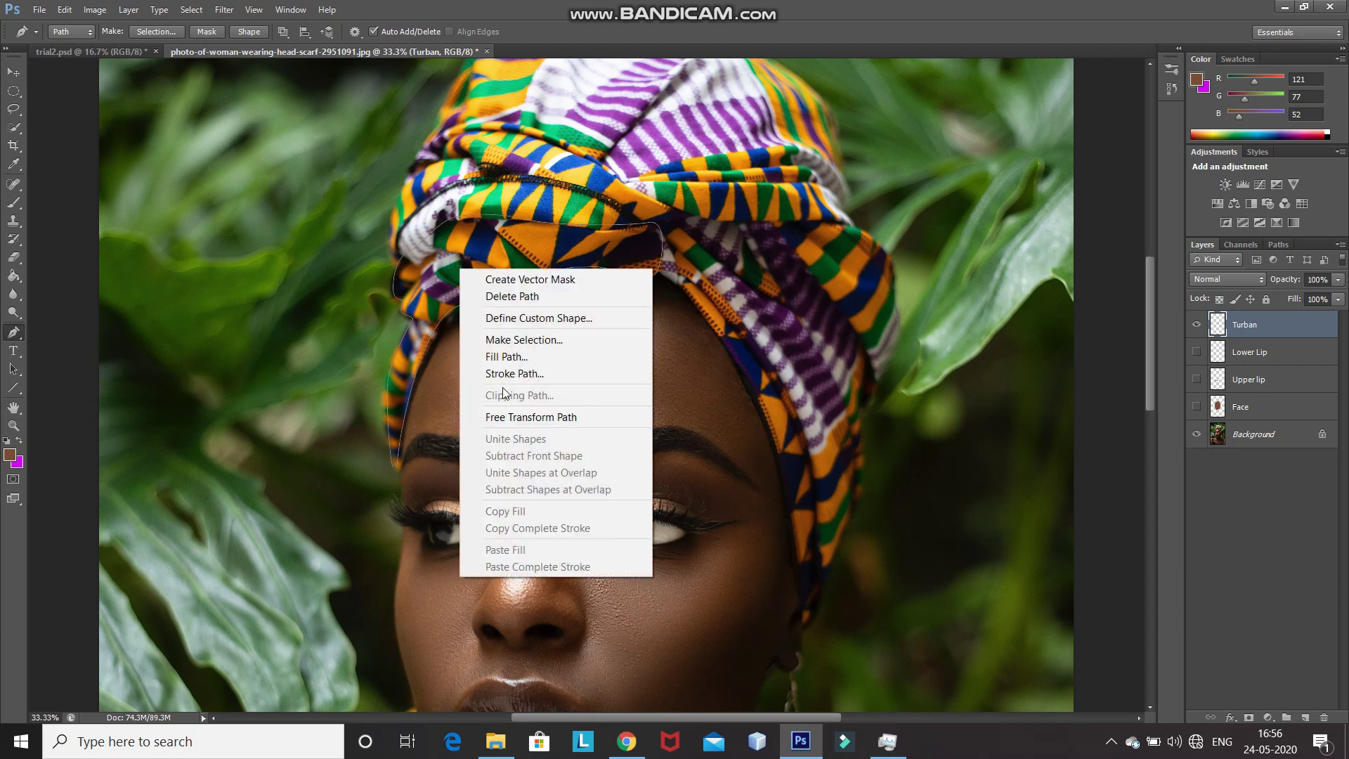
left_click(506, 357)
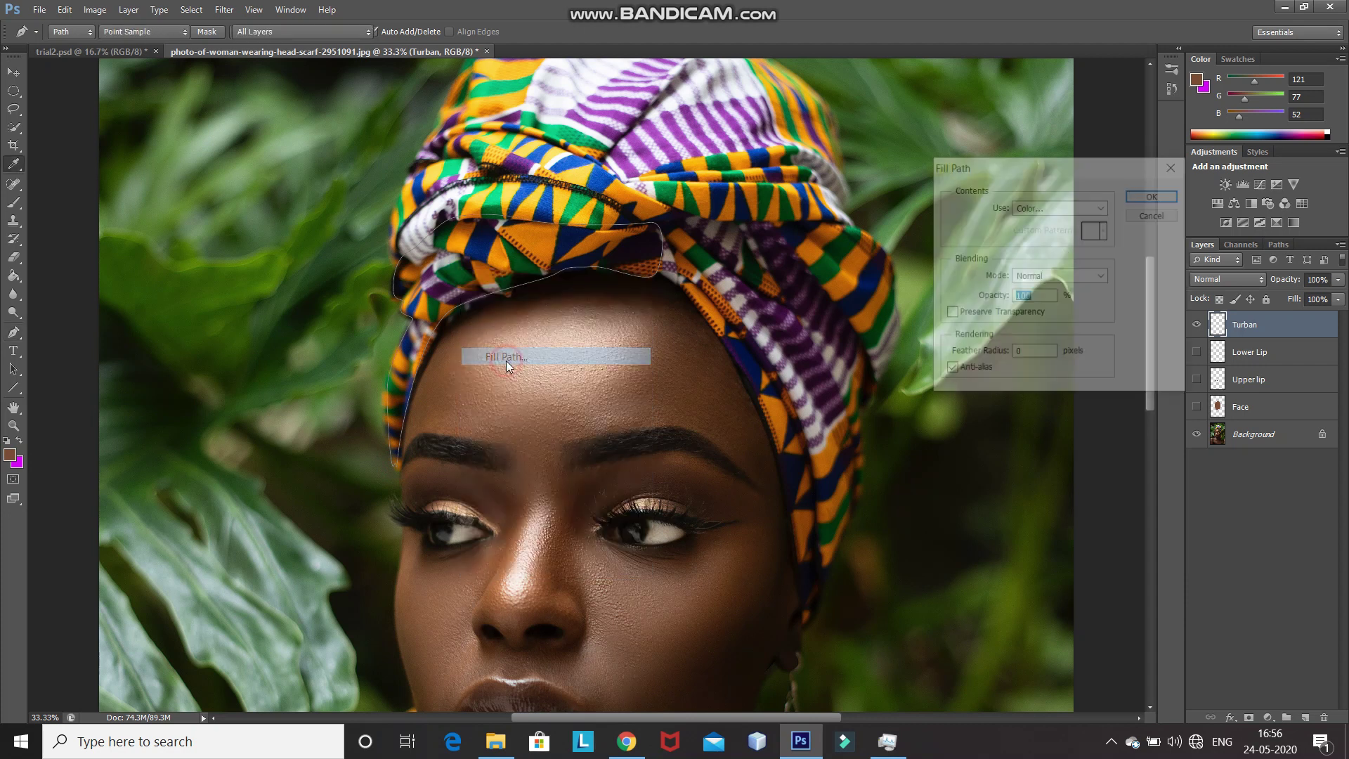
left_click(1058, 206)
left_click(1056, 253)
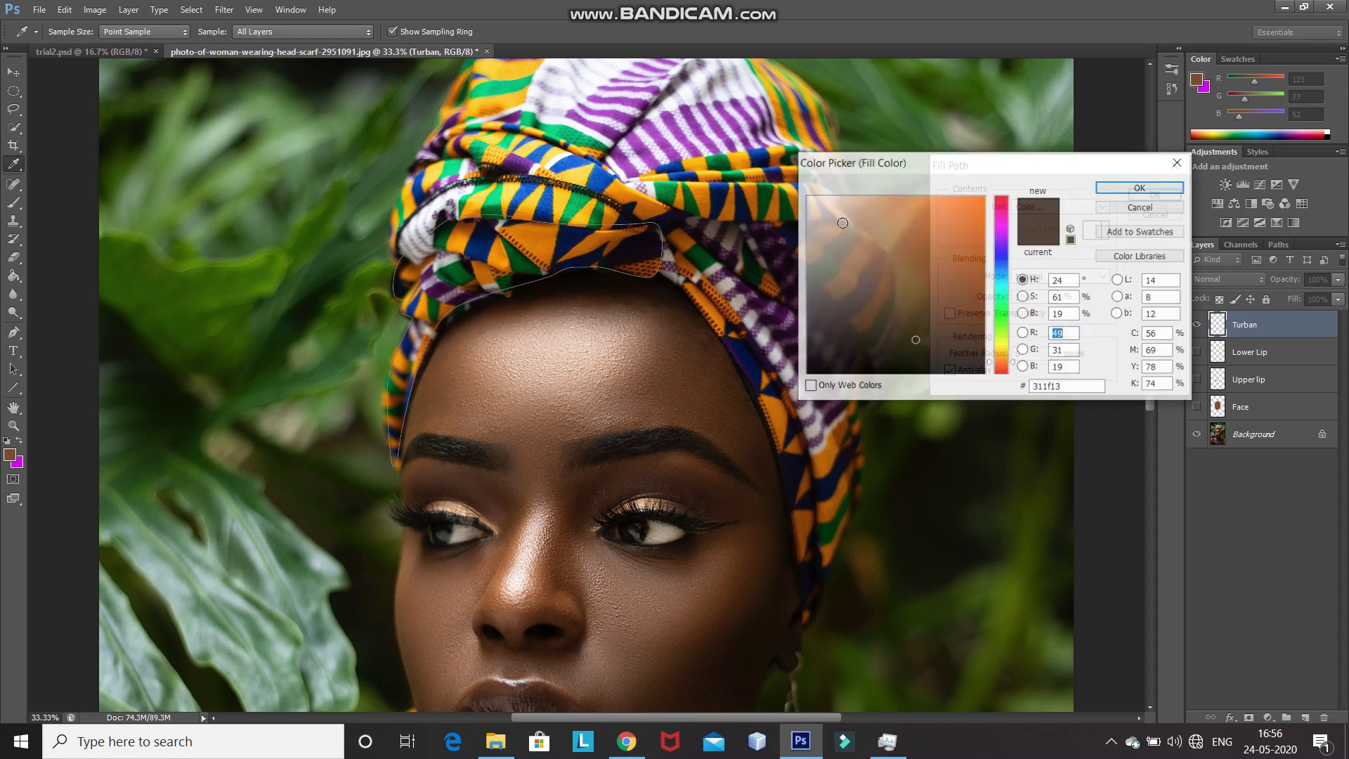
left_click(533, 247)
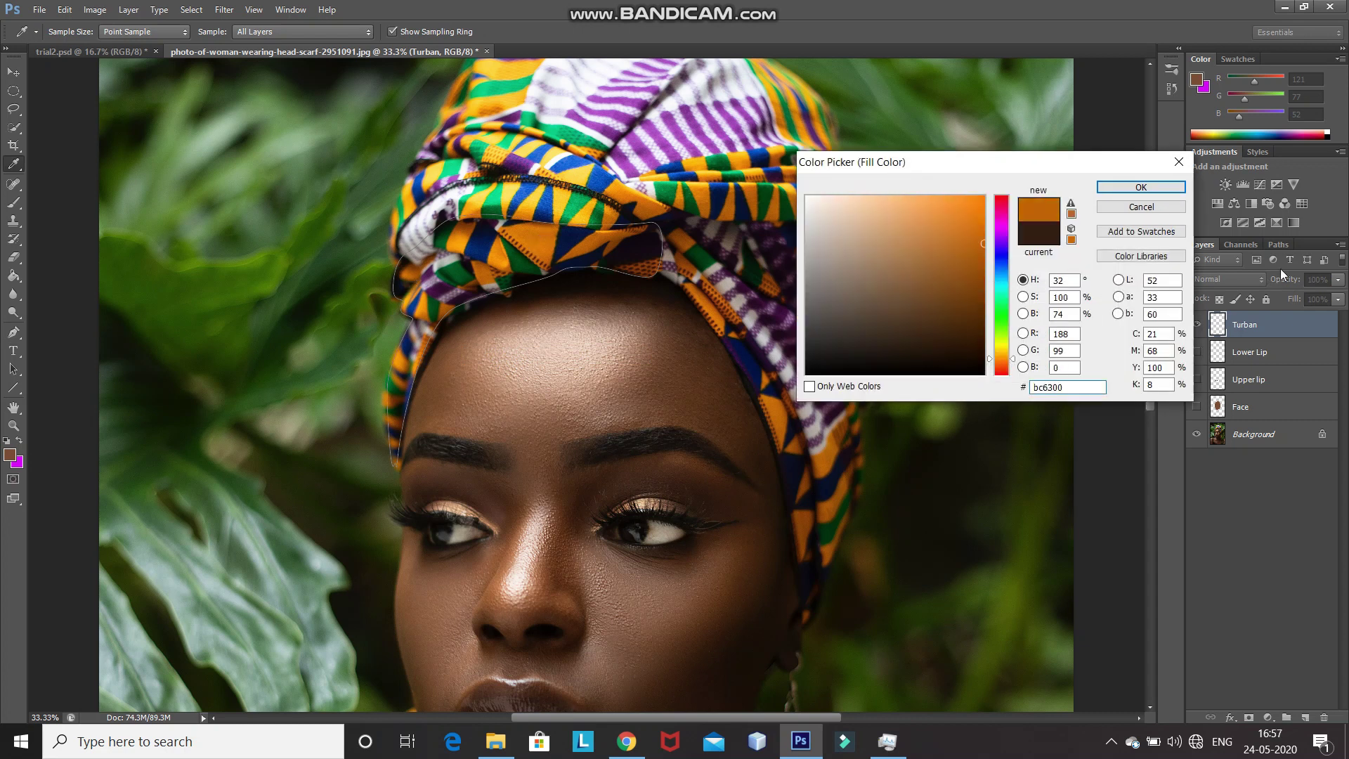
left_click(1138, 194)
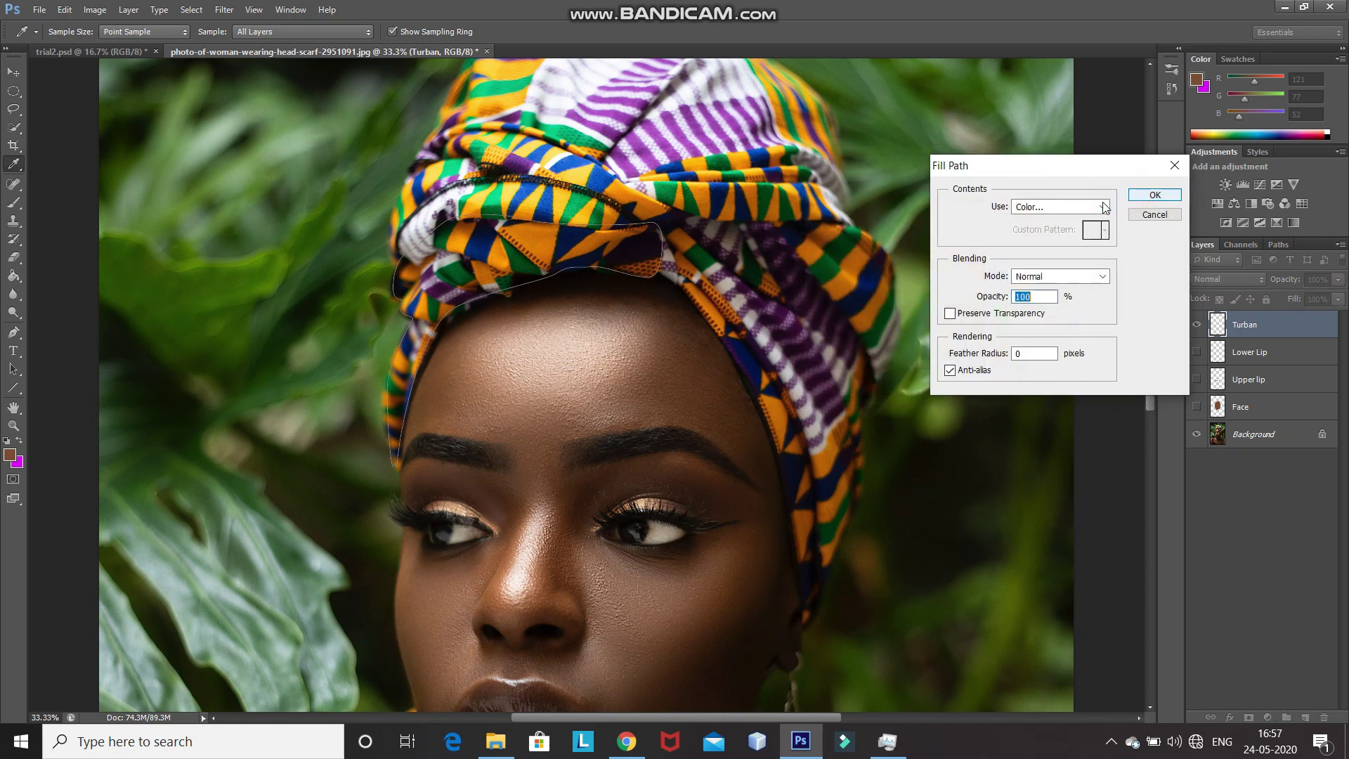
left_click(1154, 195)
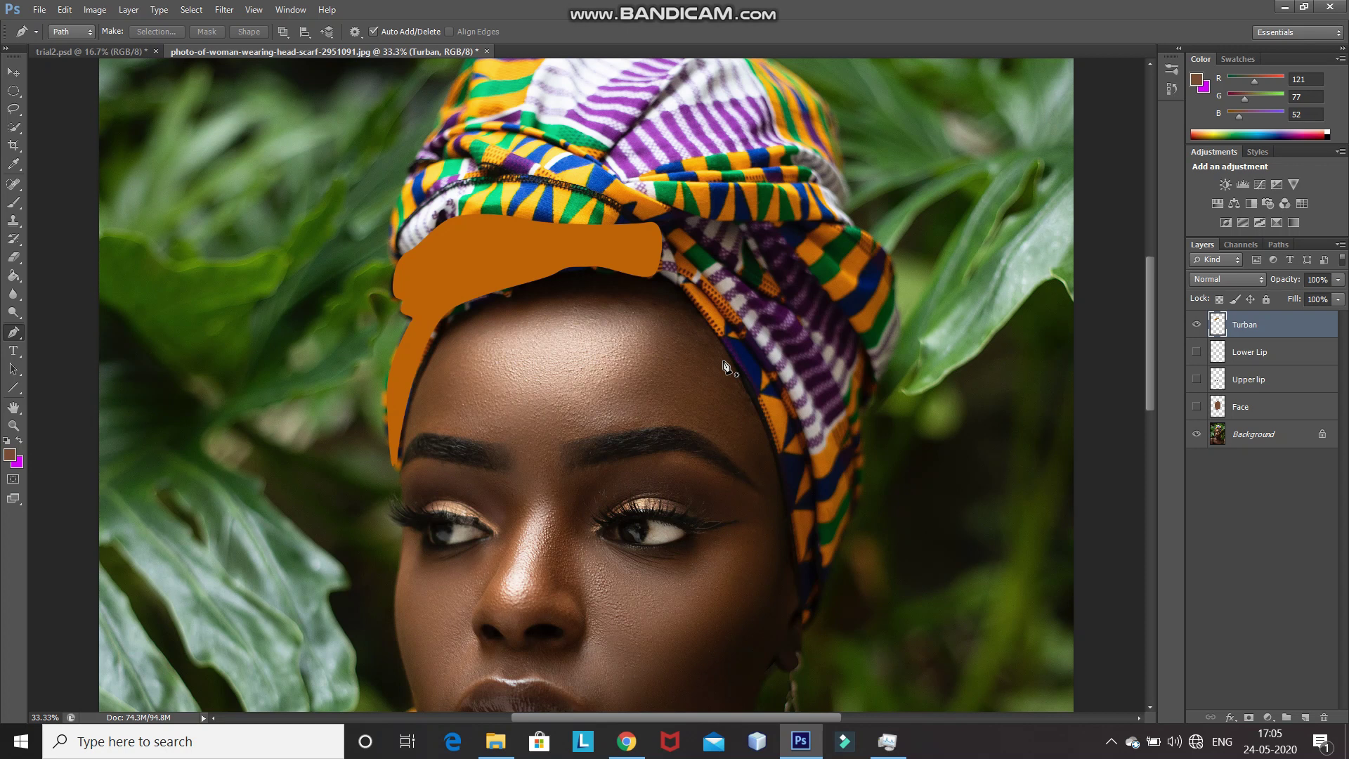
Step: Trace the turban's side drape from the knot down to the right ear as a closed path and fill it with the same orange
left_click(802, 624)
left_click(765, 396)
left_click(675, 222)
left_click_drag(715, 221, 734, 222)
left_click(873, 385)
left_click(859, 421)
left_click(803, 624)
right_click(801, 392)
left_click(836, 485)
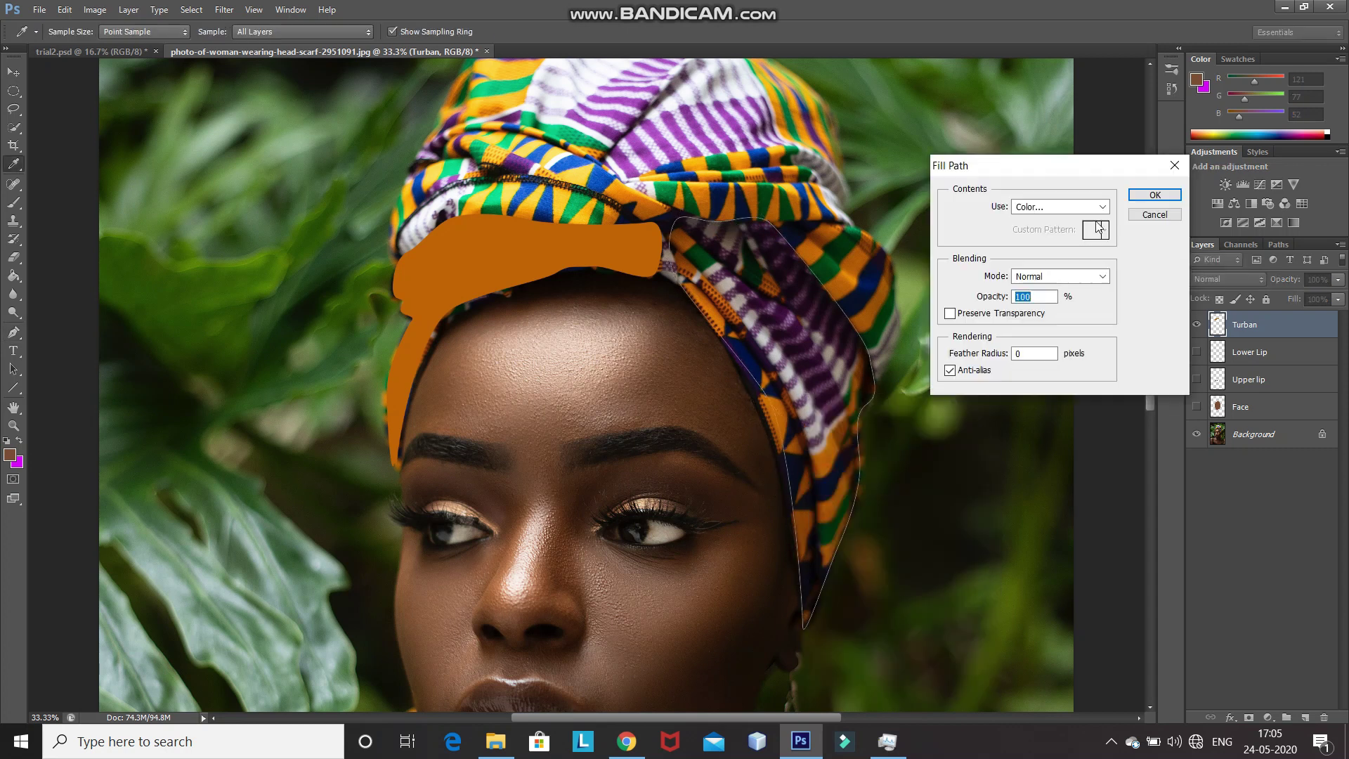
key("Return")
Step: Fill the path around the fold above the turban's front band with the same orange
right_click(582, 248)
left_click(618, 340)
key("Return")
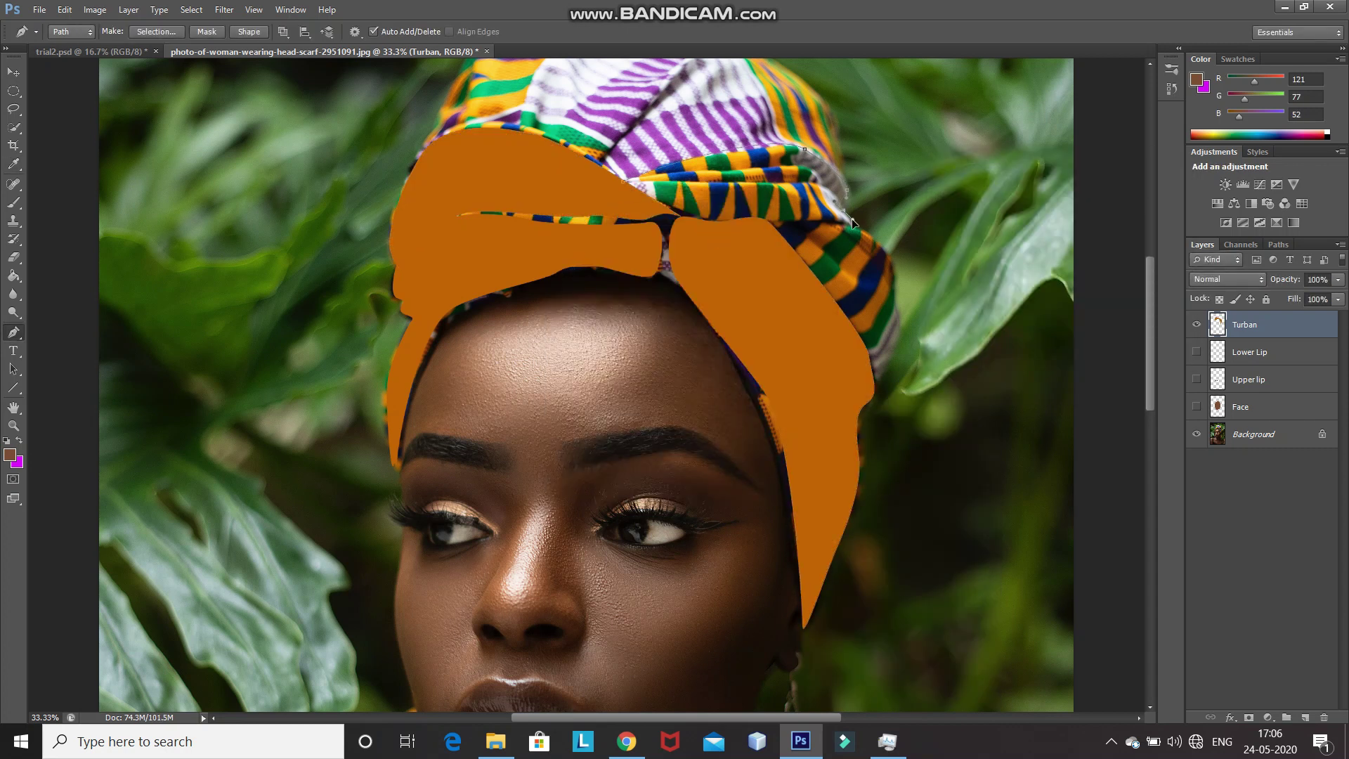
Step: Trace the turban's outer right fold beside the side drape and fill it with the same orange
left_click(889, 362)
left_click(843, 309)
left_click(797, 247)
left_click(790, 235)
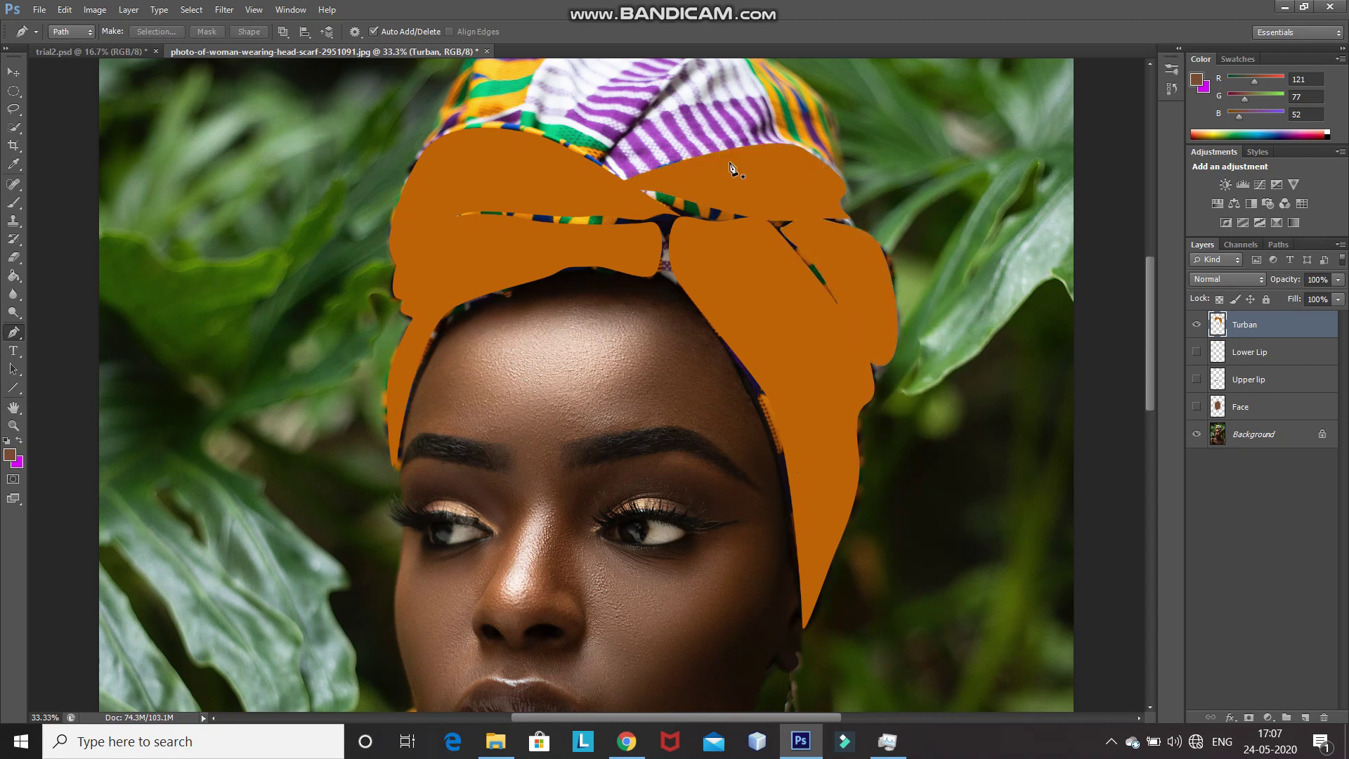
Step: Trace a closed path around the upper right section of the turban and fill it with the same orange
scroll(790, 149, "up", 2)
left_click(594, 232)
left_click_drag(705, 122, 734, 111)
left_click(836, 229)
left_click(594, 231)
right_click(594, 235)
left_click(630, 329)
key("Return")
Step: Trace a closed path around the turban's crown and fill it with the same orange
left_click(496, 94)
left_click(721, 102)
left_click(625, 191)
left_click(465, 188)
right_click(590, 242)
left_click(625, 336)
key("Return")
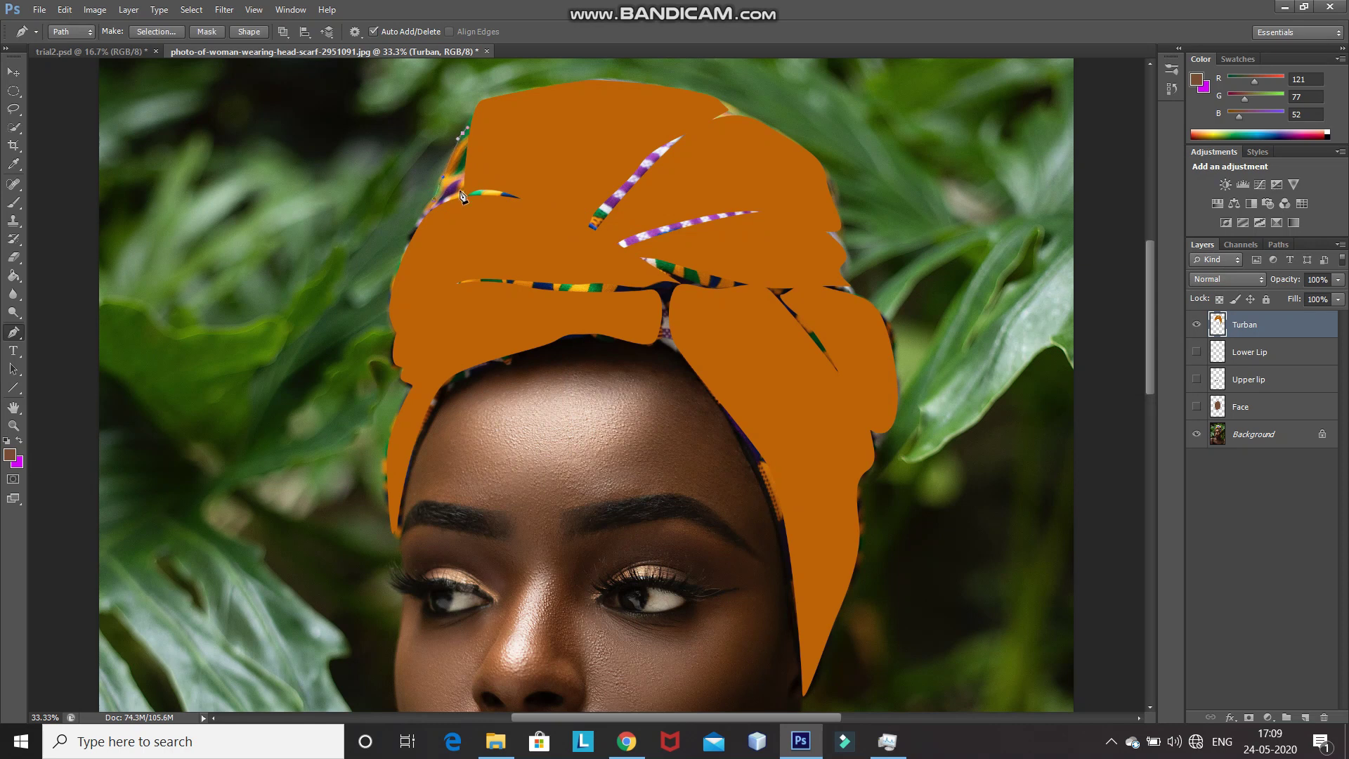
Step: Add a new layer named Earings directly above the Background layer
scroll(357, 616, "down", 3)
key("ctrl+minus")
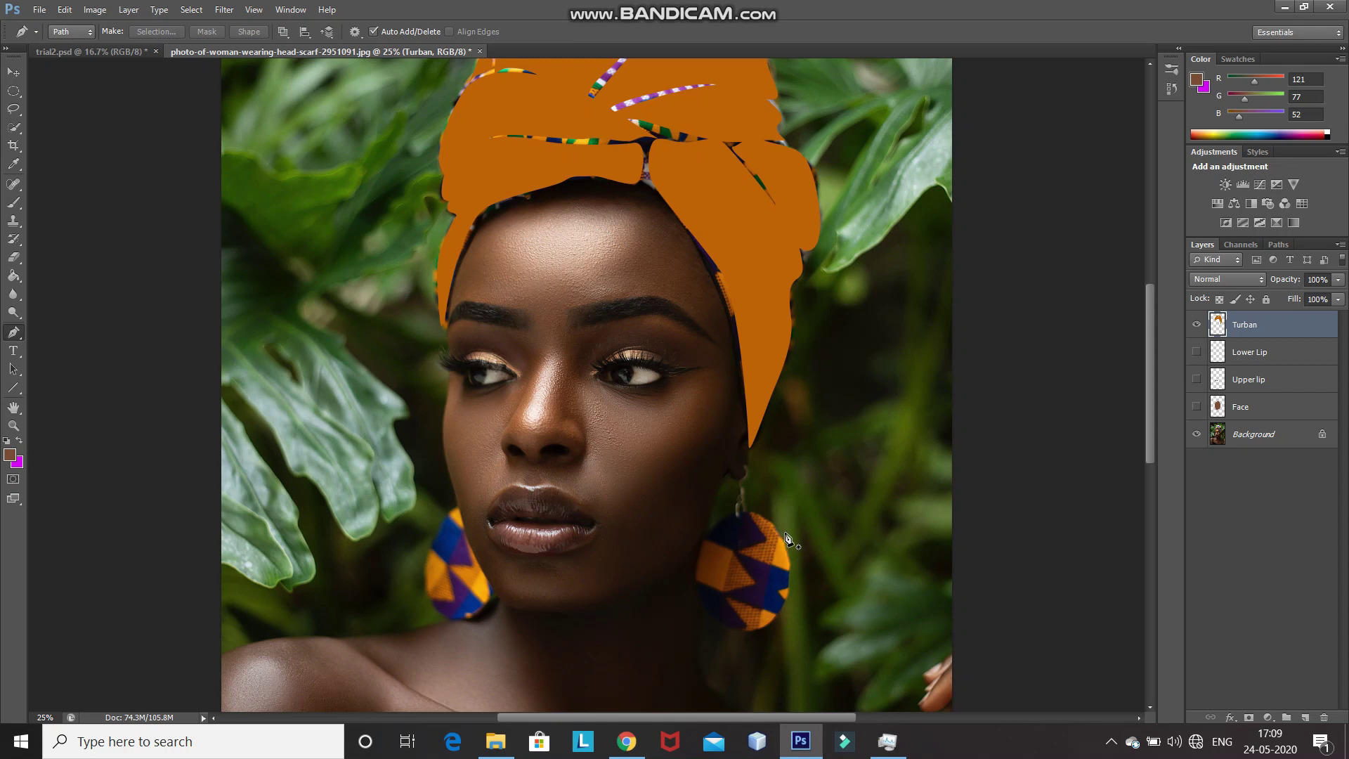
left_click(1259, 436)
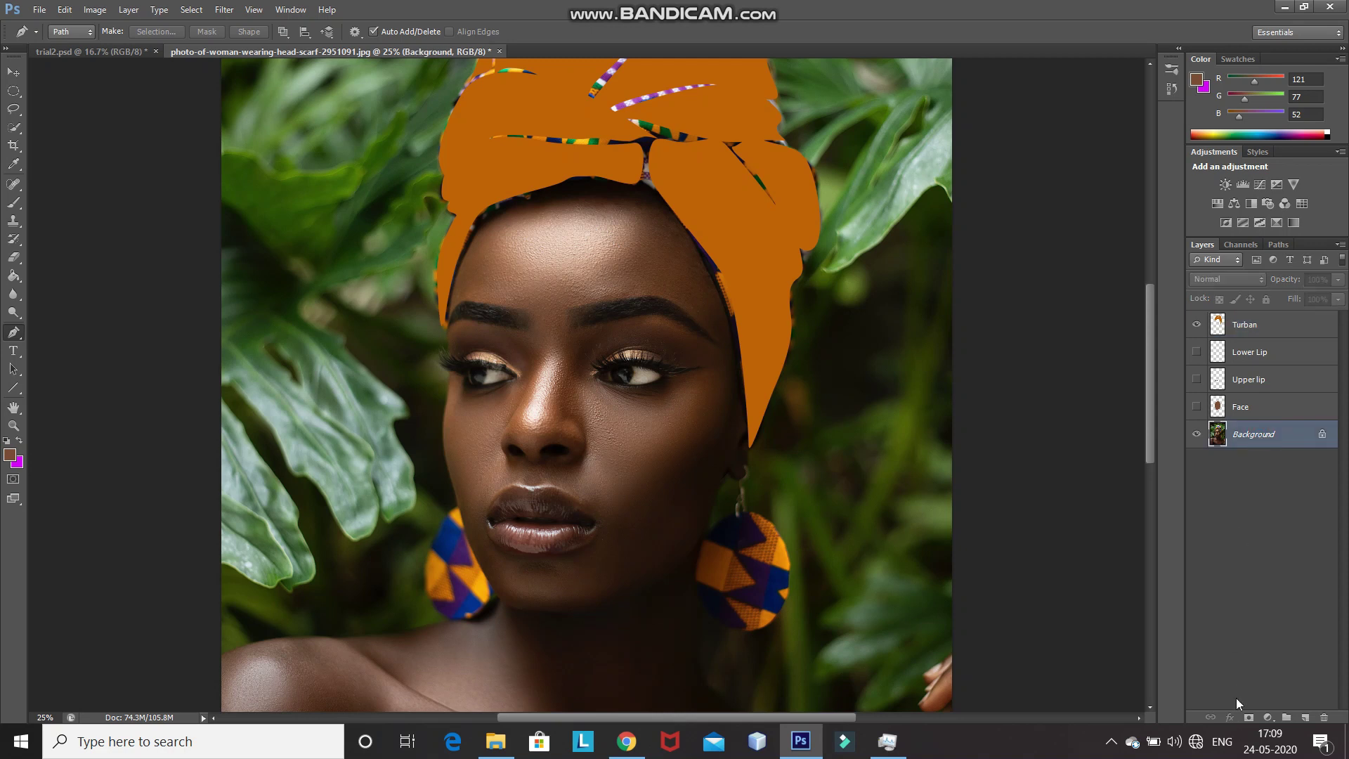
left_click(1306, 718)
double_click(1245, 433)
type("Earings")
key("Return")
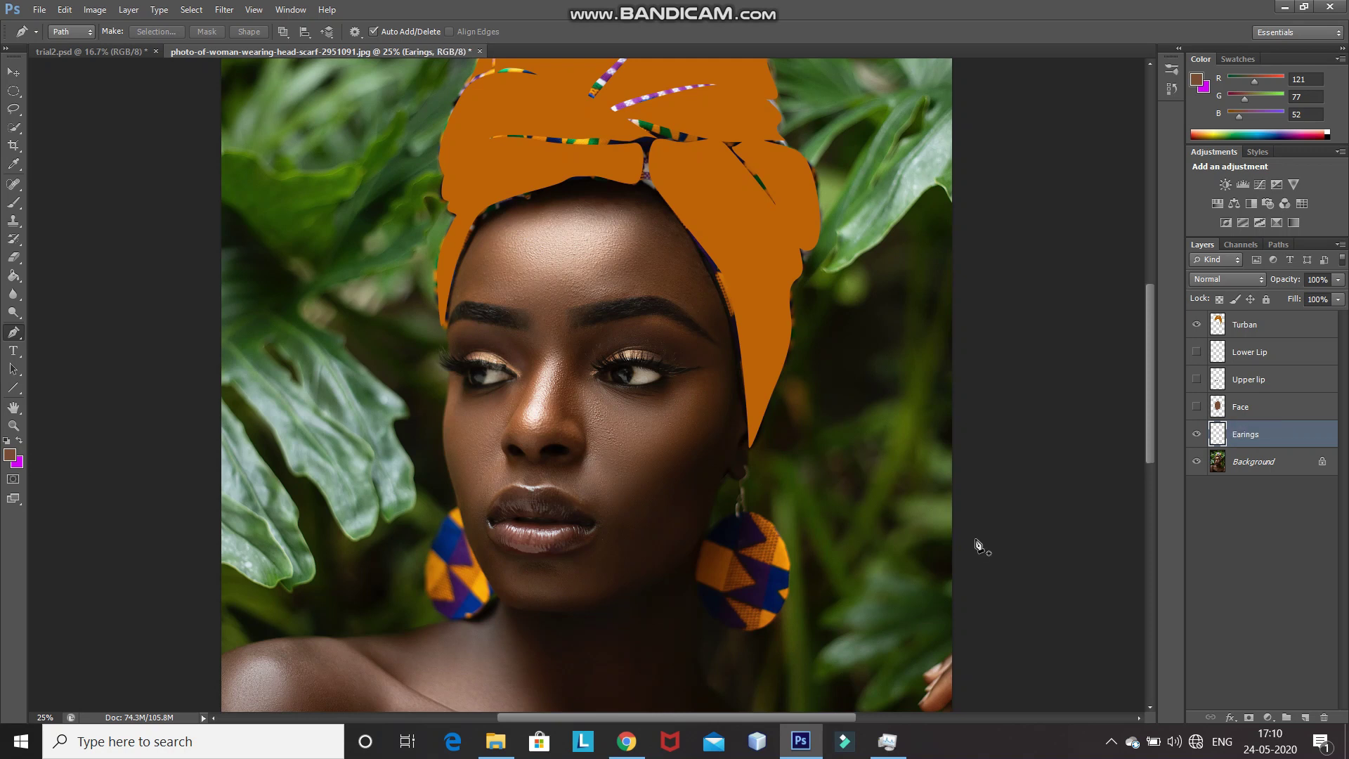
Step: Trace closed Pen tool paths around both round earrings
left_click(722, 521)
key("ctrl+Return")
left_click(456, 508)
left_click(460, 617)
left_click(499, 583)
left_click(462, 506)
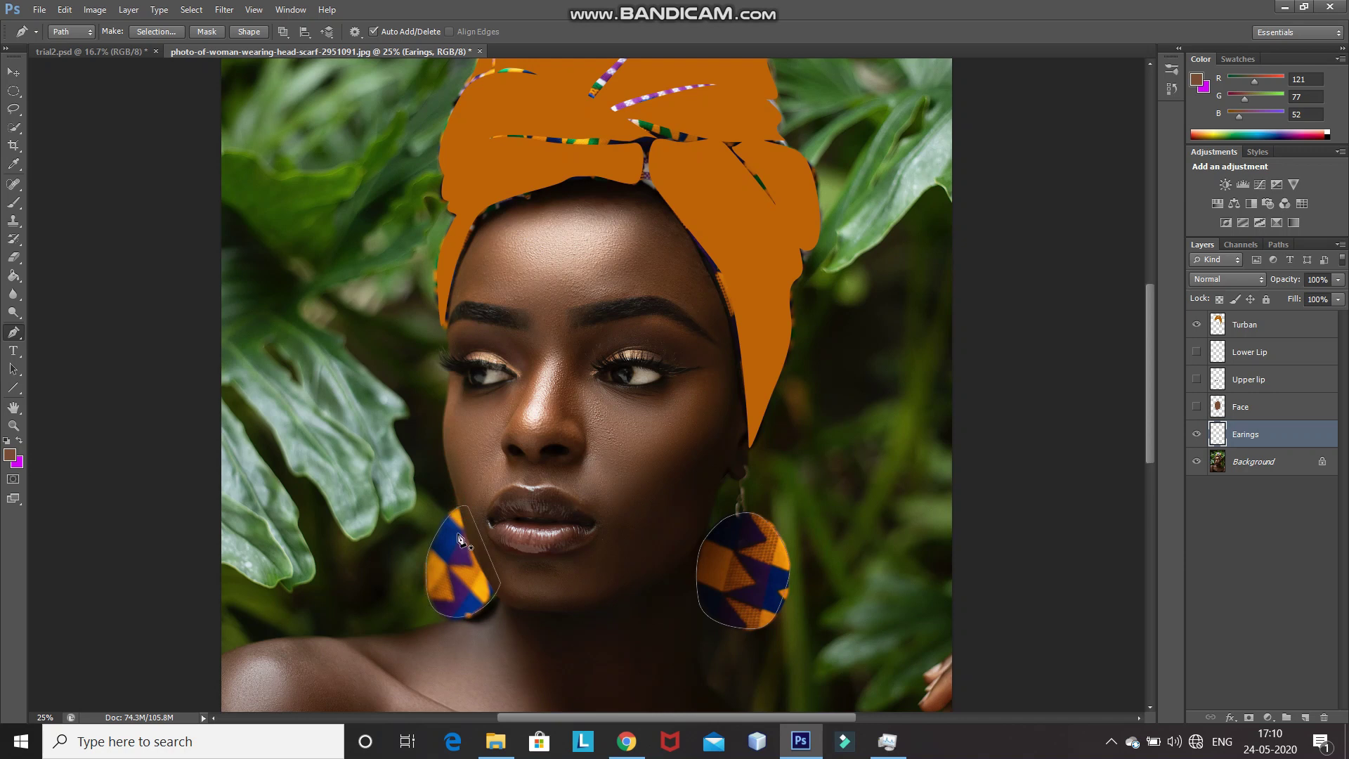
Step: Fill both earring paths with the turban's orange bc6300 and dismiss the paths
right_click(458, 536)
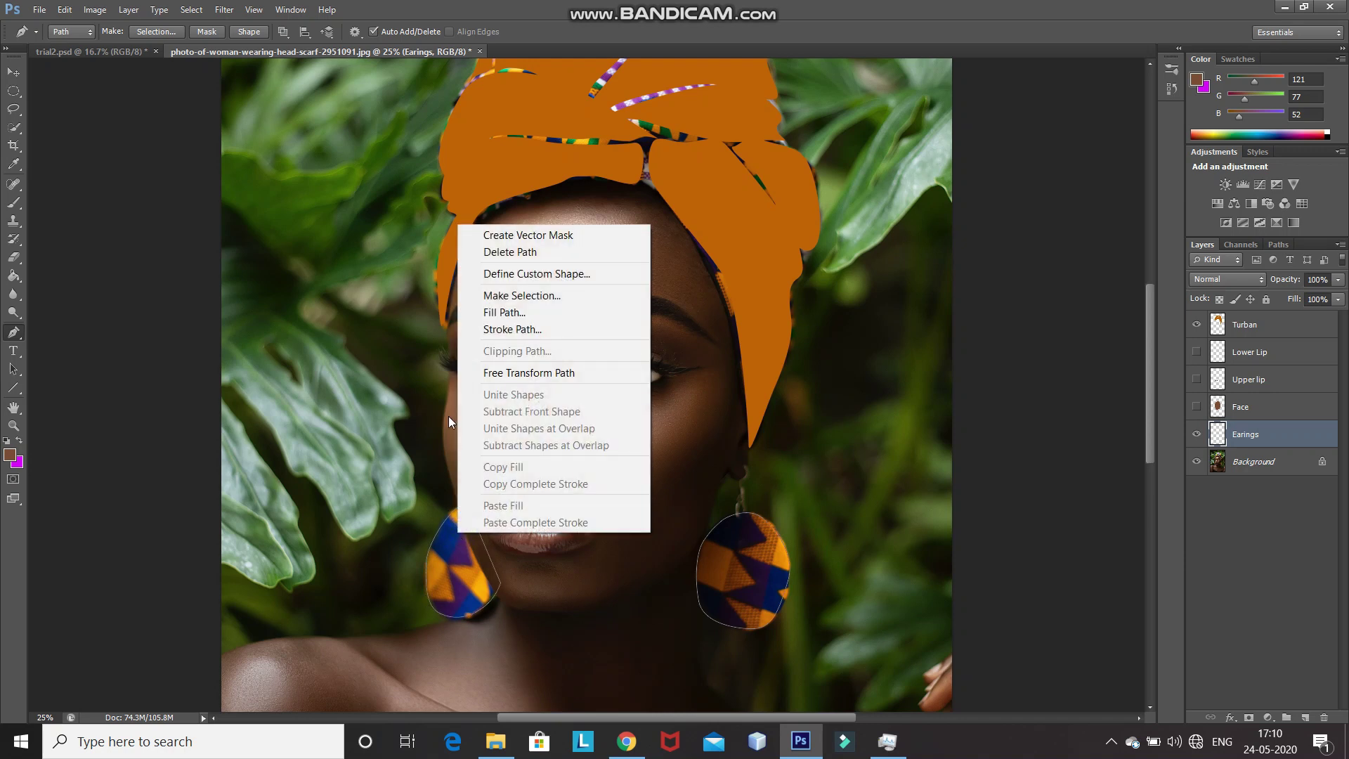
left_click(481, 312)
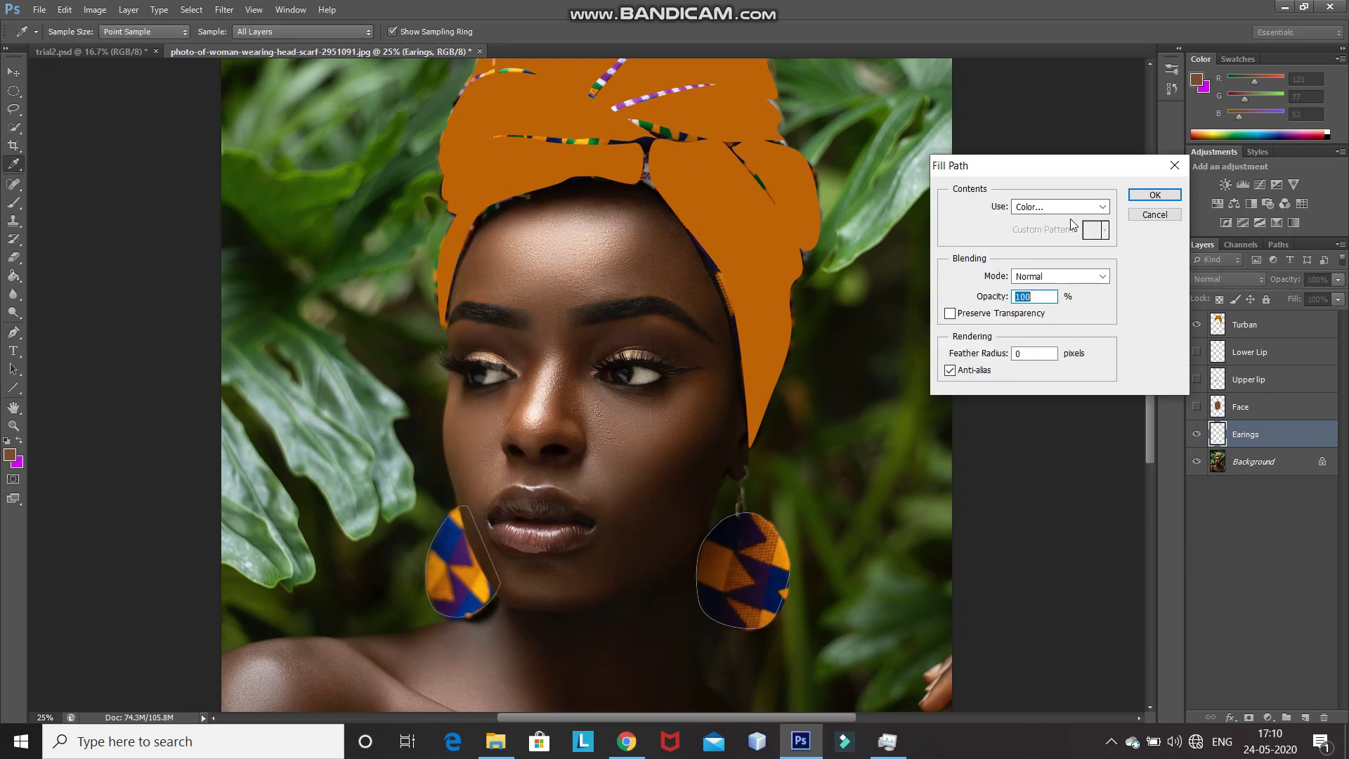
left_click(1086, 206)
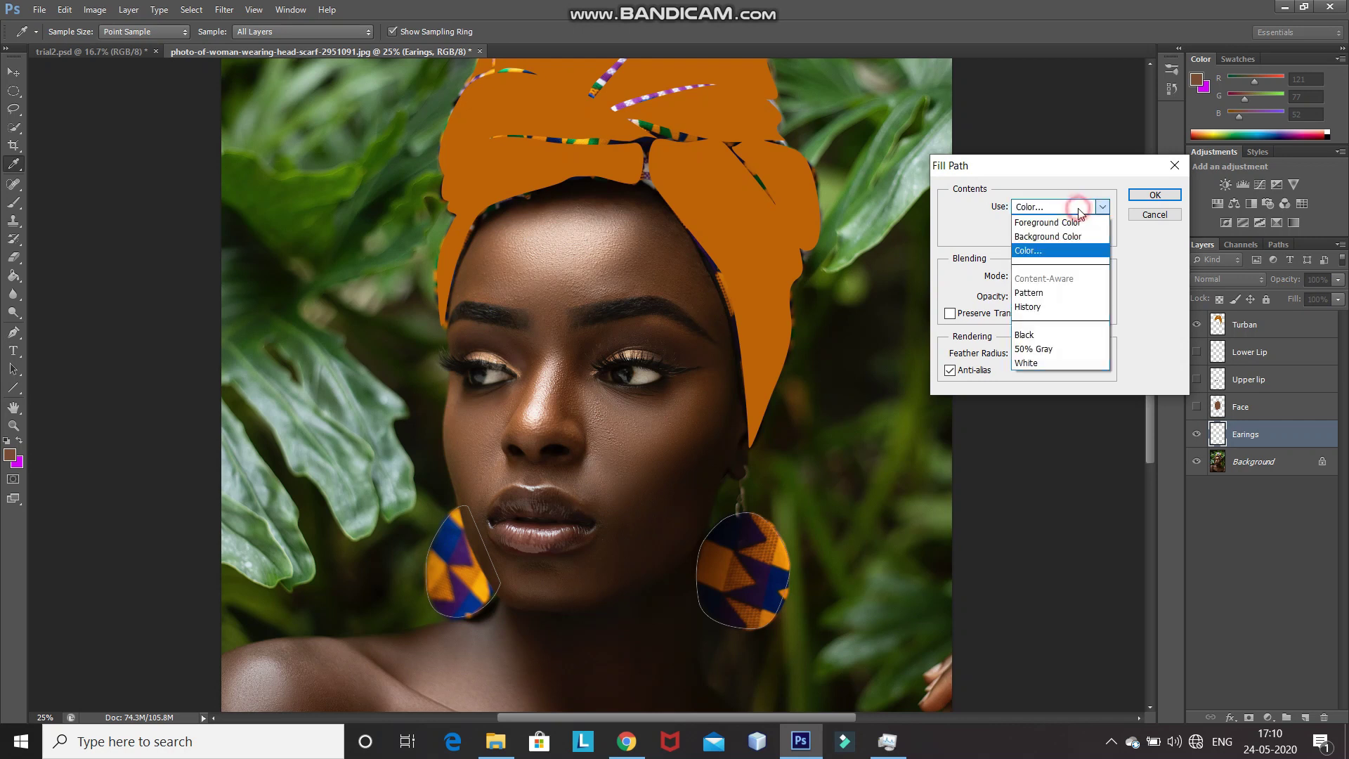
left_click(1047, 251)
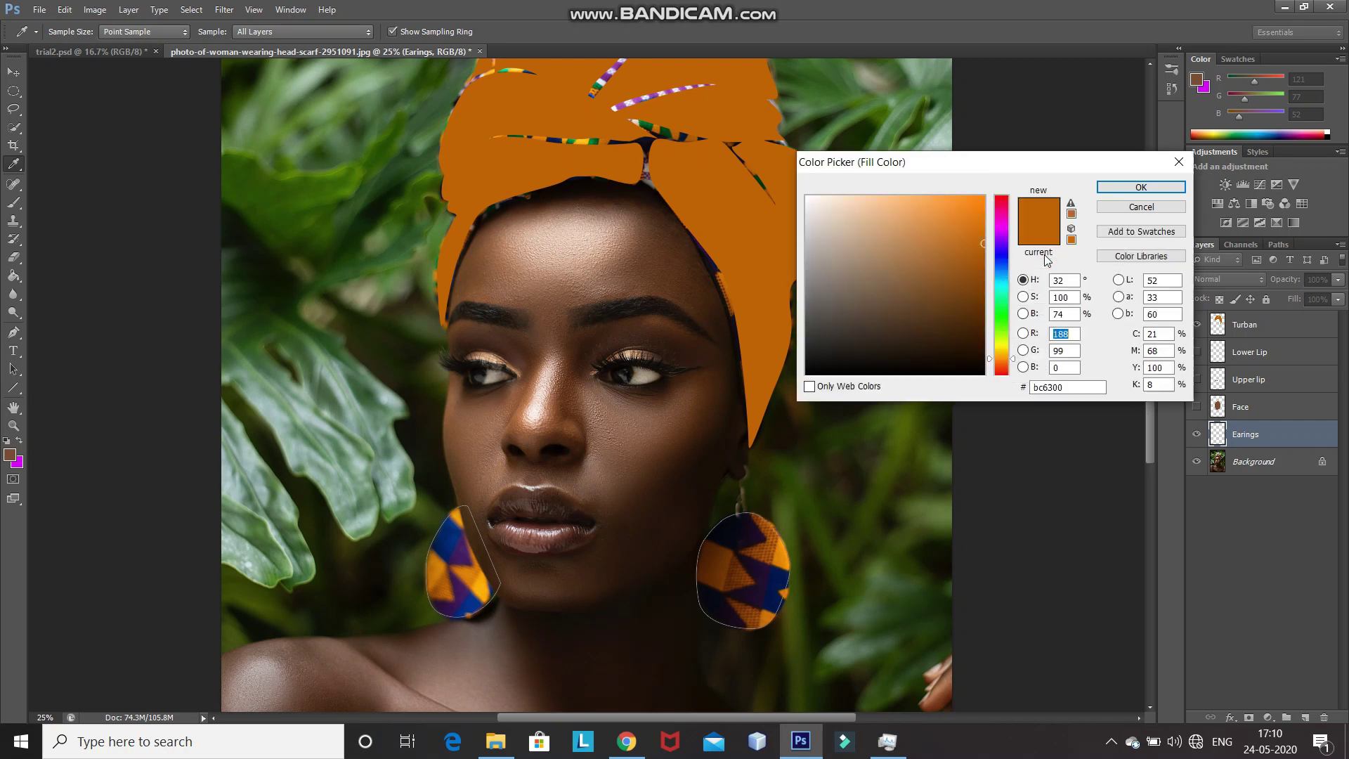
left_click(1132, 188)
left_click(1132, 191)
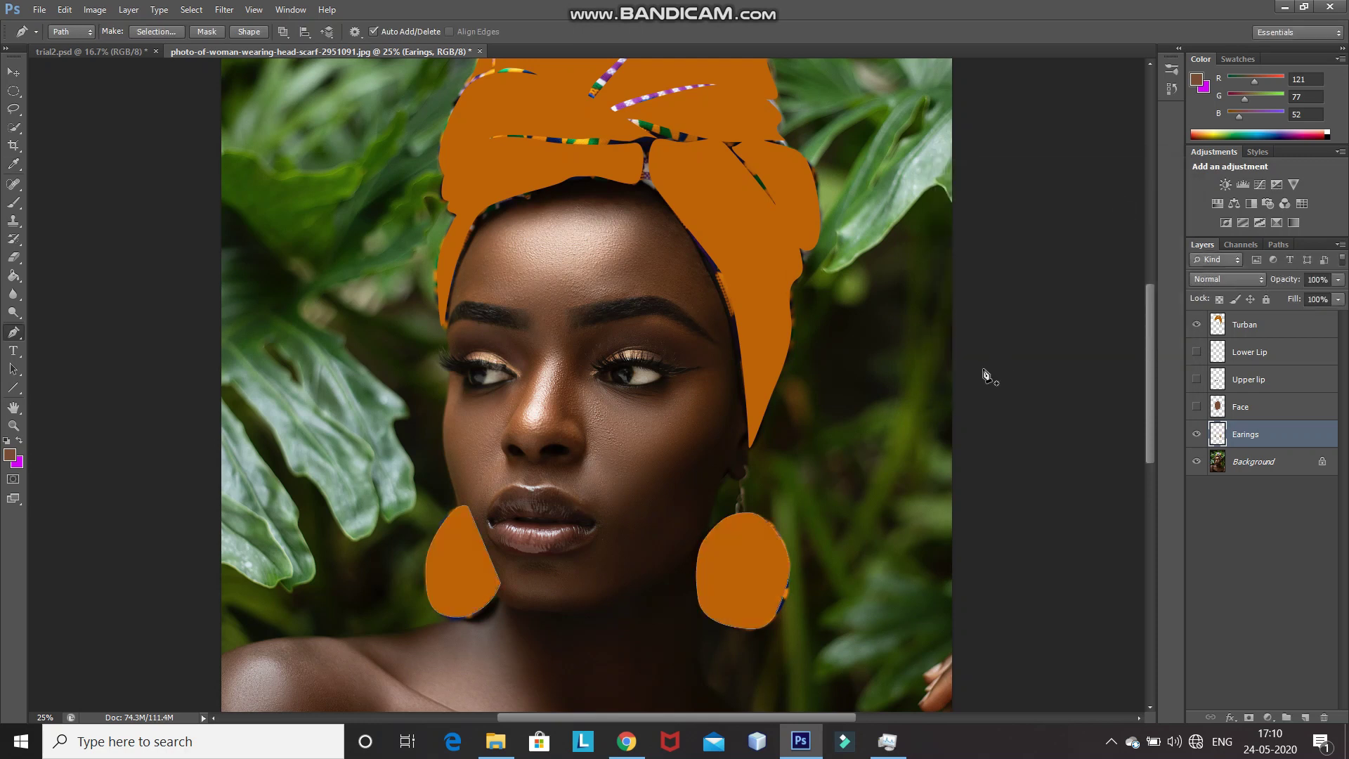
Step: Add a new layer above Earings and trace a closed path around the neck, from the jawline down to the collarbones
scroll(878, 383, "down", 1)
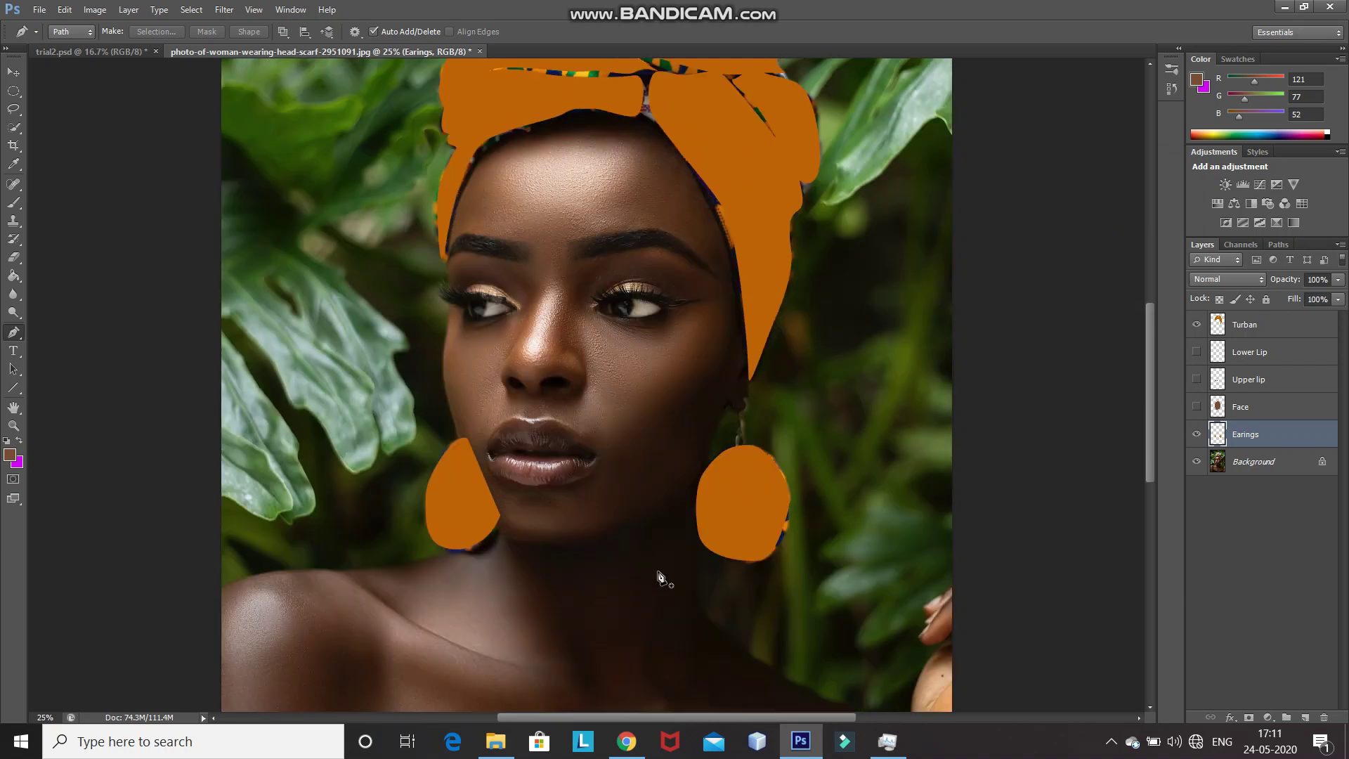
left_click(1305, 718)
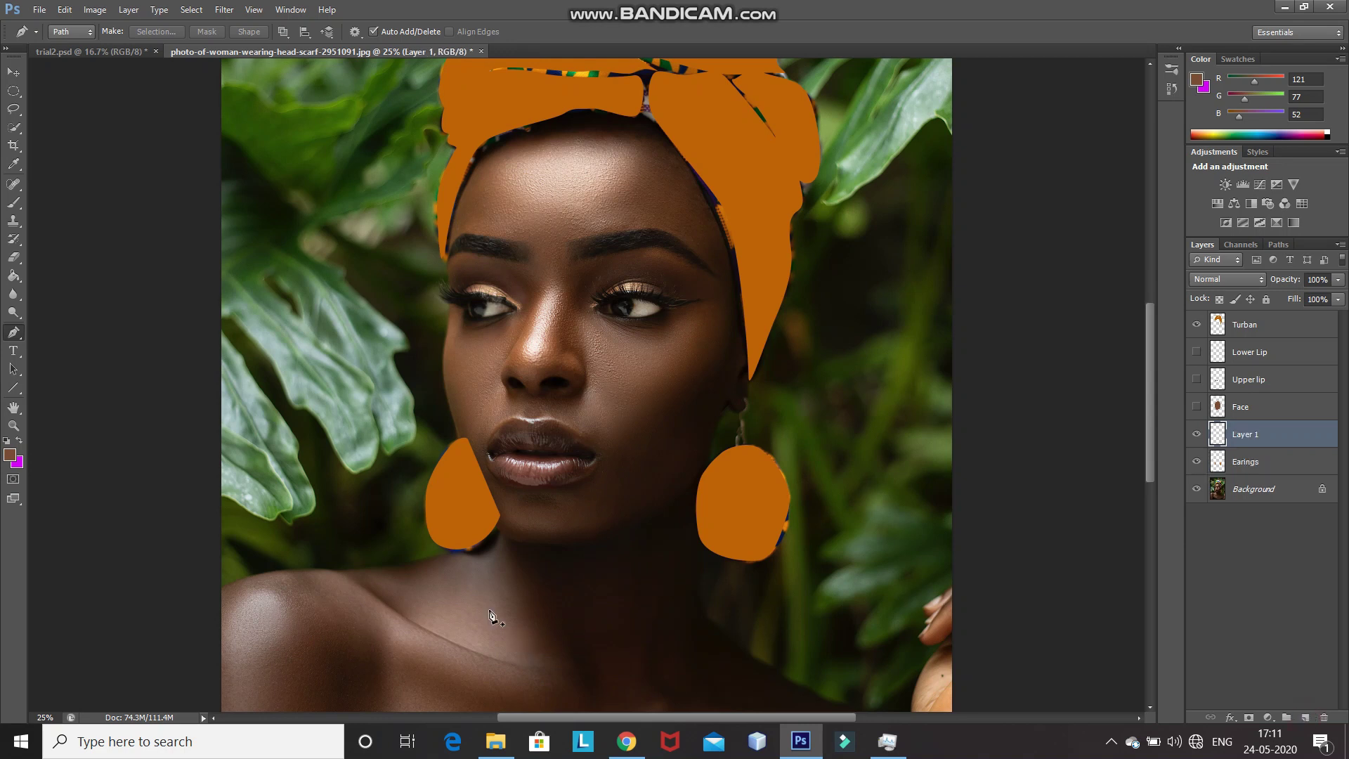
left_click(493, 538)
left_click_drag(493, 540, 485, 546)
left_click(374, 569)
left_click_drag(329, 572, 346, 581)
left_click_drag(525, 679, 566, 688)
scroll(566, 693, "down", 2)
left_click(720, 654)
left_click_drag(838, 636, 874, 642)
left_click_drag(700, 538, 699, 510)
left_click(703, 400)
left_click(605, 481)
left_click(506, 485)
left_click(494, 470)
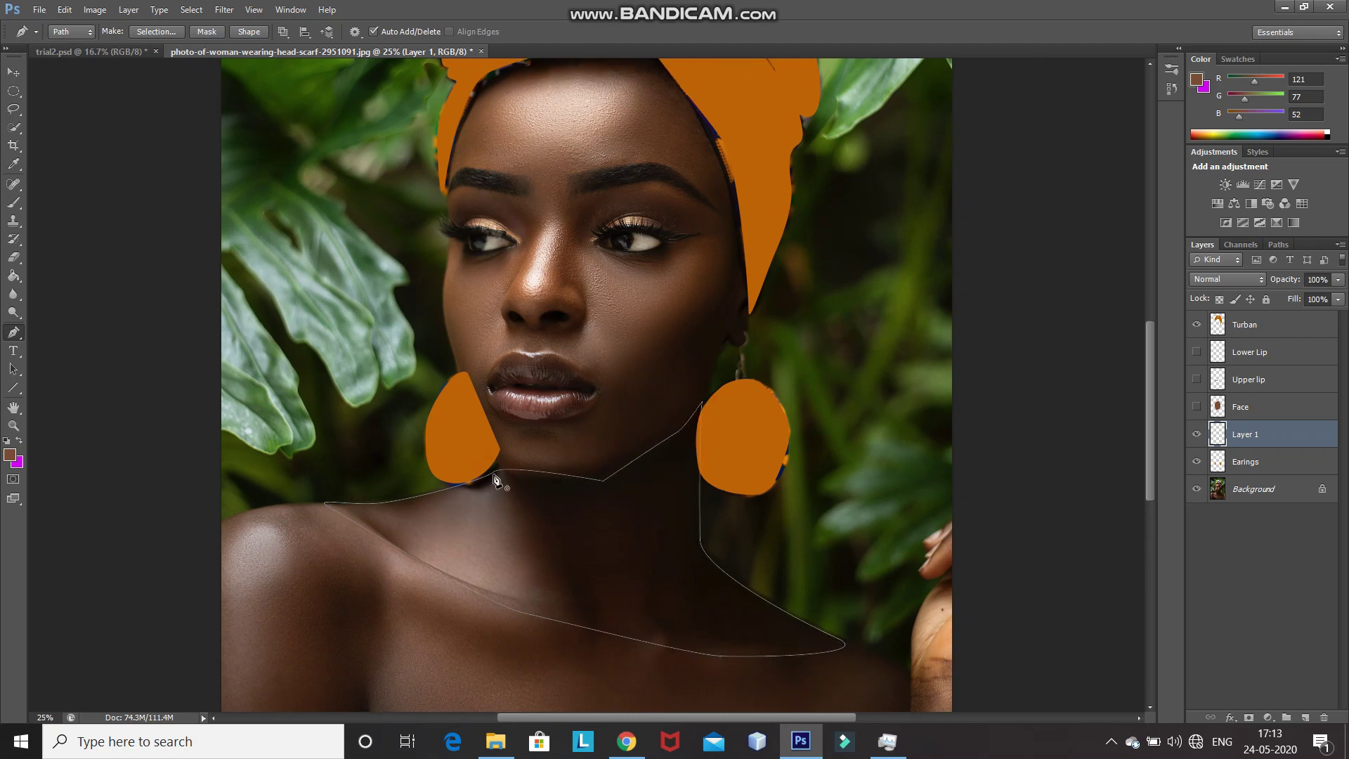
Step: Fill the neck path with the skin brown 794d34 and dismiss the path
right_click(576, 562)
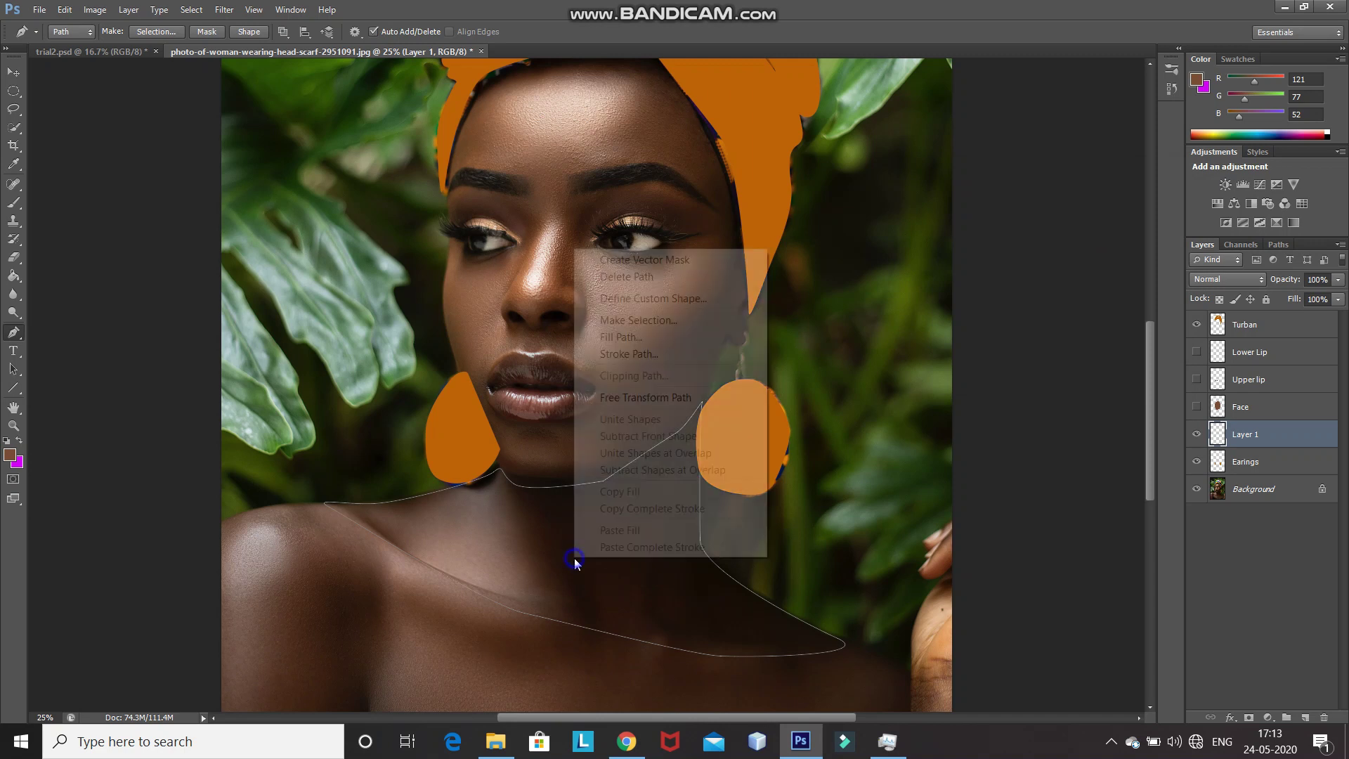
left_click(636, 334)
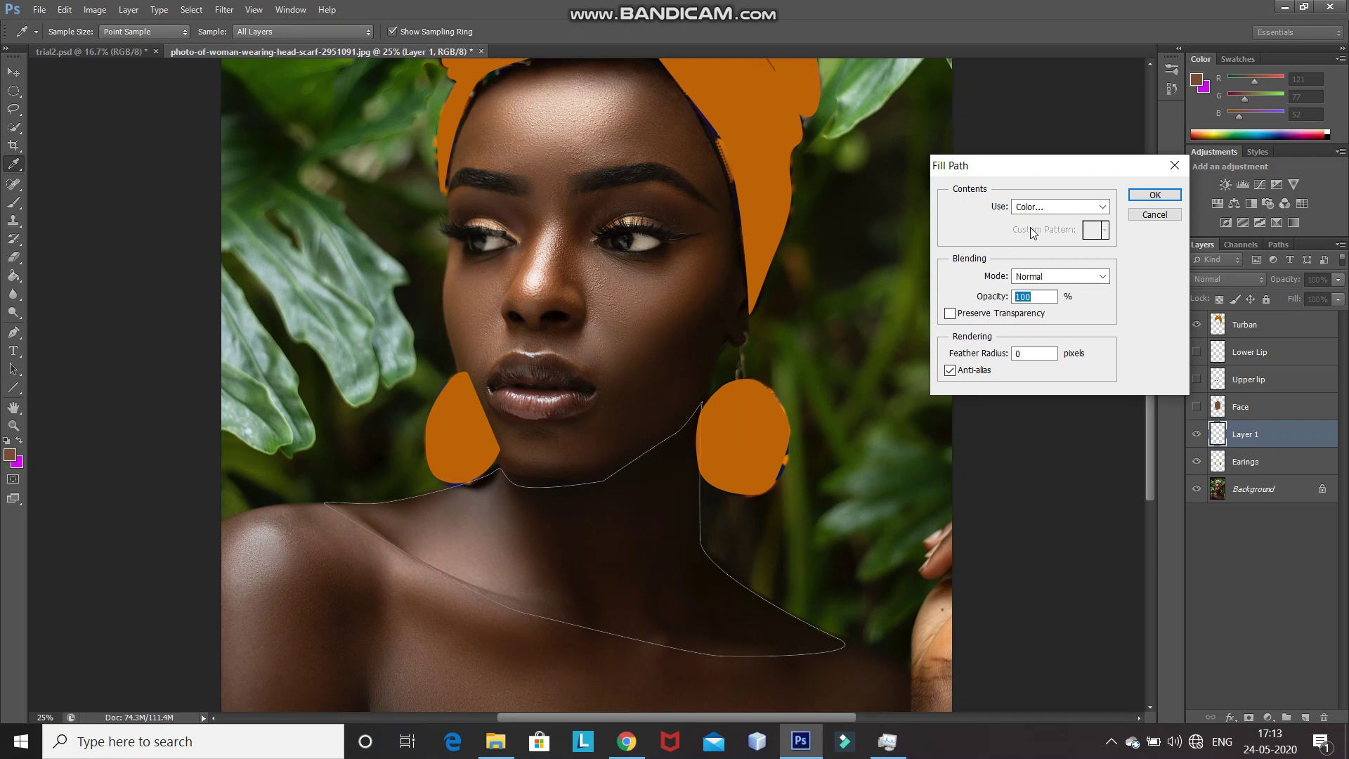
left_click(1041, 206)
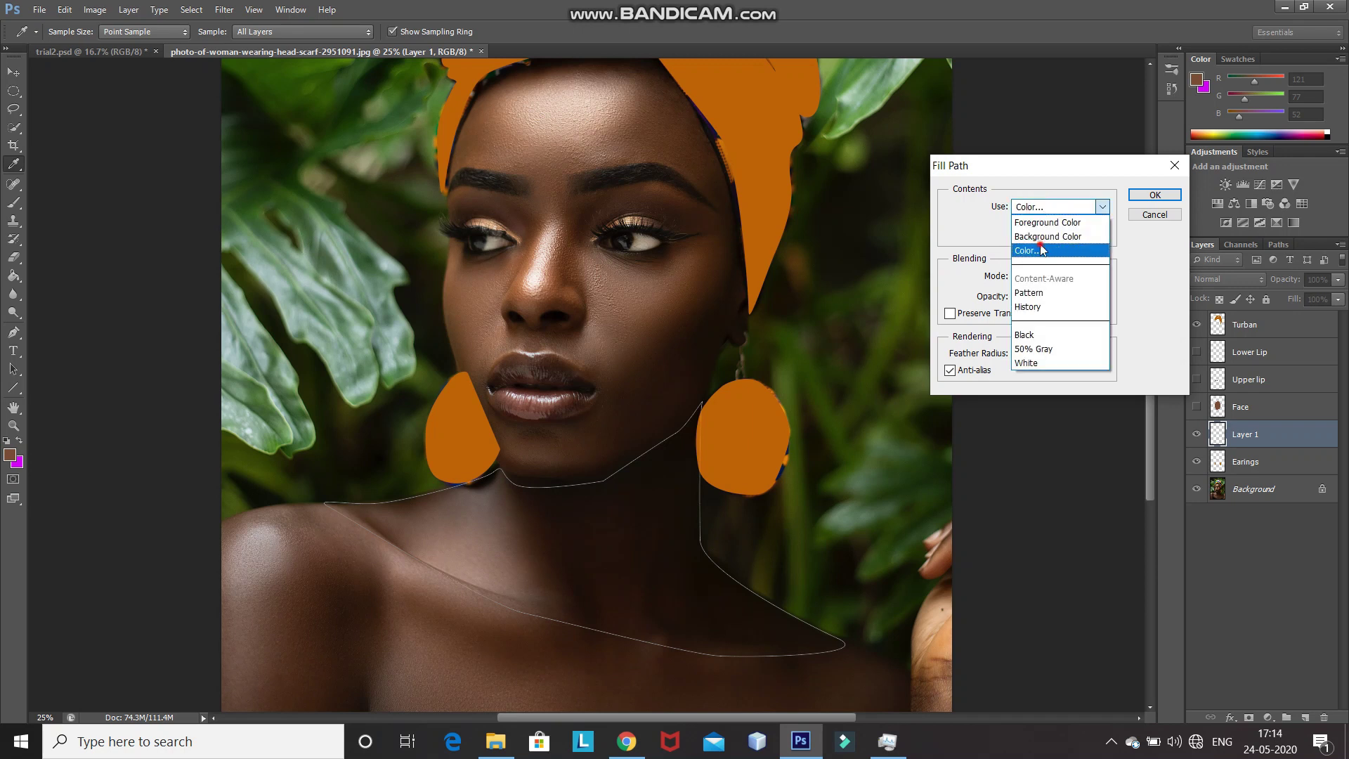
left_click(1043, 250)
double_click(1070, 388)
type("bc63")
key("BackSpace")
key("BackSpace")
key("BackSpace")
key("BackSpace")
type("794d34")
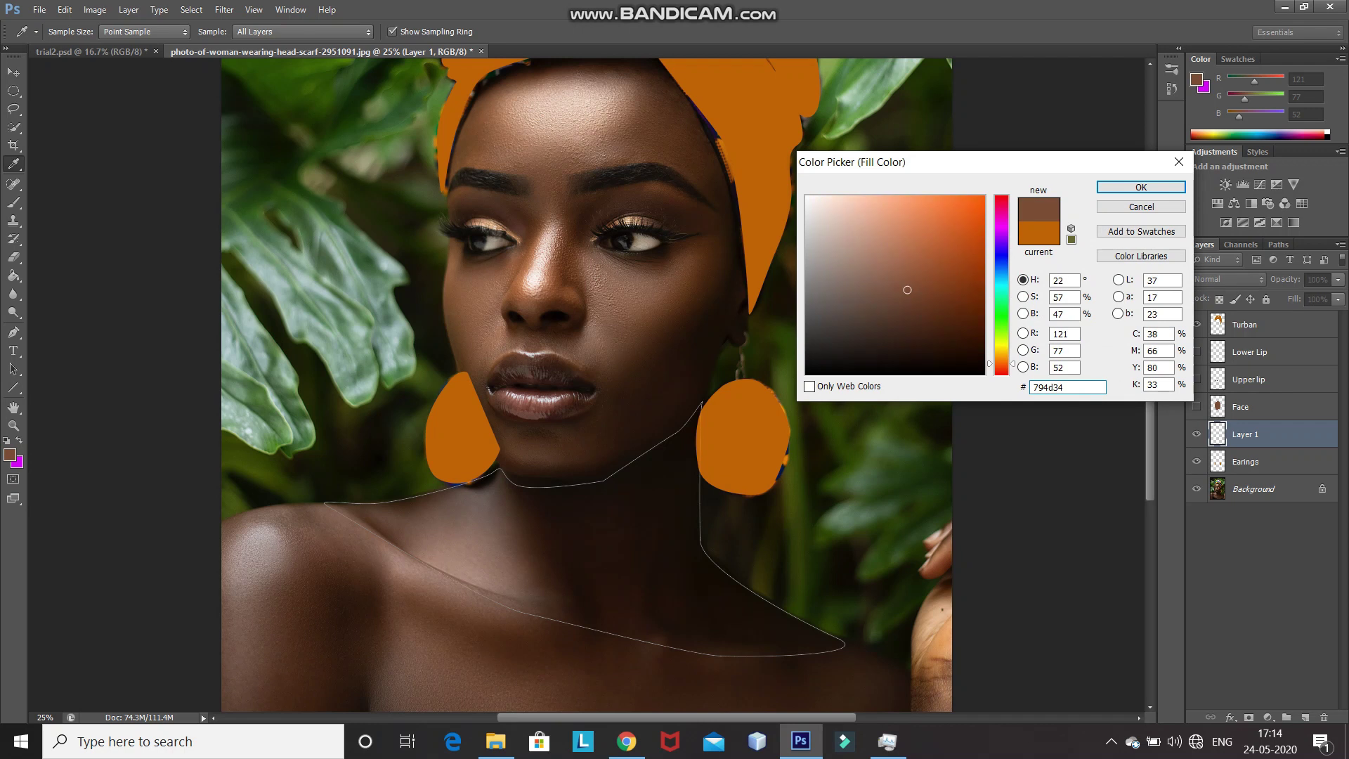
key("Return")
key("Return")
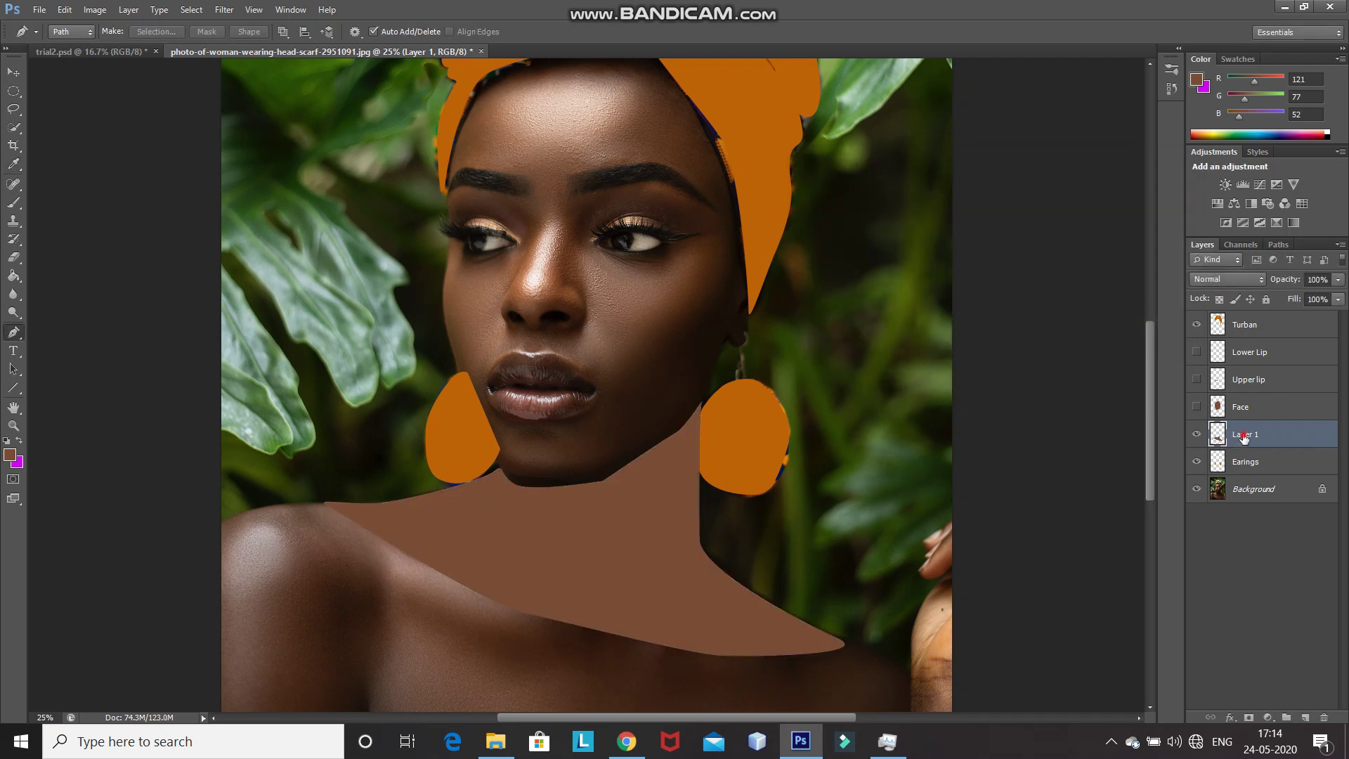
Step: Rename the neck fill's layer as Neck and move it below the Earings layer
double_click(1244, 436)
type("Neck")
key("Return")
left_click_drag(1245, 436, 1241, 477)
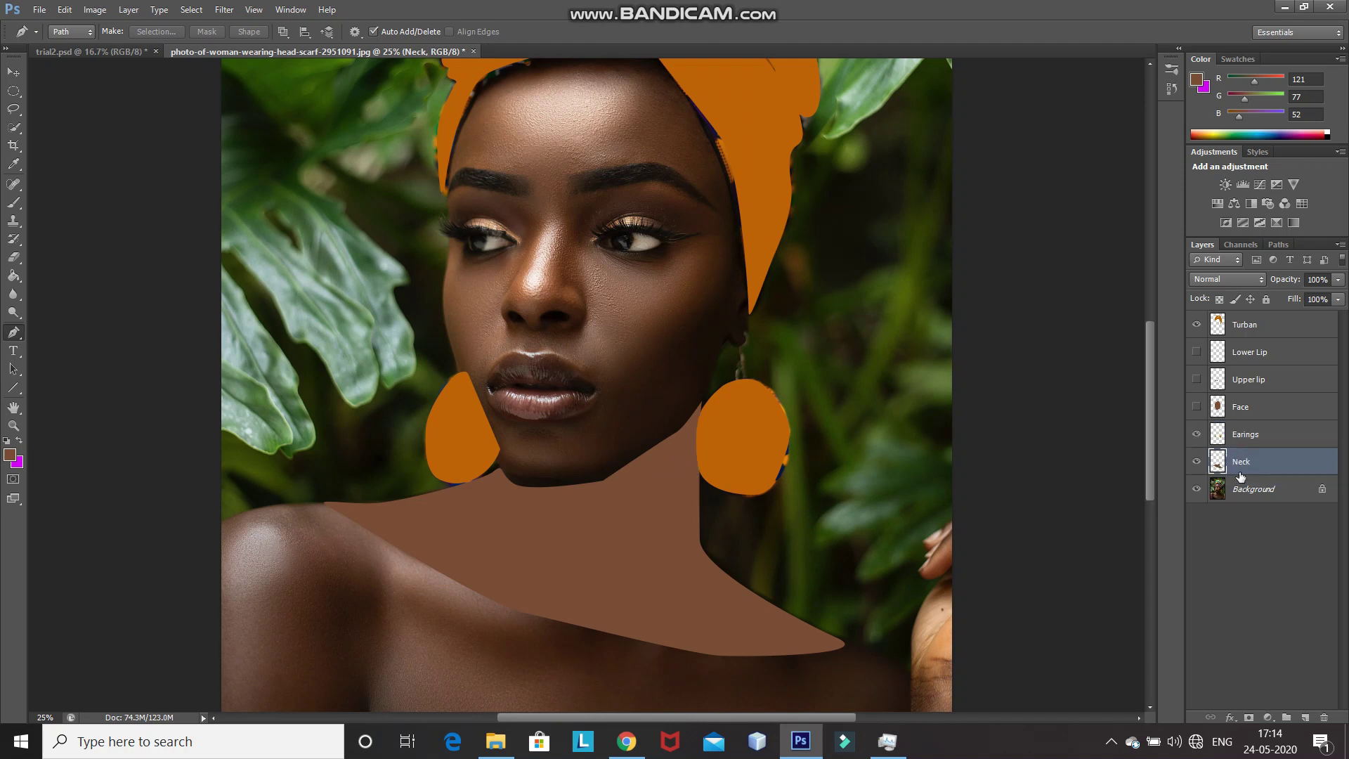
Step: Add a new layer above Neck and name it Ear
scroll(822, 465, "up", 3)
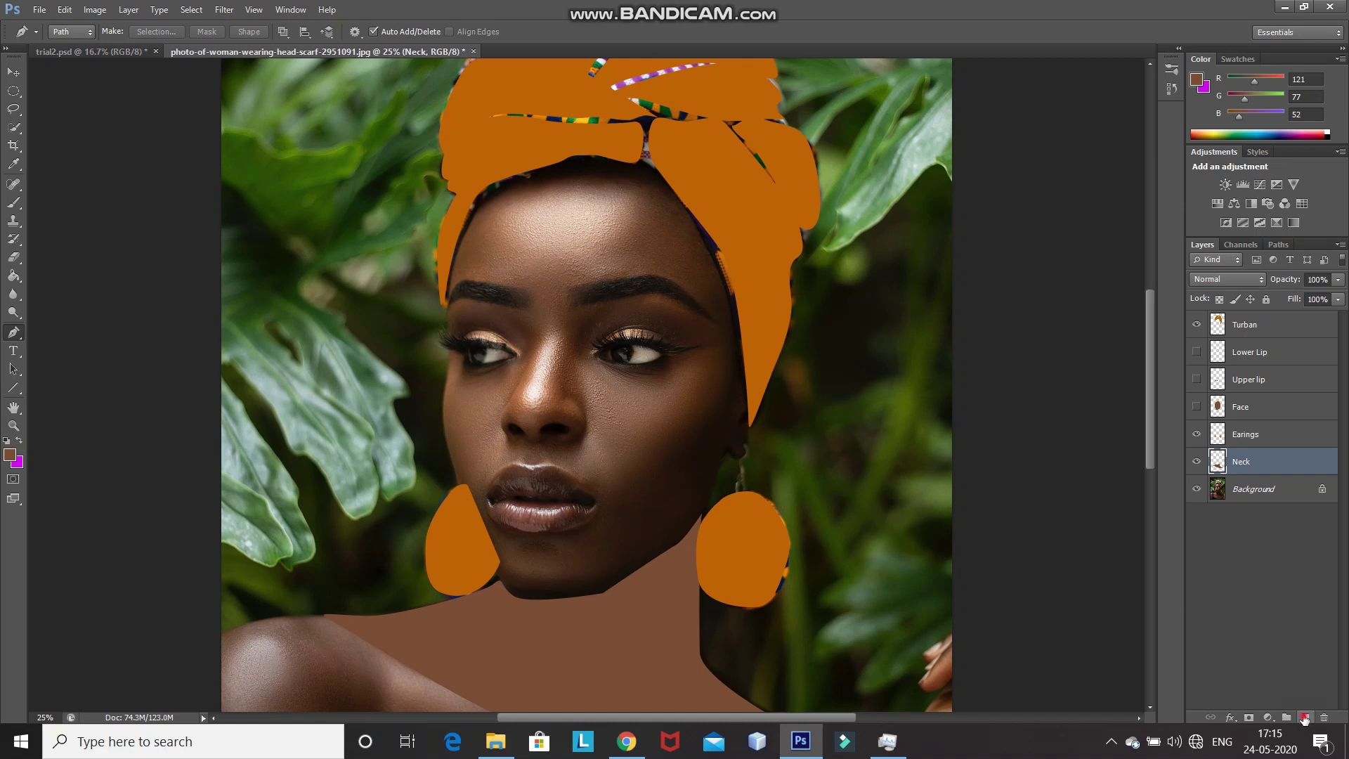
left_click(1304, 716)
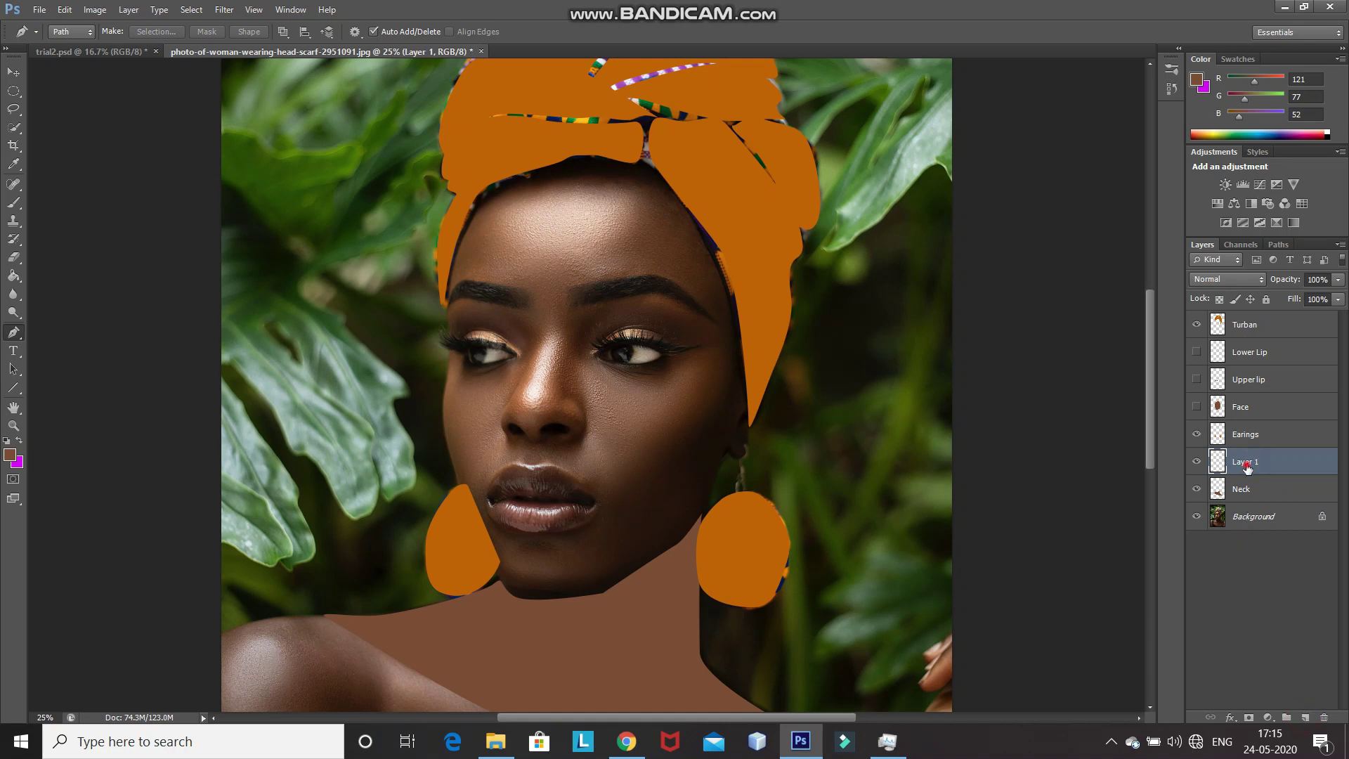
double_click(1247, 461)
key("BackSpace")
type("Ear")
key("Return")
Step: Trace a closed path around the earlobe beneath the turban's hanging end and fill it with the skin brown
key("ctrl+plus")
scroll(734, 441, "down", 2)
left_click(898, 345)
left_click(875, 439)
left_click(885, 457)
left_click(897, 344)
right_click(887, 398)
left_click(935, 486)
scroll(752, 473, "down", 4)
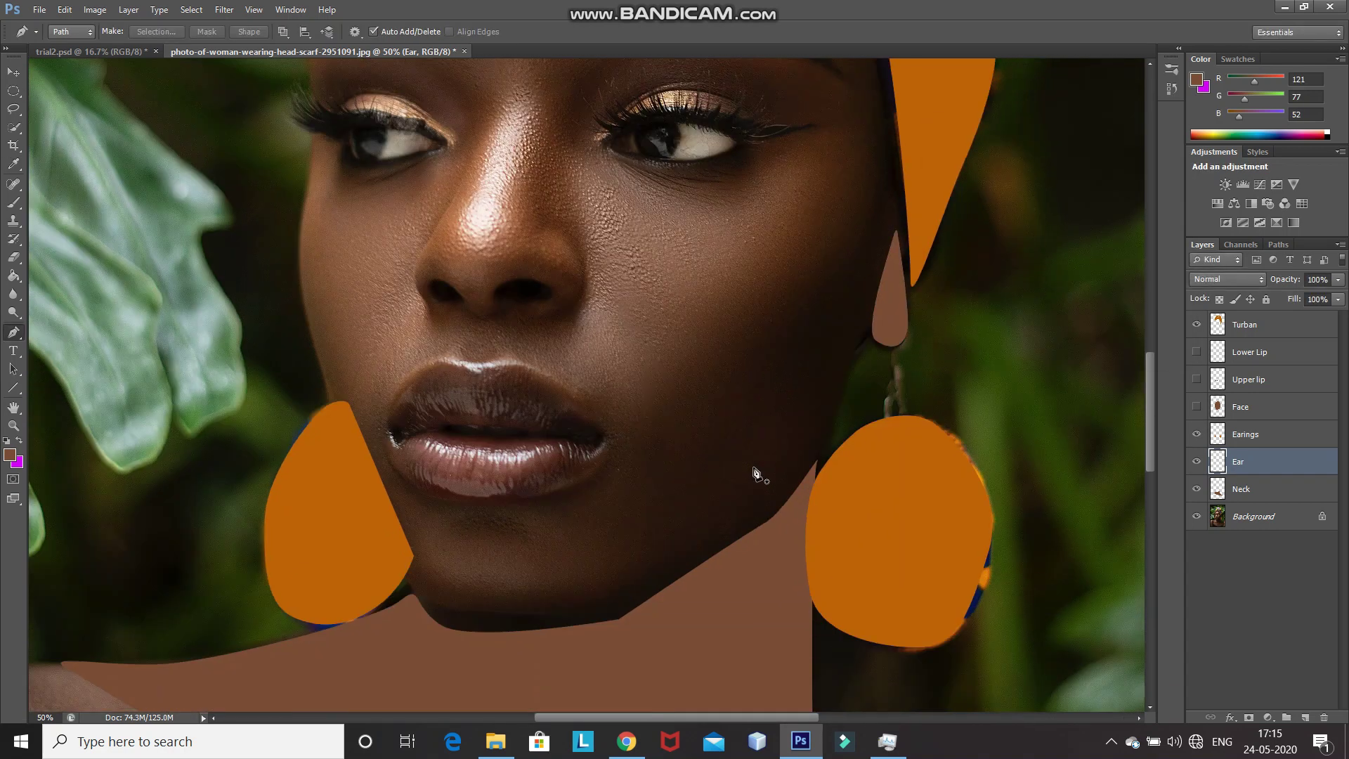
Step: Add a new layer above Ear and name it Silver
key("ctrl+minus")
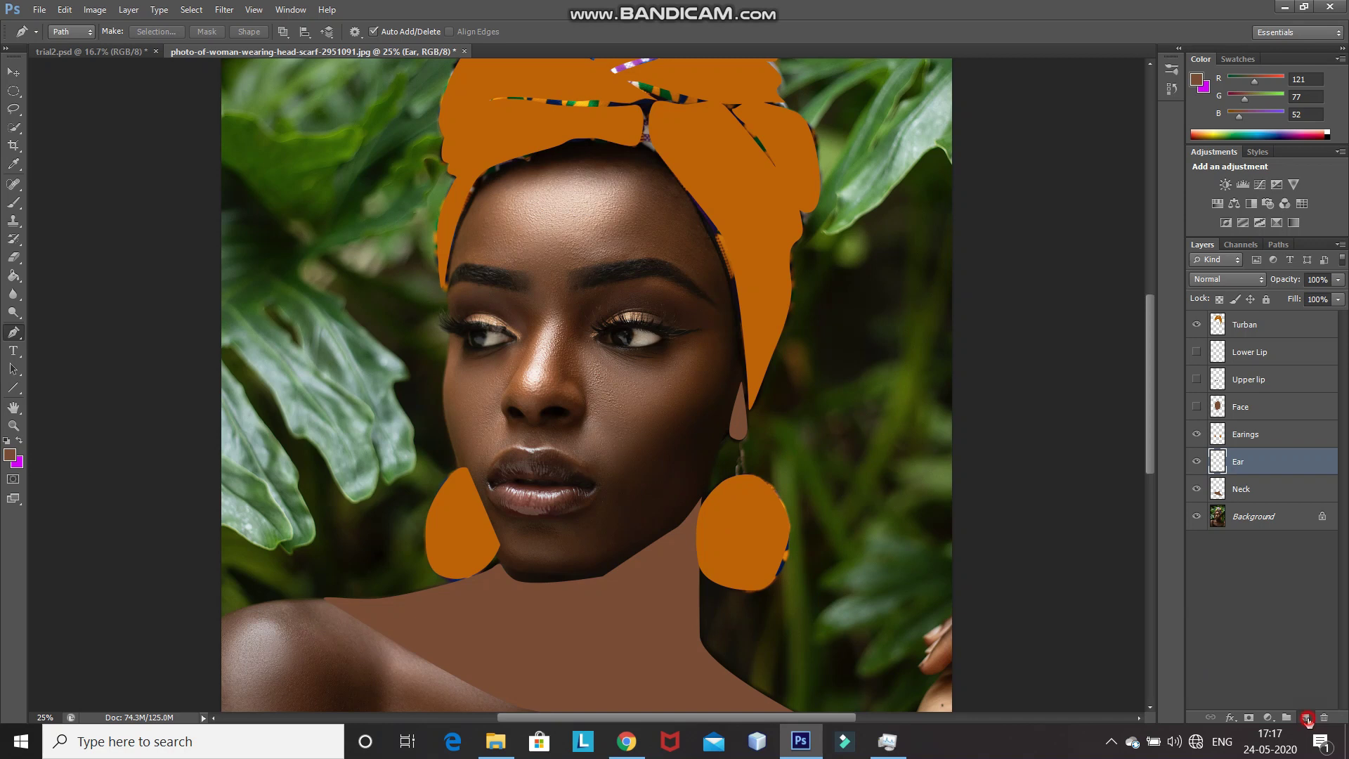
left_click(1305, 718)
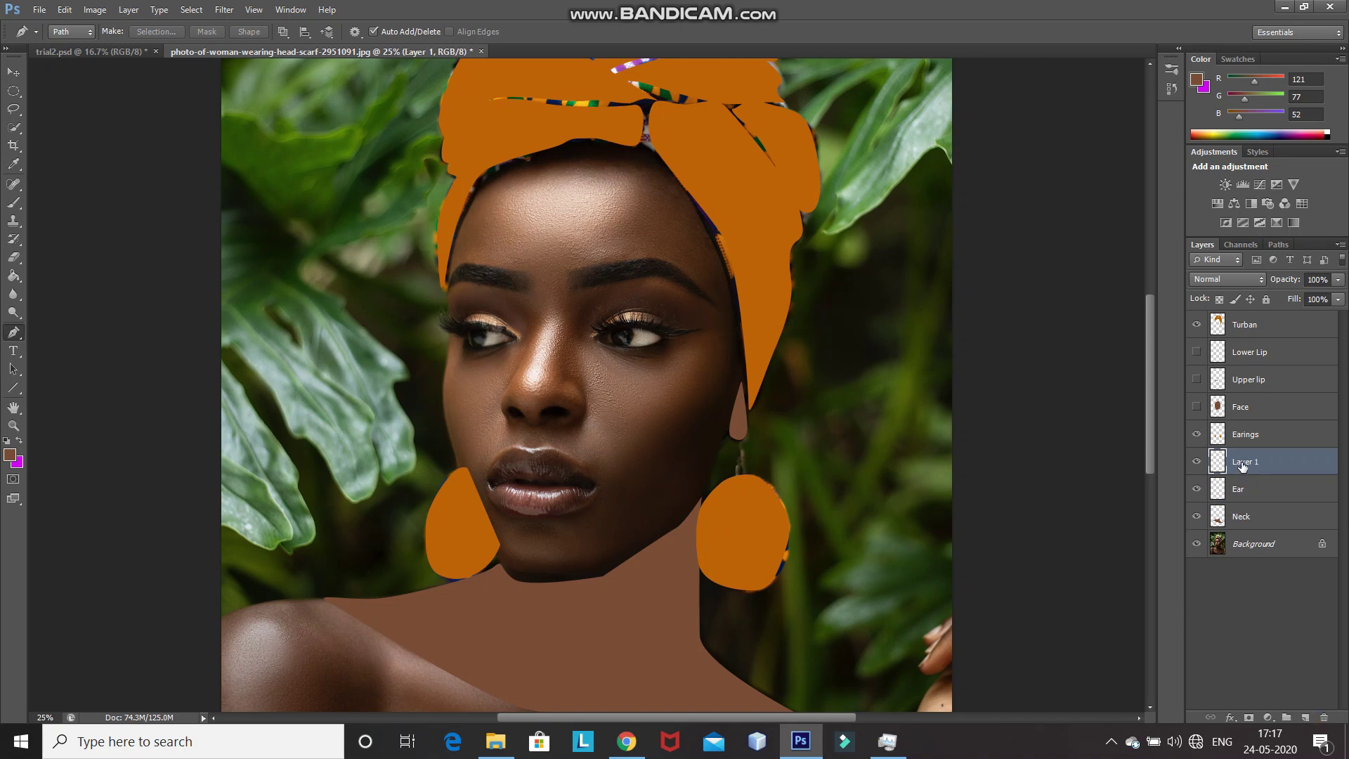
double_click(1244, 460)
type("Silver")
key("Return")
Step: Trace a closed path around the small metal hook between the ear and the round earring, and fill it with a light silver colour
left_click(740, 441)
left_click(740, 450)
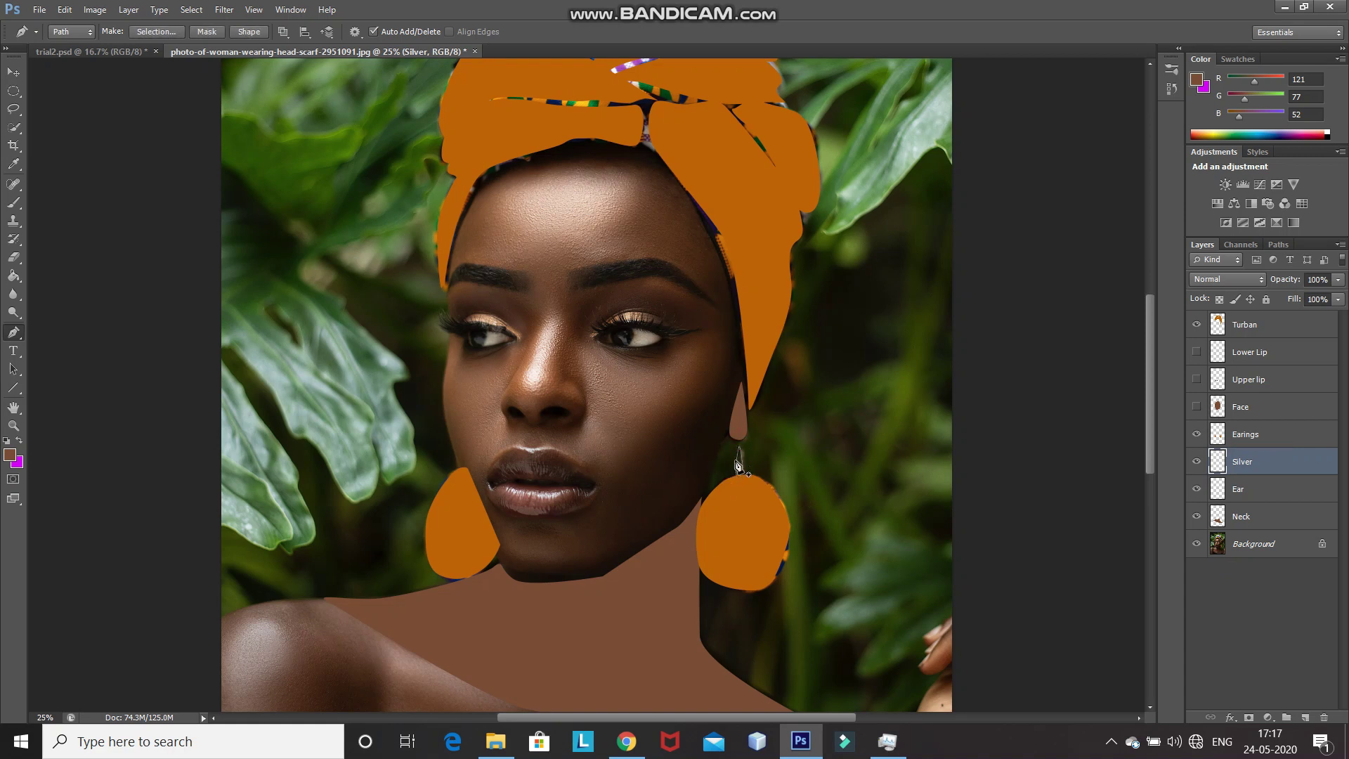
right_click(740, 466)
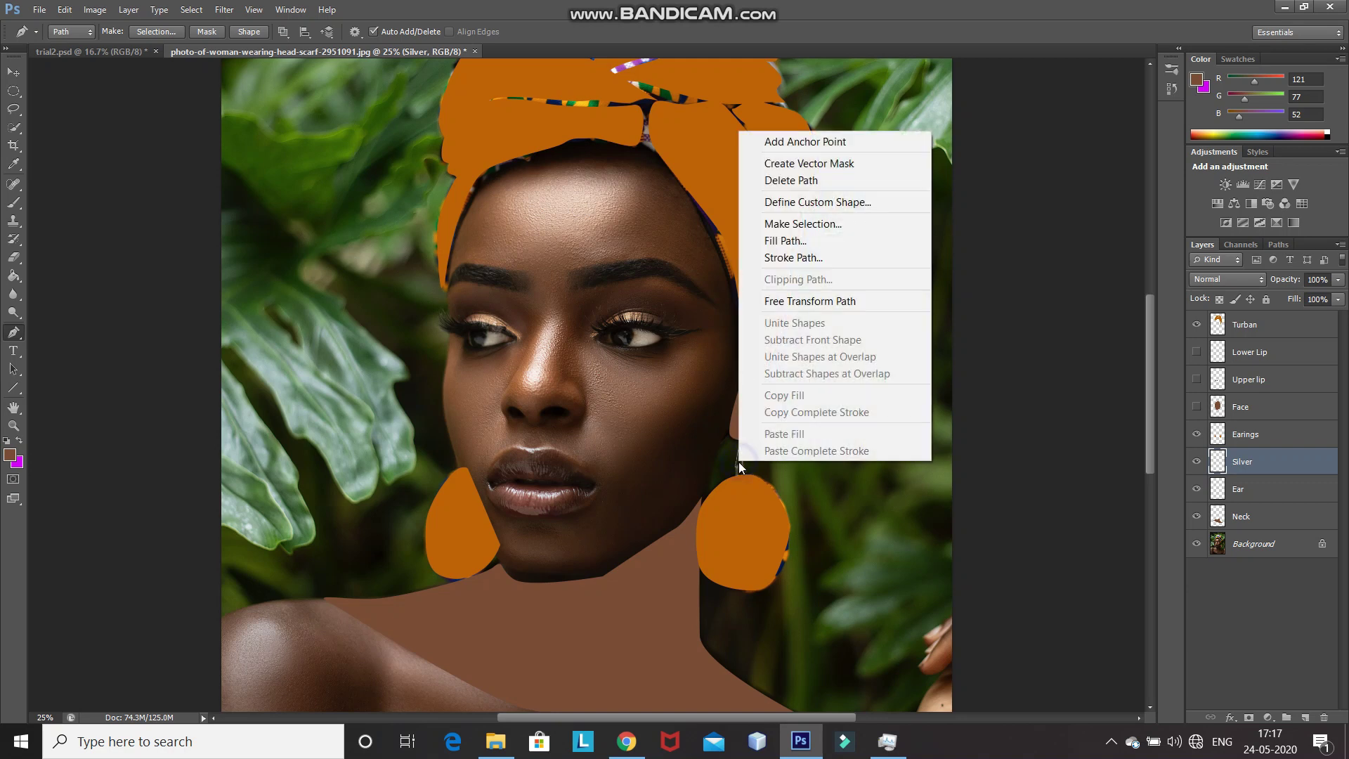
left_click(758, 243)
left_click(1025, 206)
left_click(1027, 250)
left_click(832, 241)
left_click(1140, 195)
left_click(1139, 194)
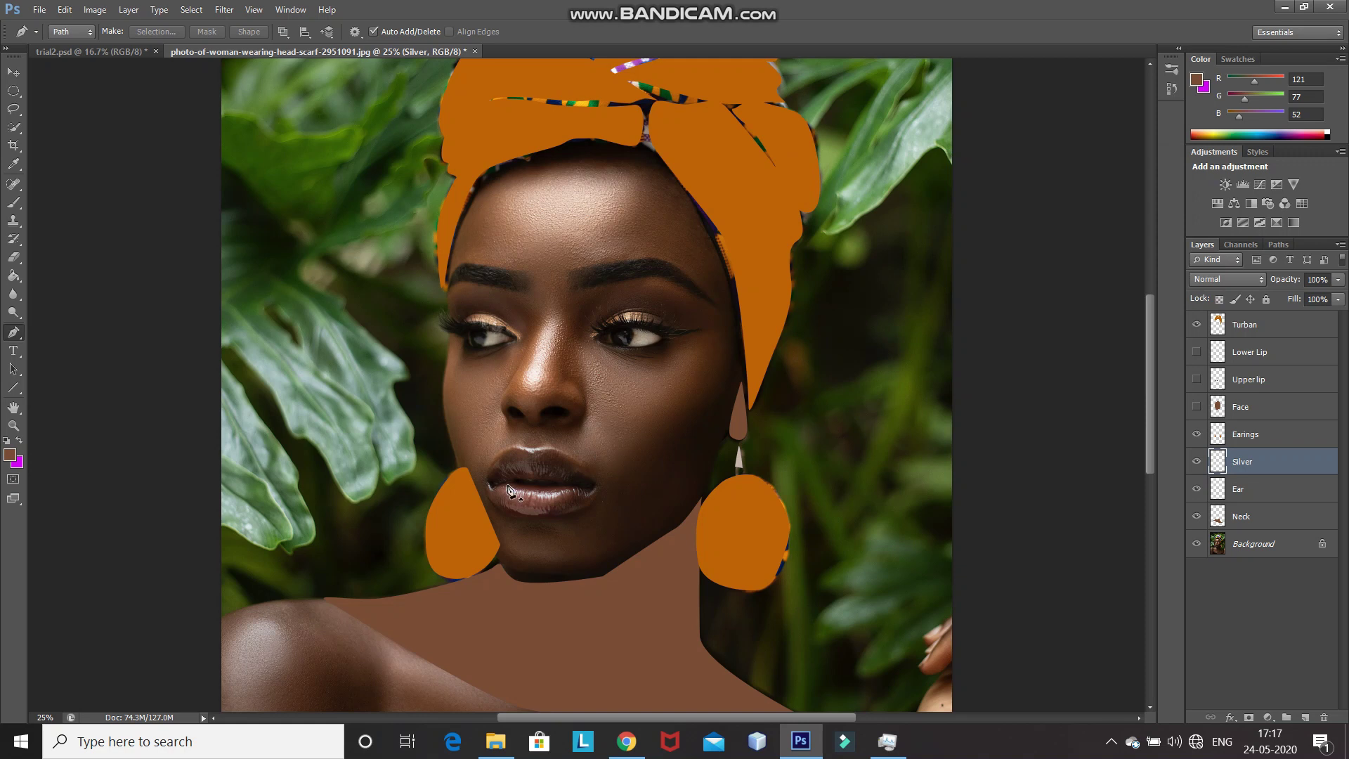
Step: Turn the visibility of the Face, Upper lip and Lower Lip layers back on
key("ctrl+minus")
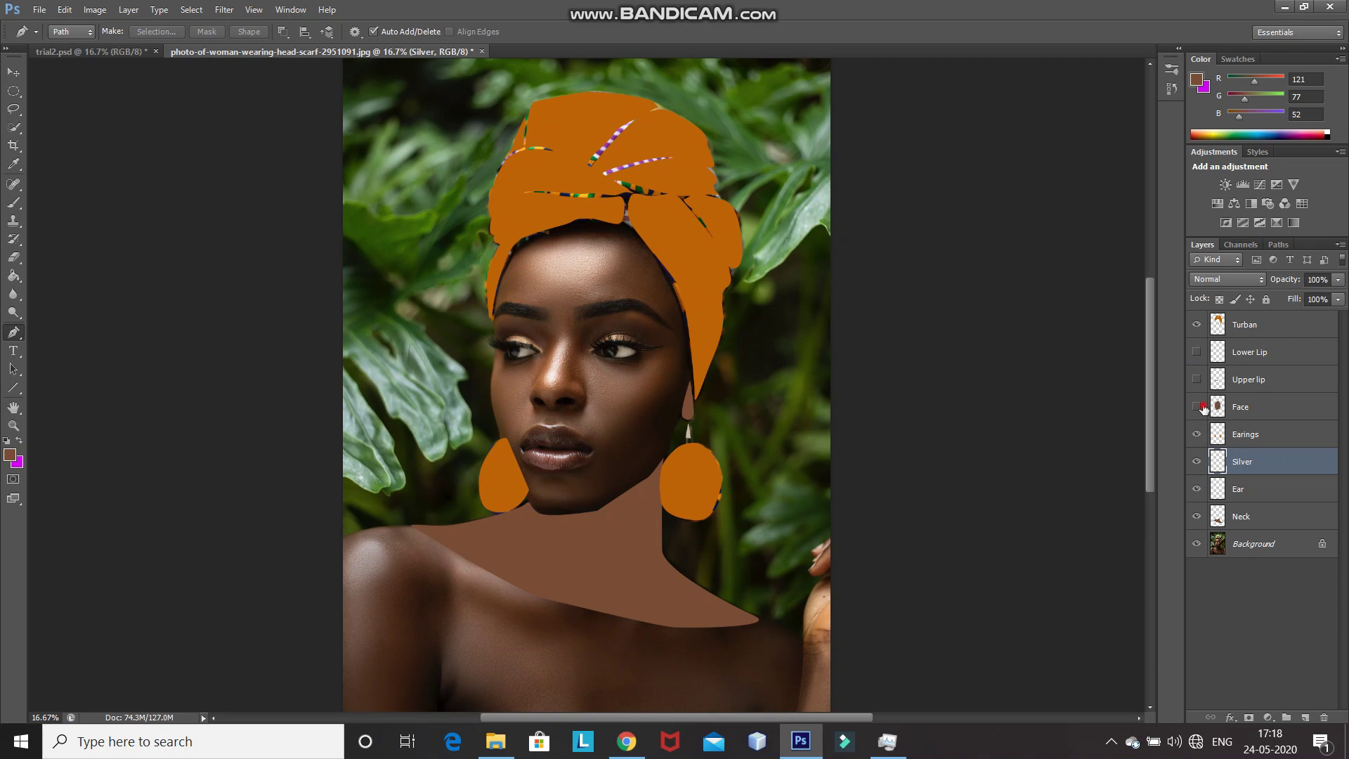
left_click(1198, 406)
left_click(1196, 379)
left_click(1197, 352)
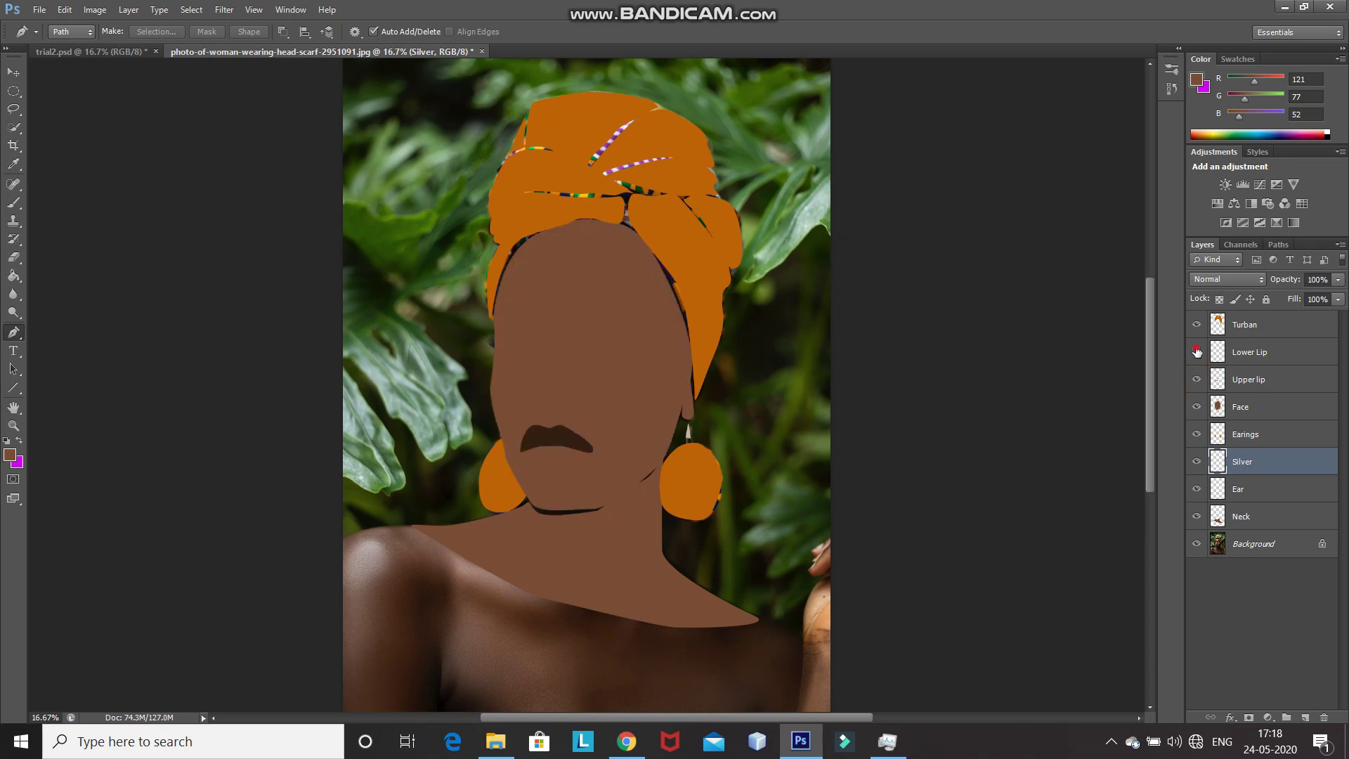
Step: Group the Upper lip and Lower Lip layers and add a new layer clipped to that group
key("ctrl+plus")
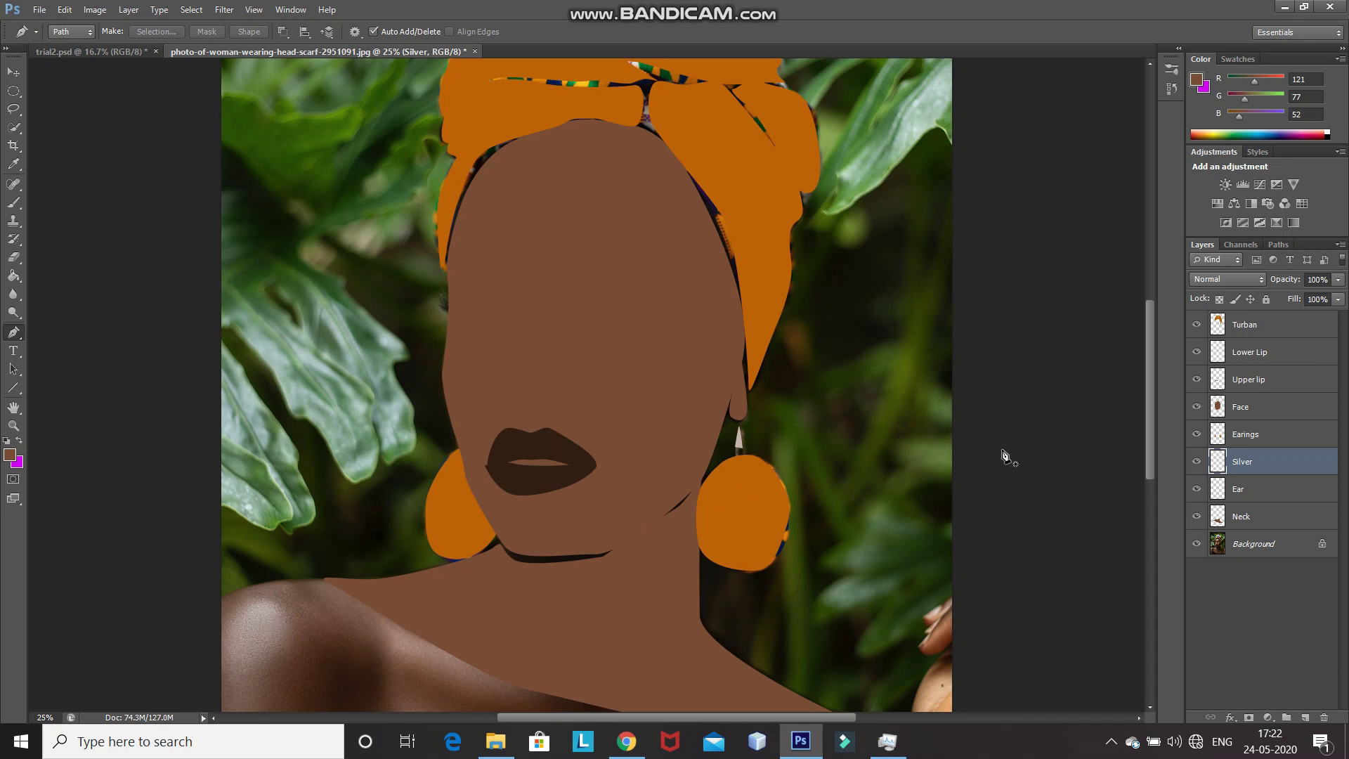
left_click(1264, 383)
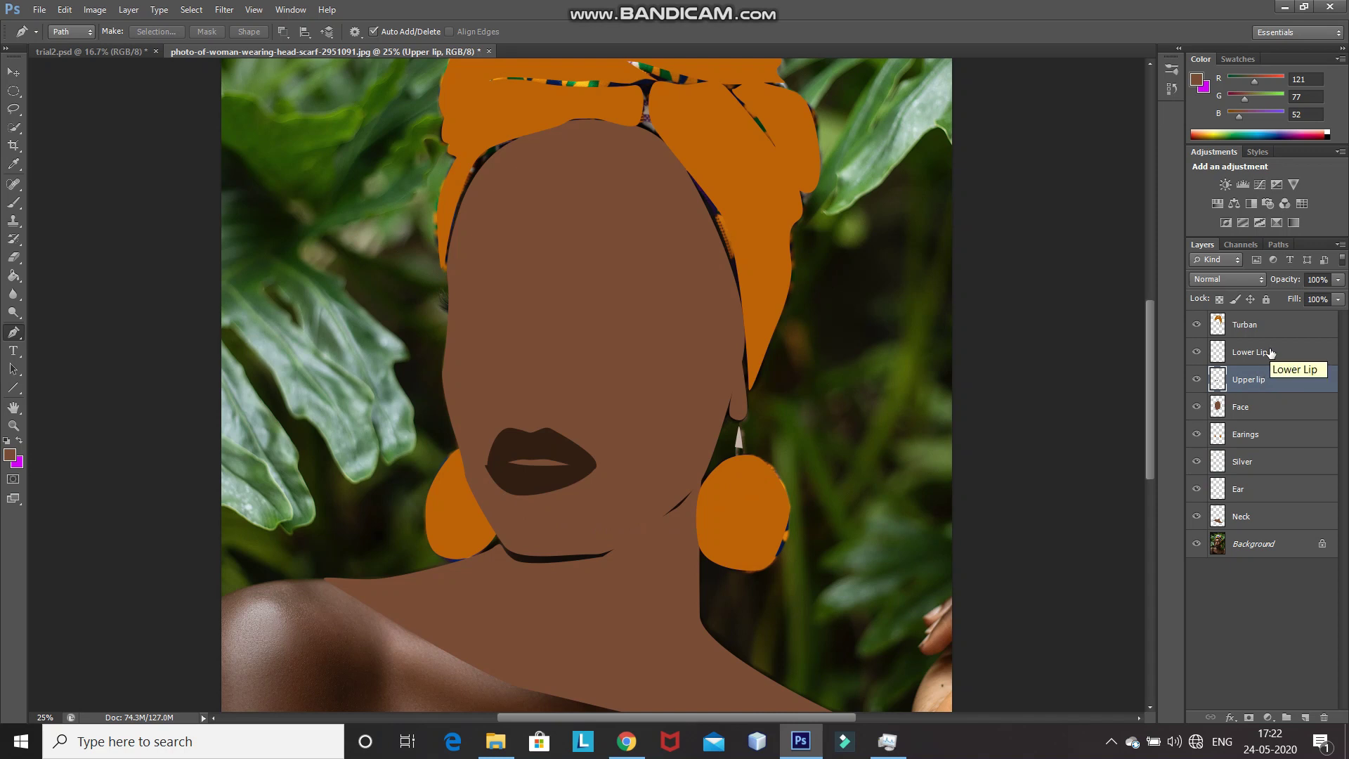
left_click(1270, 353, "shift")
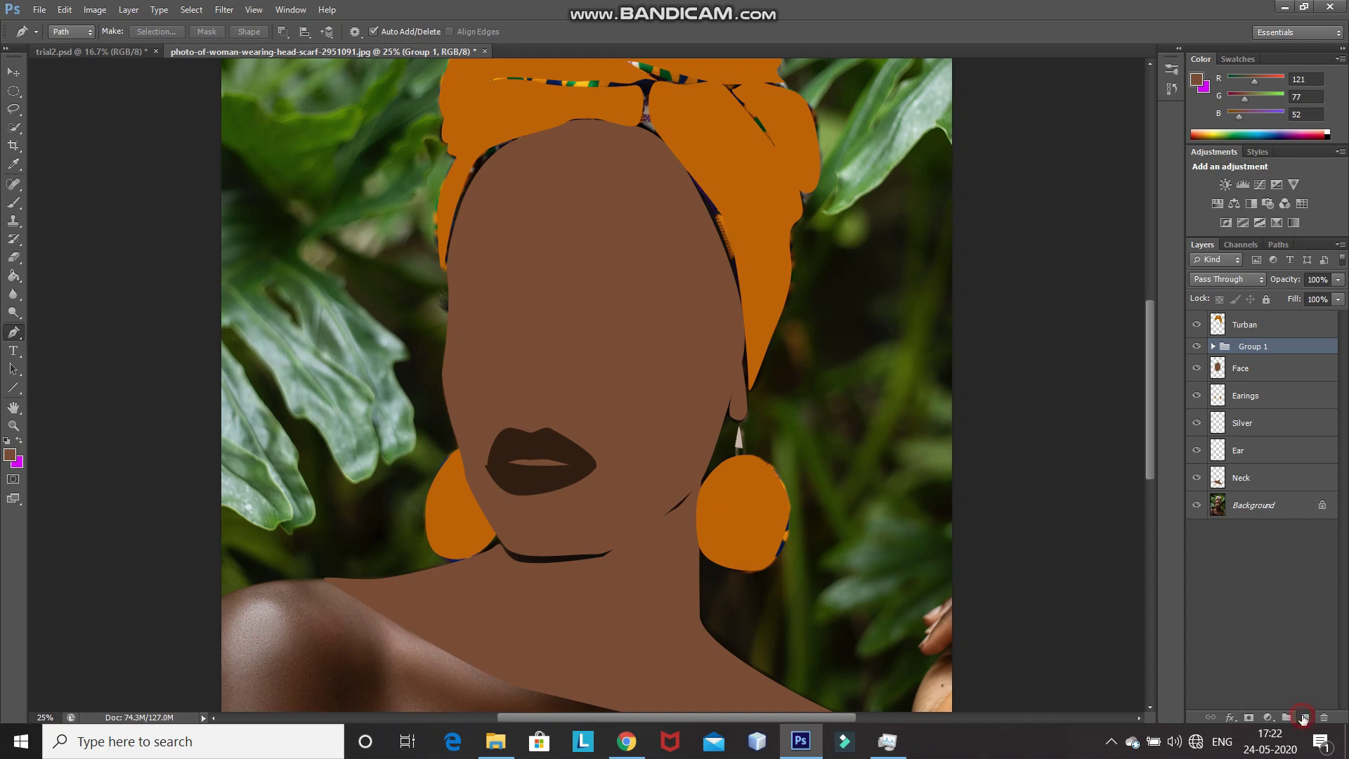
left_click(1304, 716)
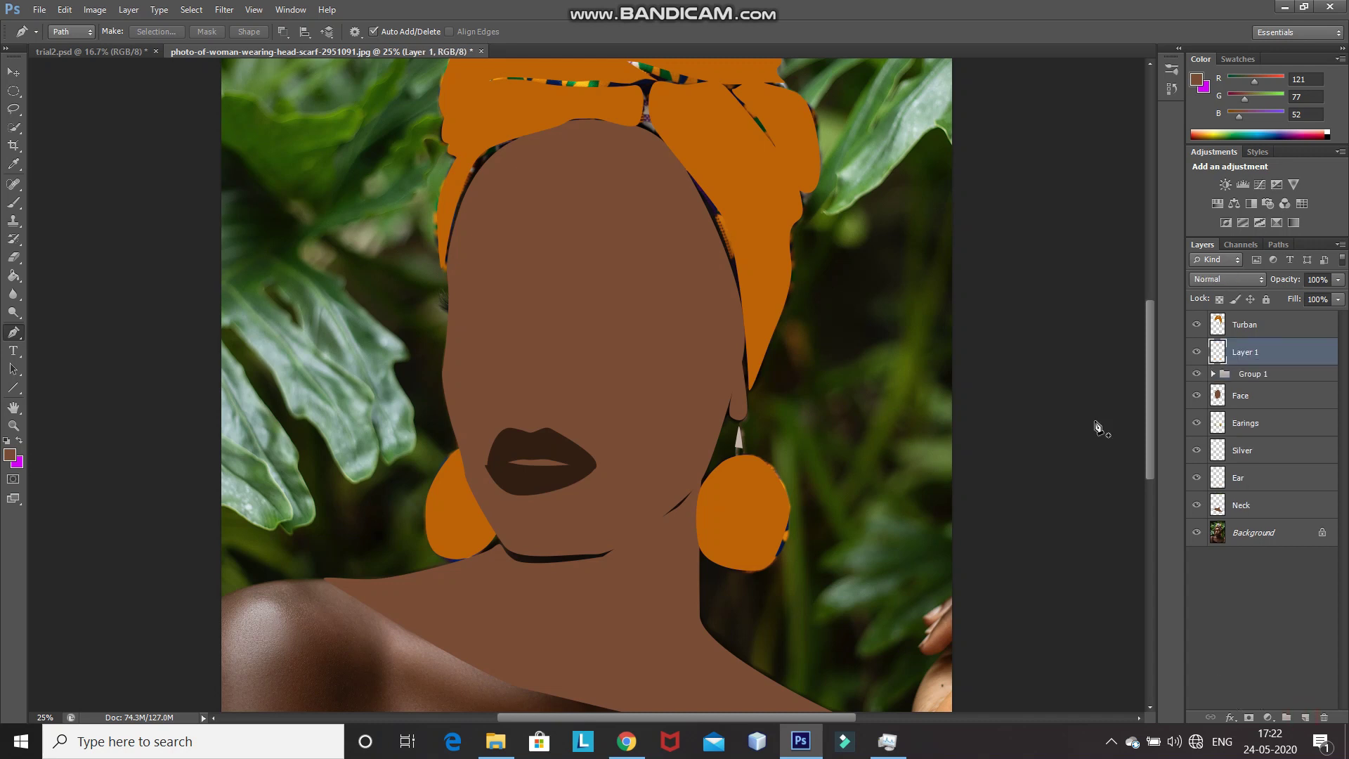
right_click(1292, 355)
left_click(1204, 387)
Step: Trace thin closed shadow paths at both corners of the mouth, fill them with black and dismiss the paths
key("ctrl+plus")
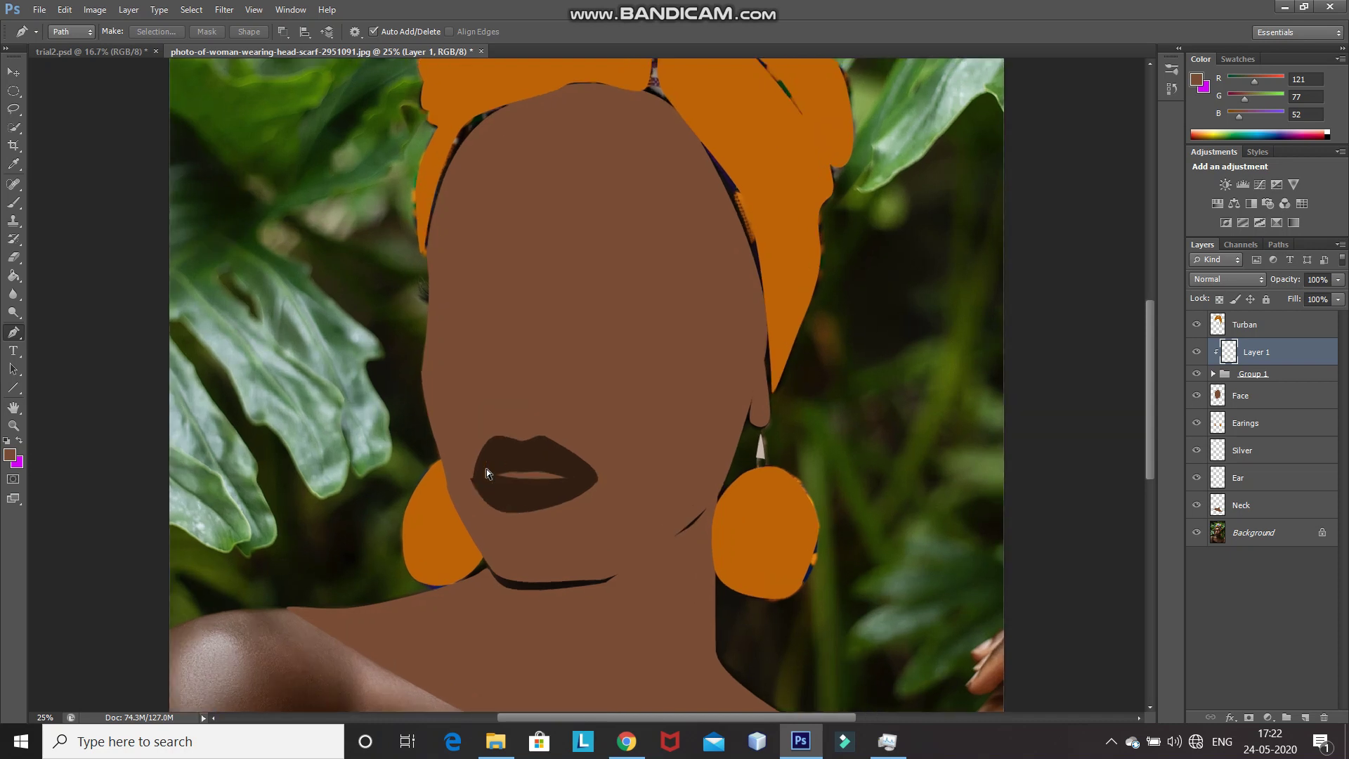
left_click(453, 494)
left_click_drag(596, 496, 558, 497)
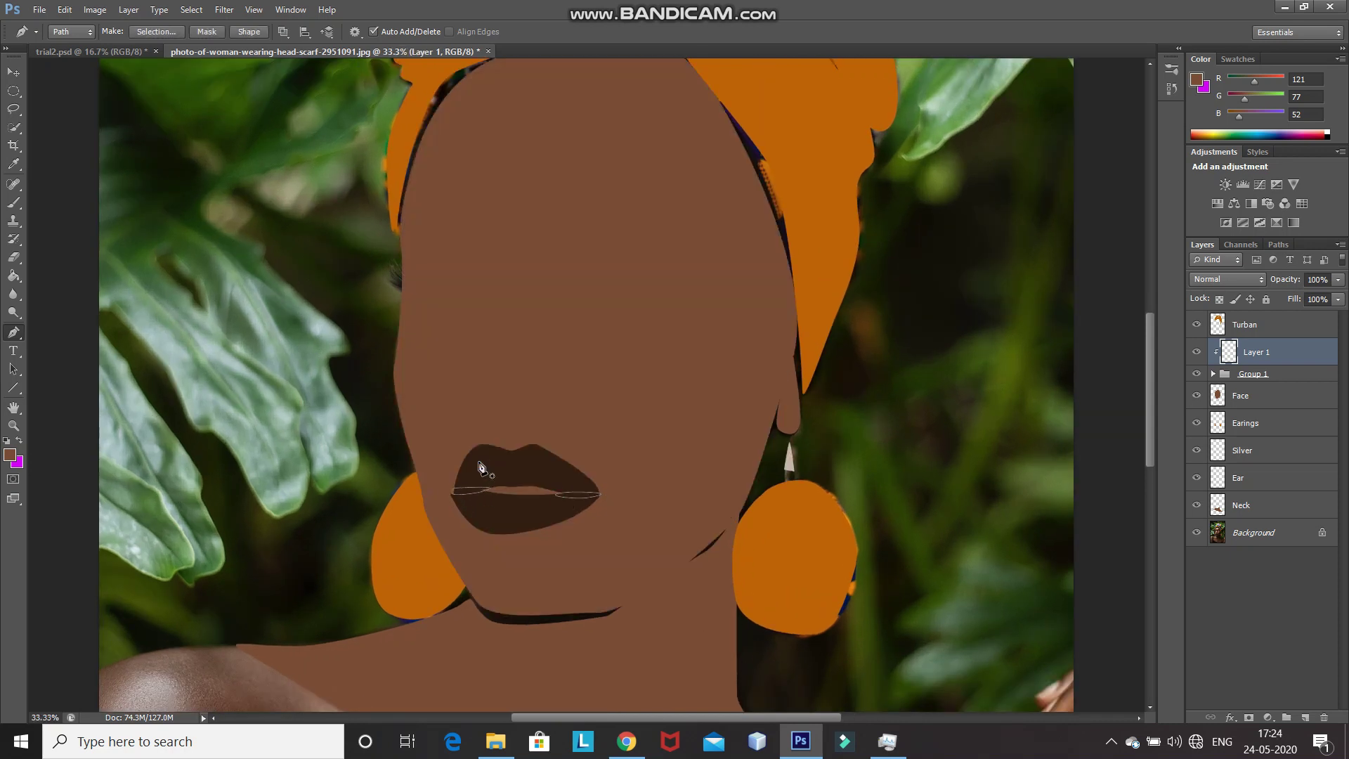
right_click(570, 501)
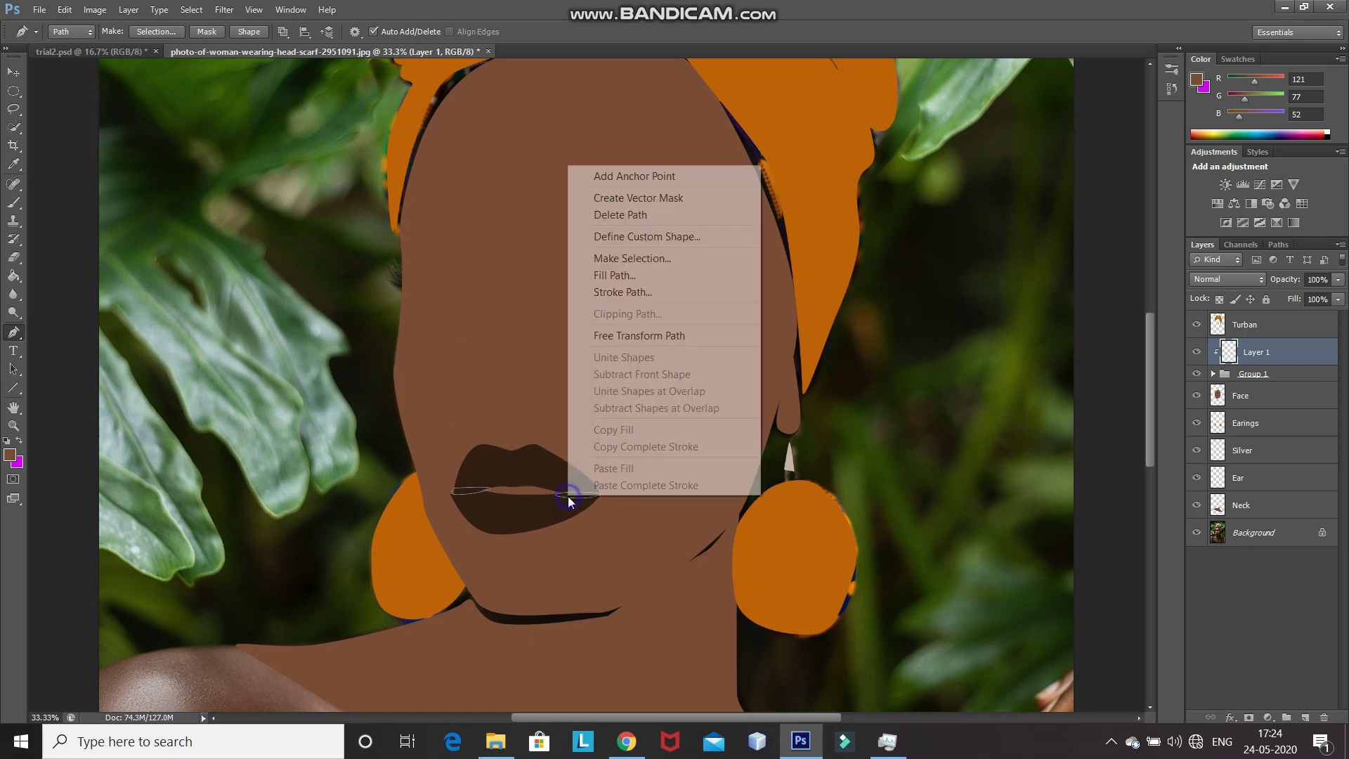
left_click(593, 275)
left_click(1056, 213)
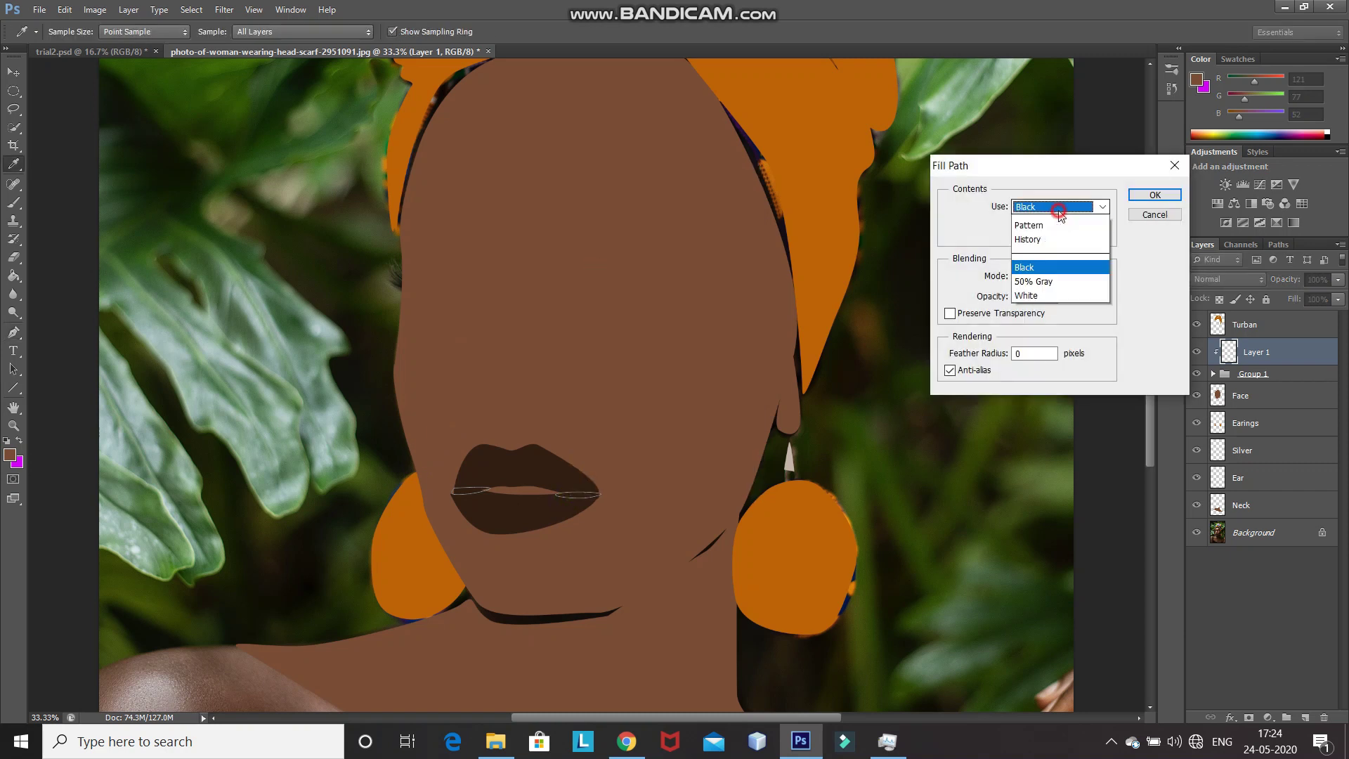
left_click(1027, 335)
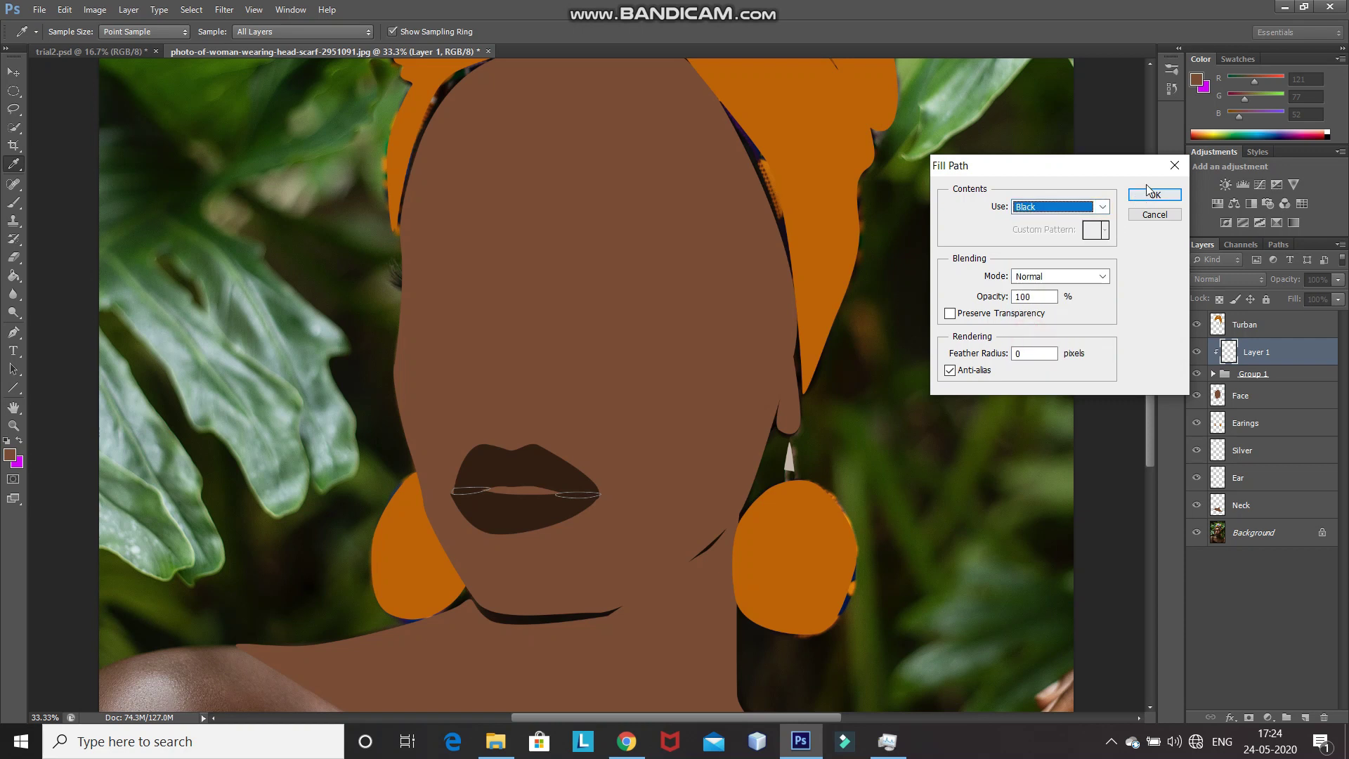
left_click(1155, 195)
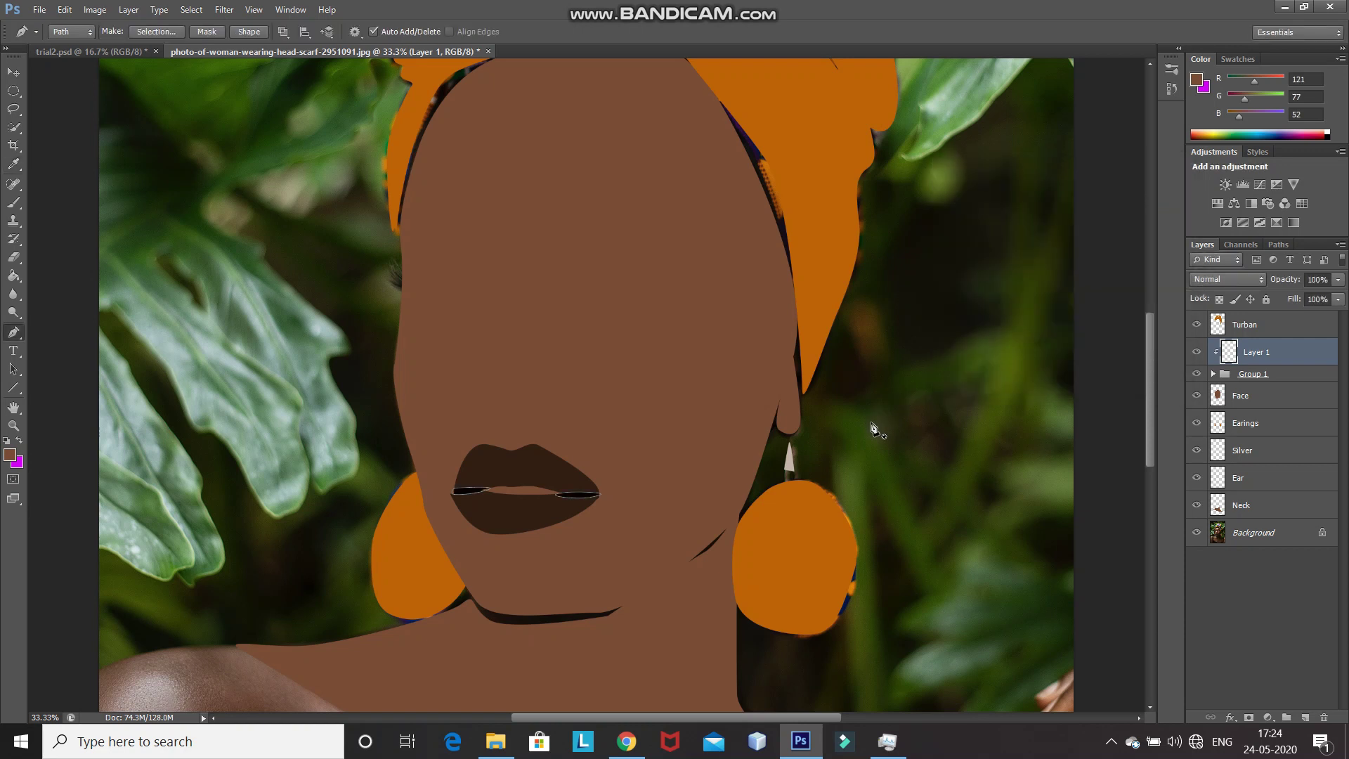
key("Return")
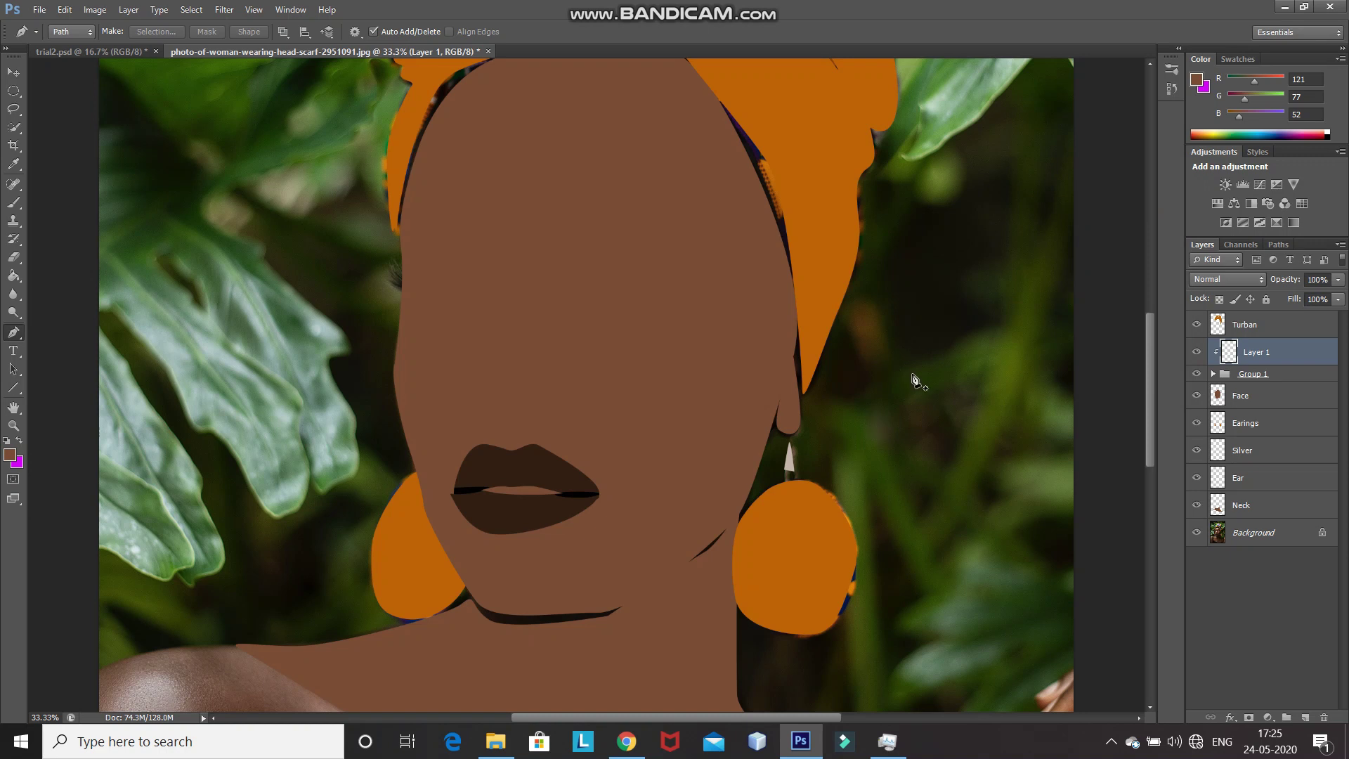
Step: Set the lip shadow layer's blend mode to Soft Light and its opacity to 60%
left_click(1236, 282)
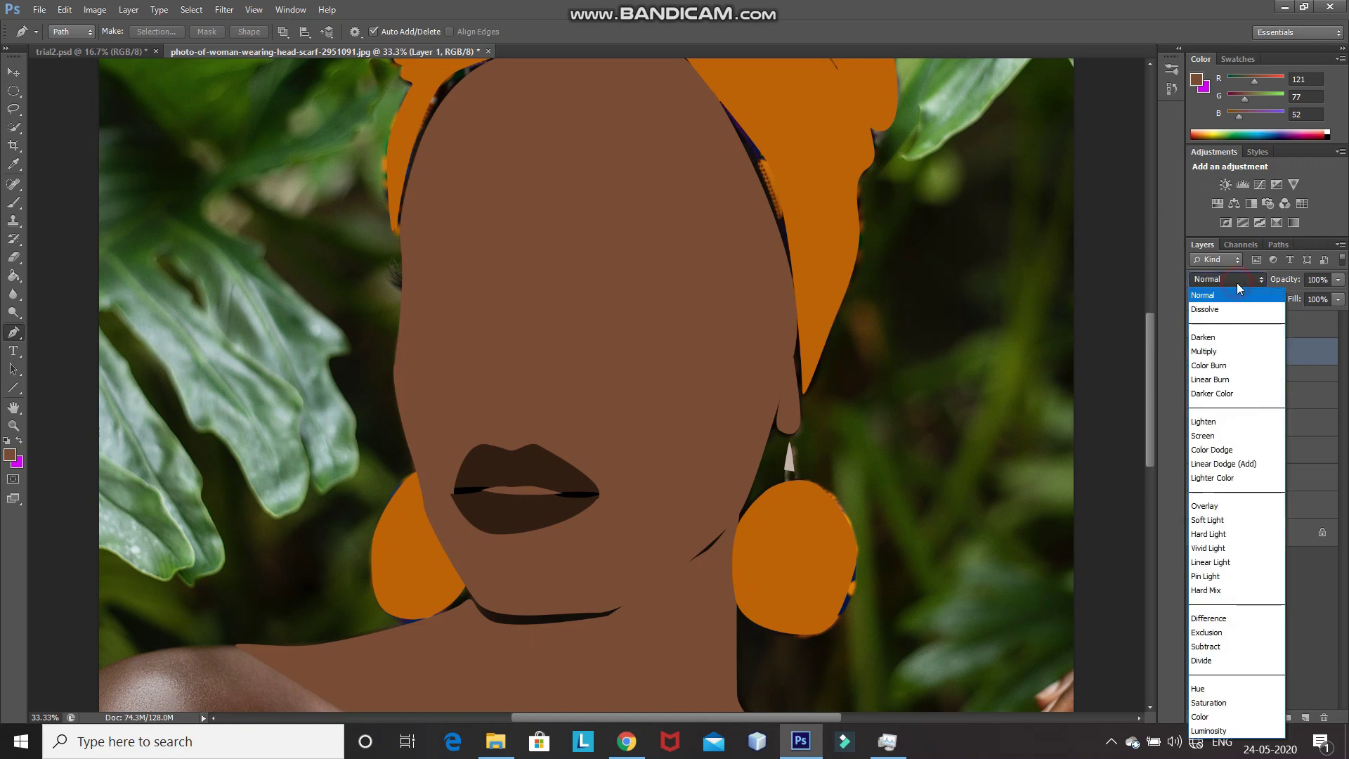
left_click(1205, 520)
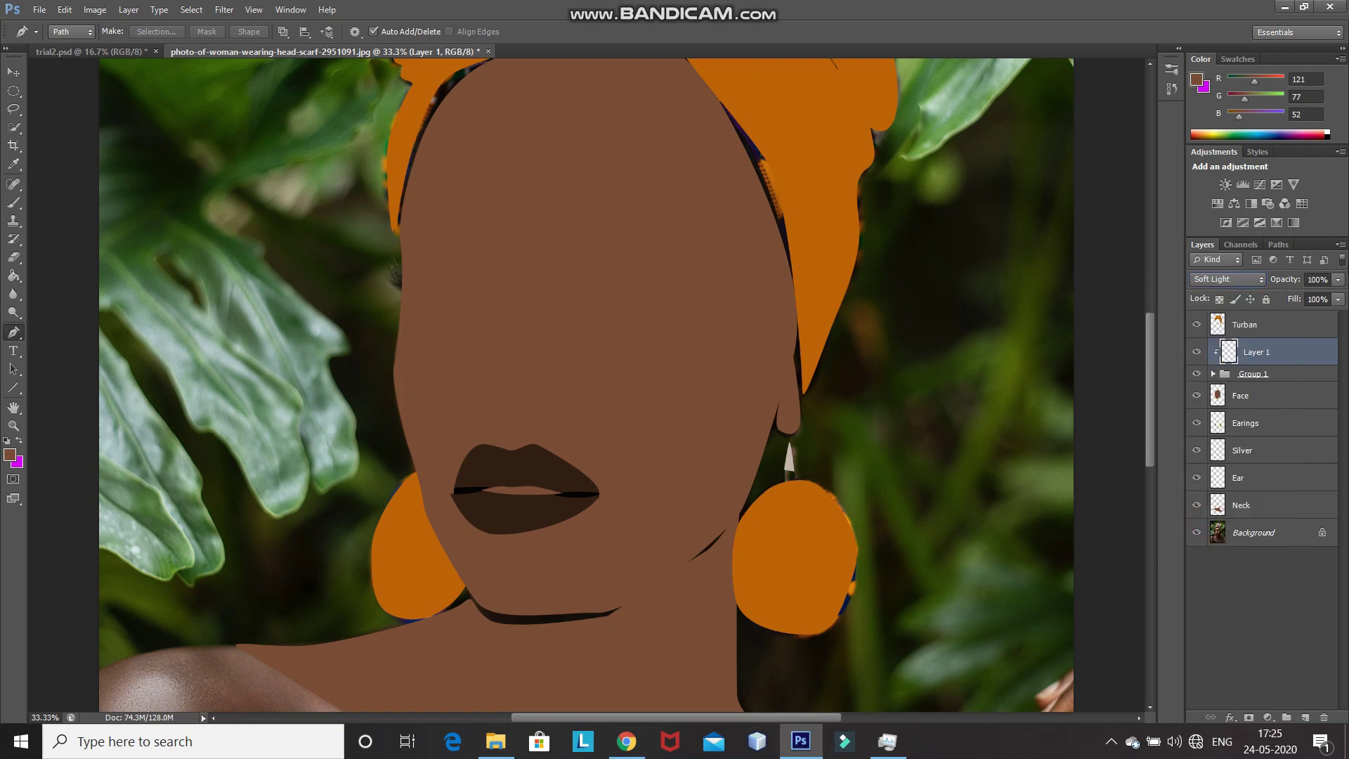
left_click(1313, 278)
key("BackSpace")
key("BackSpace")
type("0")
key("Return")
Step: Add a new layer above Neck and clip it to the Neck layer
key("ctrl+minus")
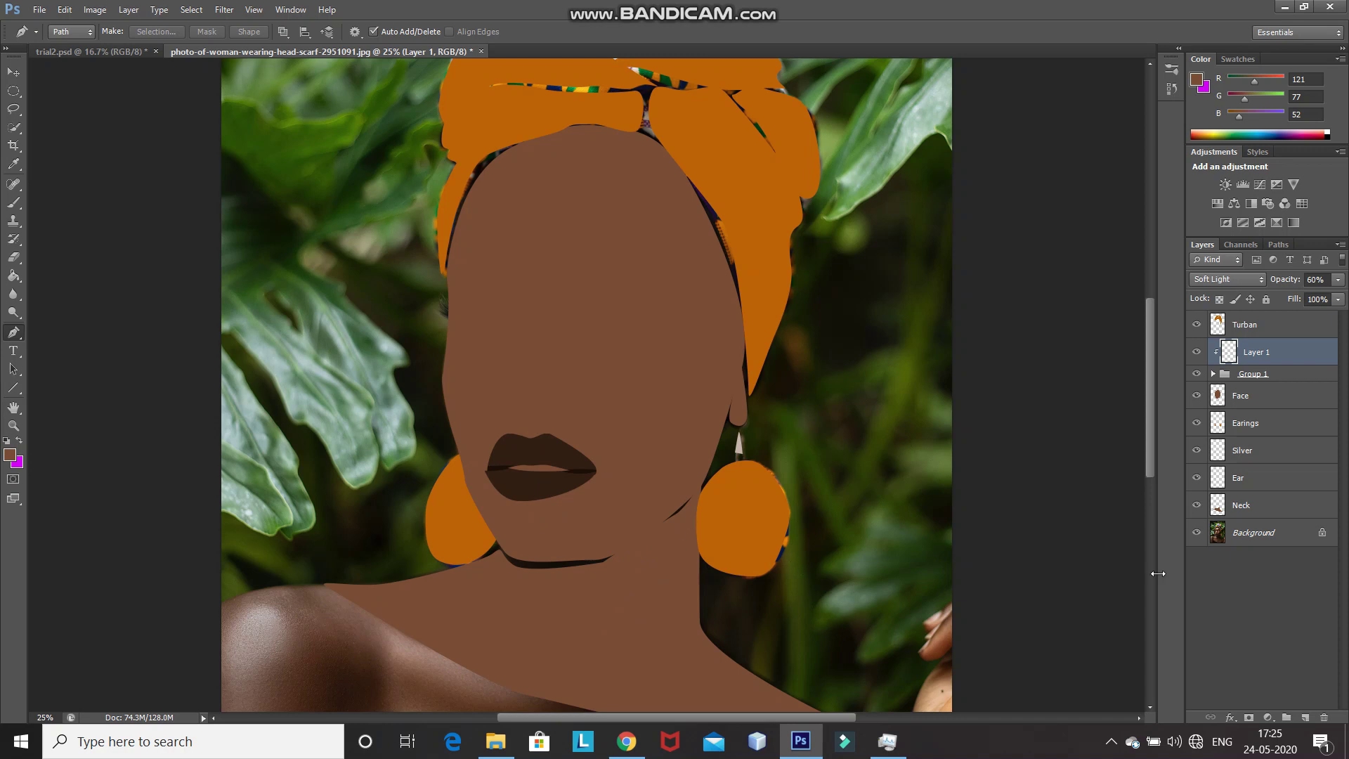
left_click(1257, 508)
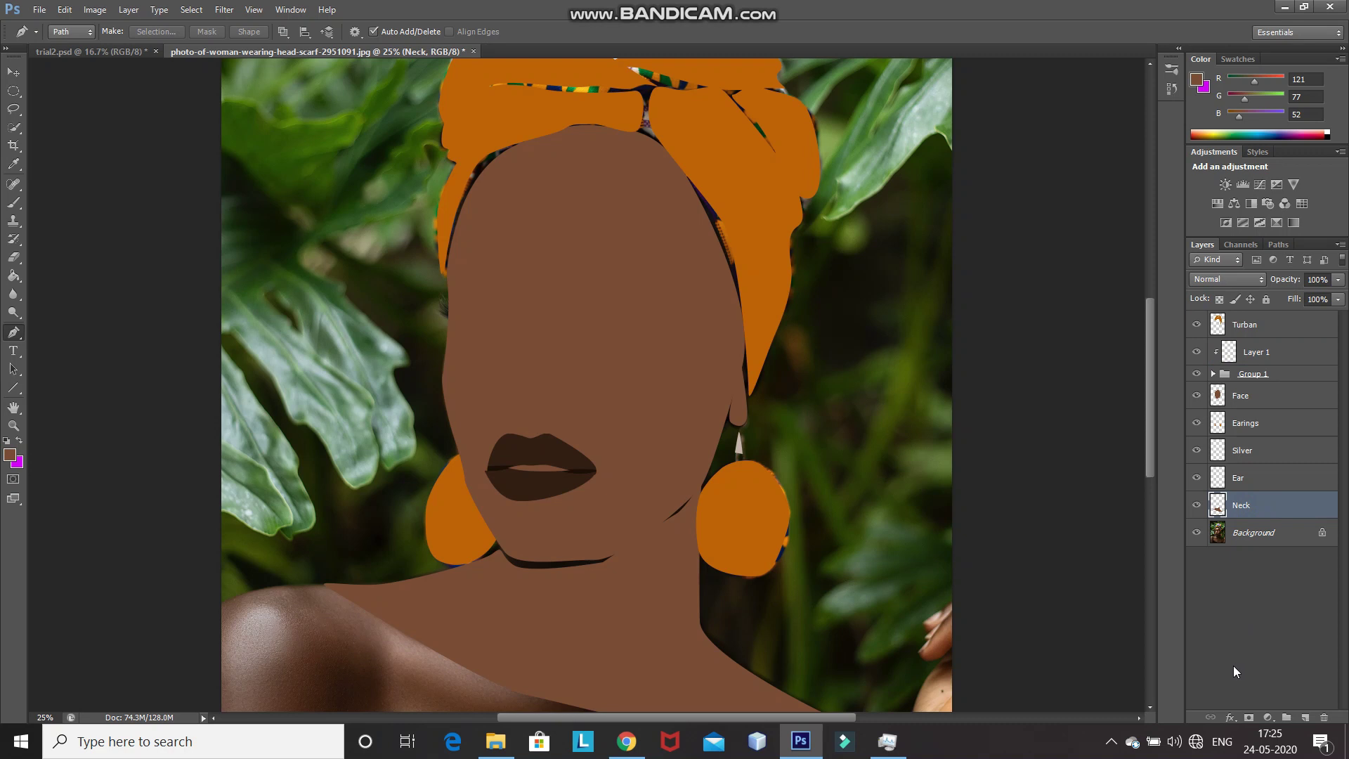
left_click(1301, 718)
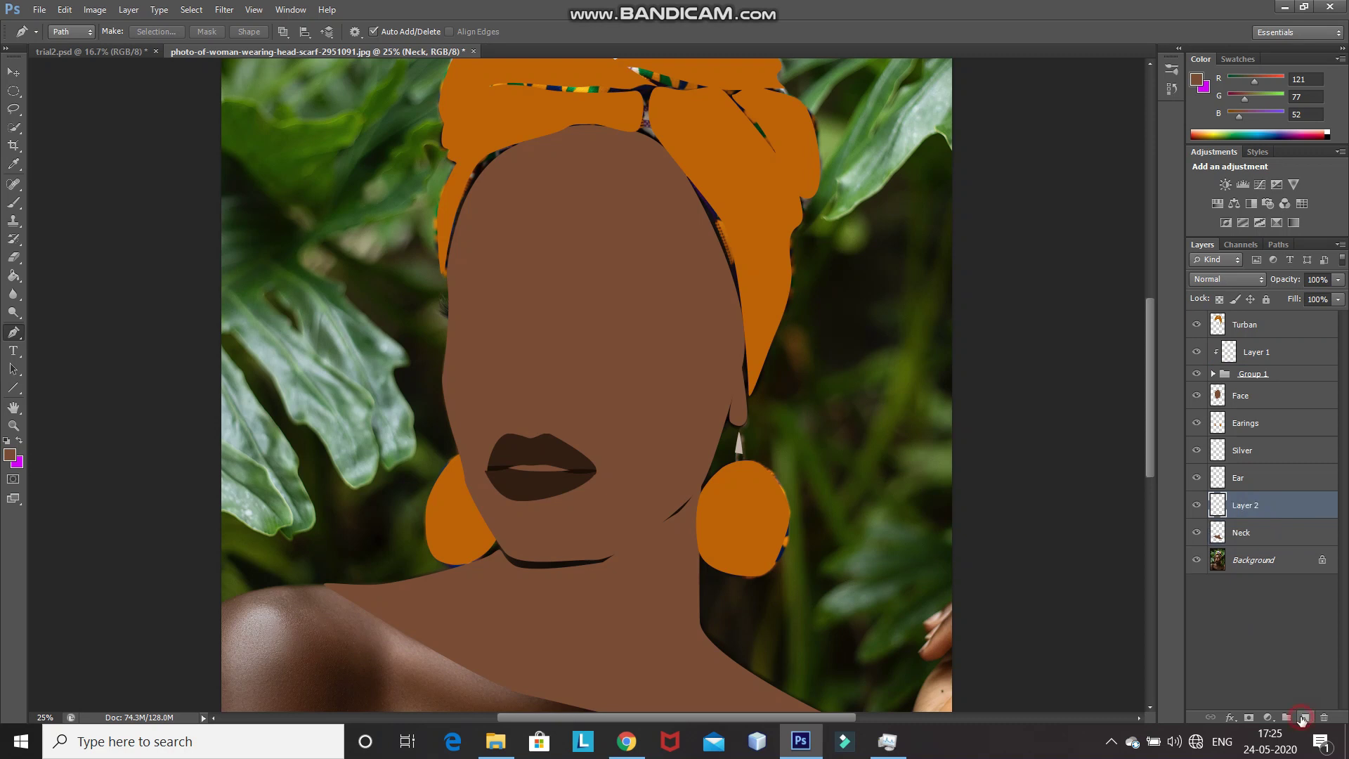
right_click(1271, 512)
left_click(1142, 383)
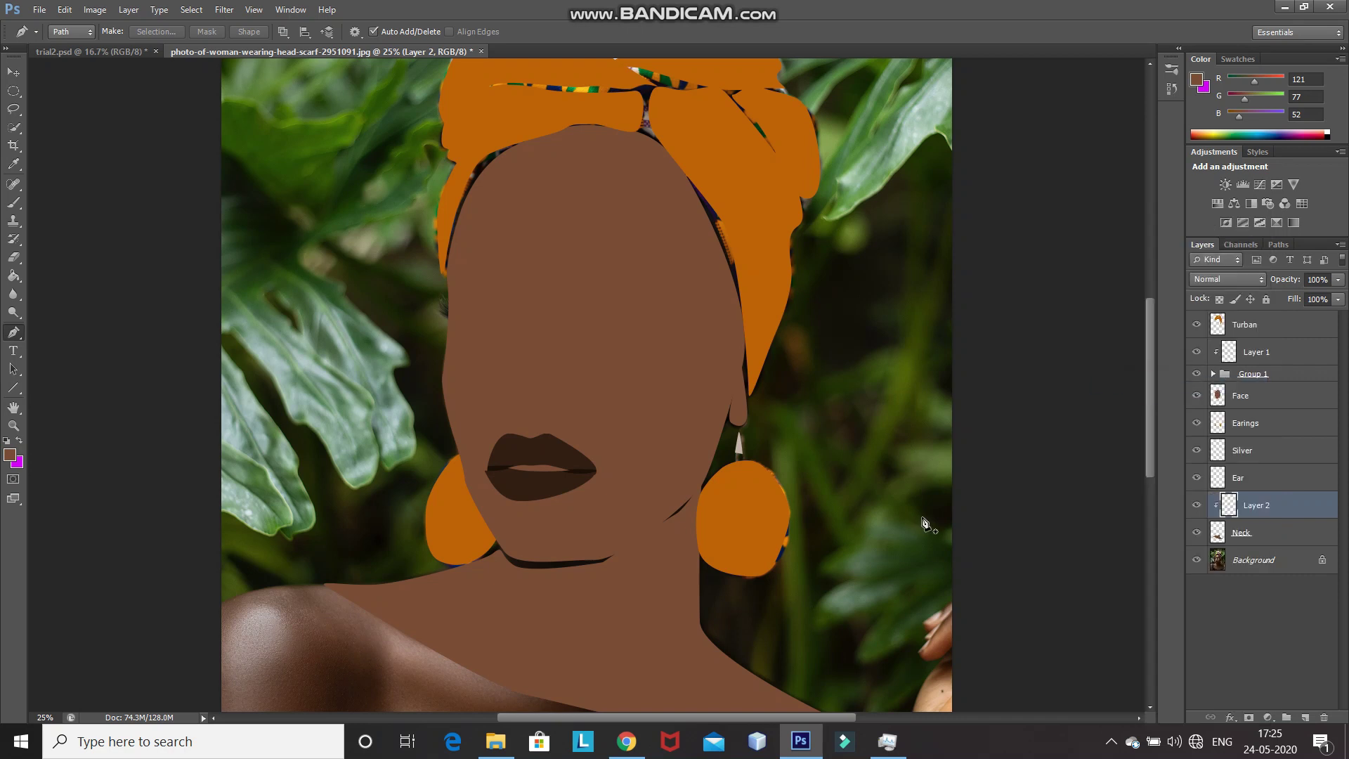
Step: Trace a narrow closed shadow path along the jawline from the chin to the large round earring and fill it with black
left_click(612, 560)
left_click(701, 486)
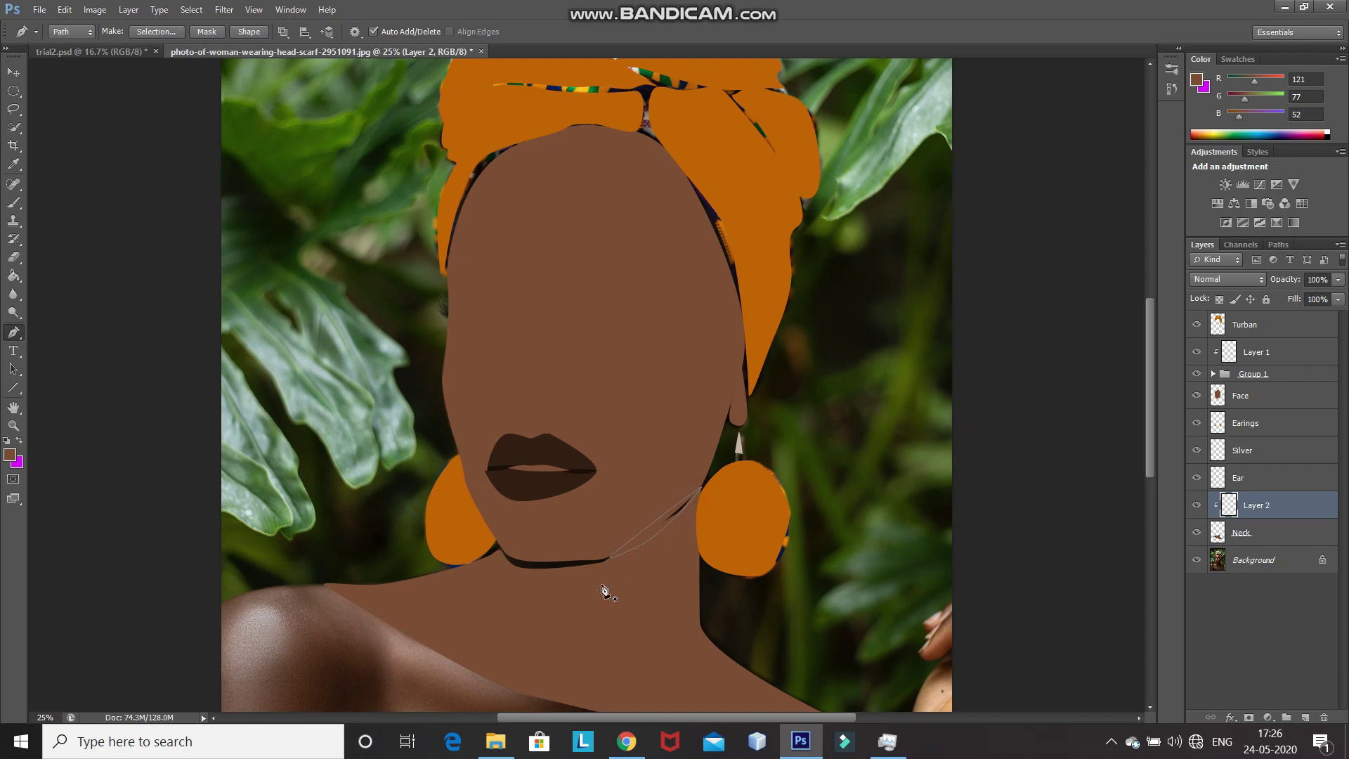
right_click(641, 545)
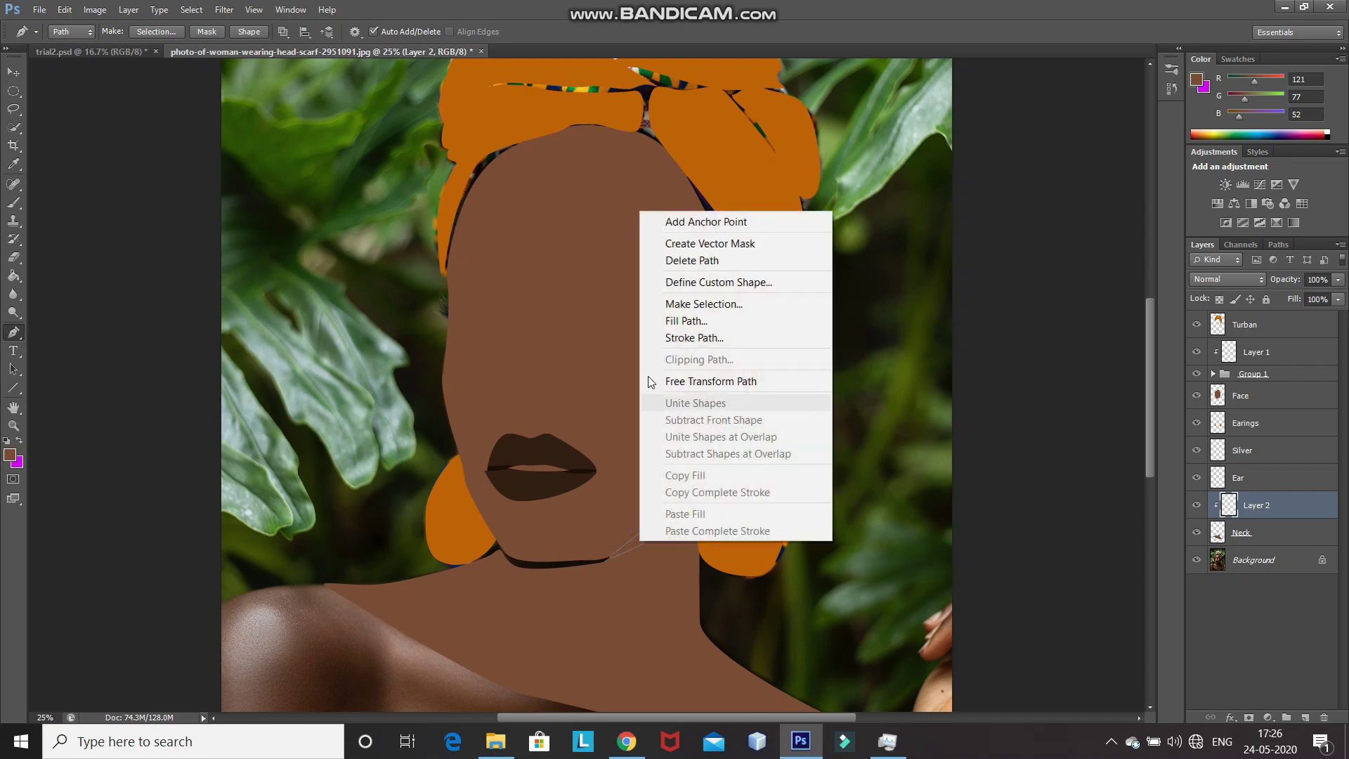
left_click(671, 320)
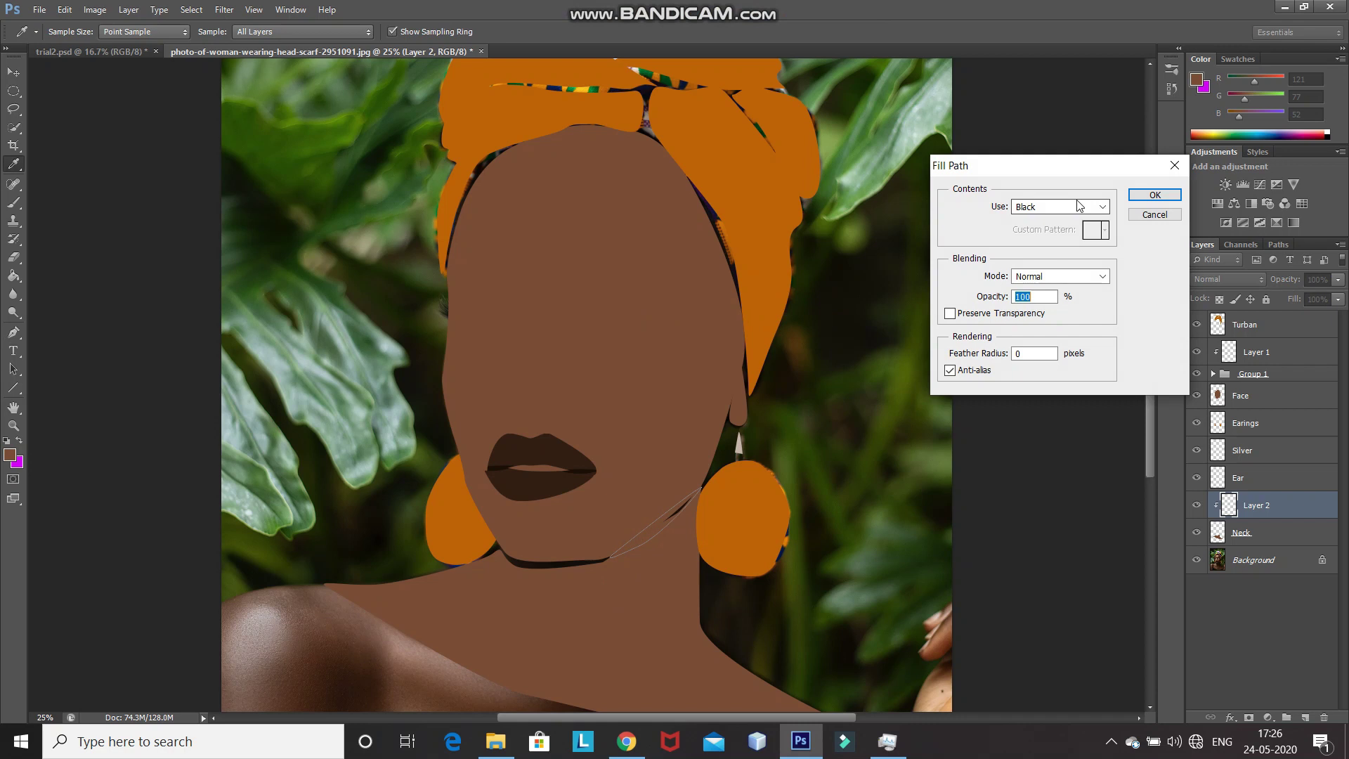
left_click(1159, 196)
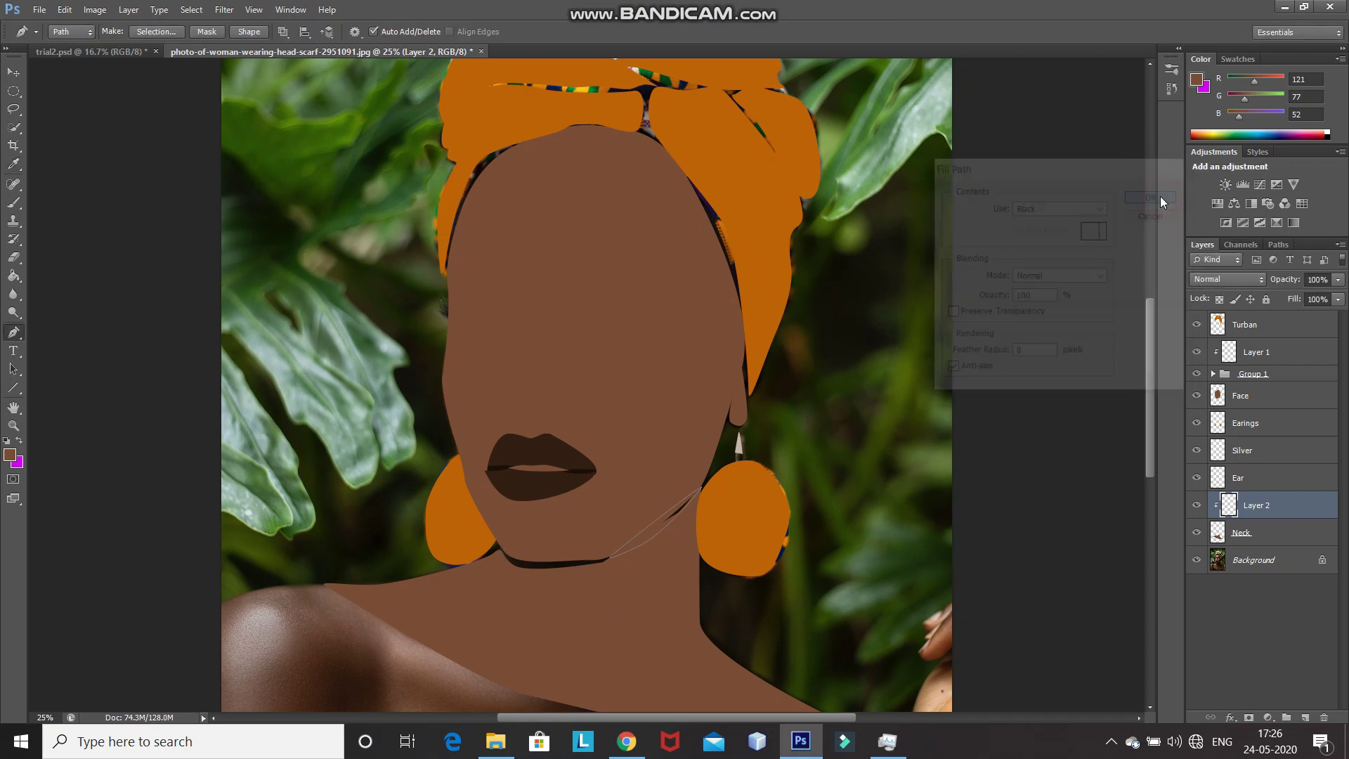
Step: Set the neck shadow layer's blend mode to Soft Light and its opacity to 60%, and dismiss the path
left_click(1226, 281)
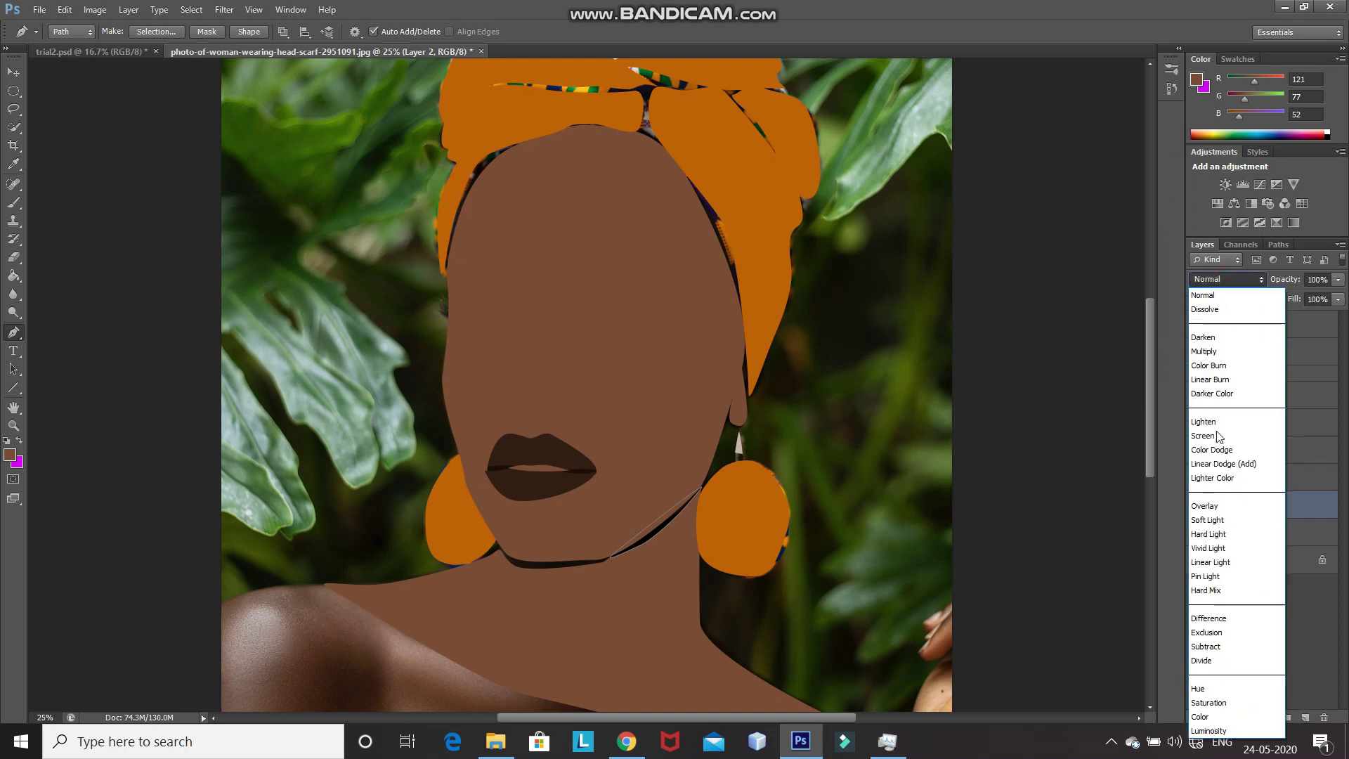
left_click(1213, 522)
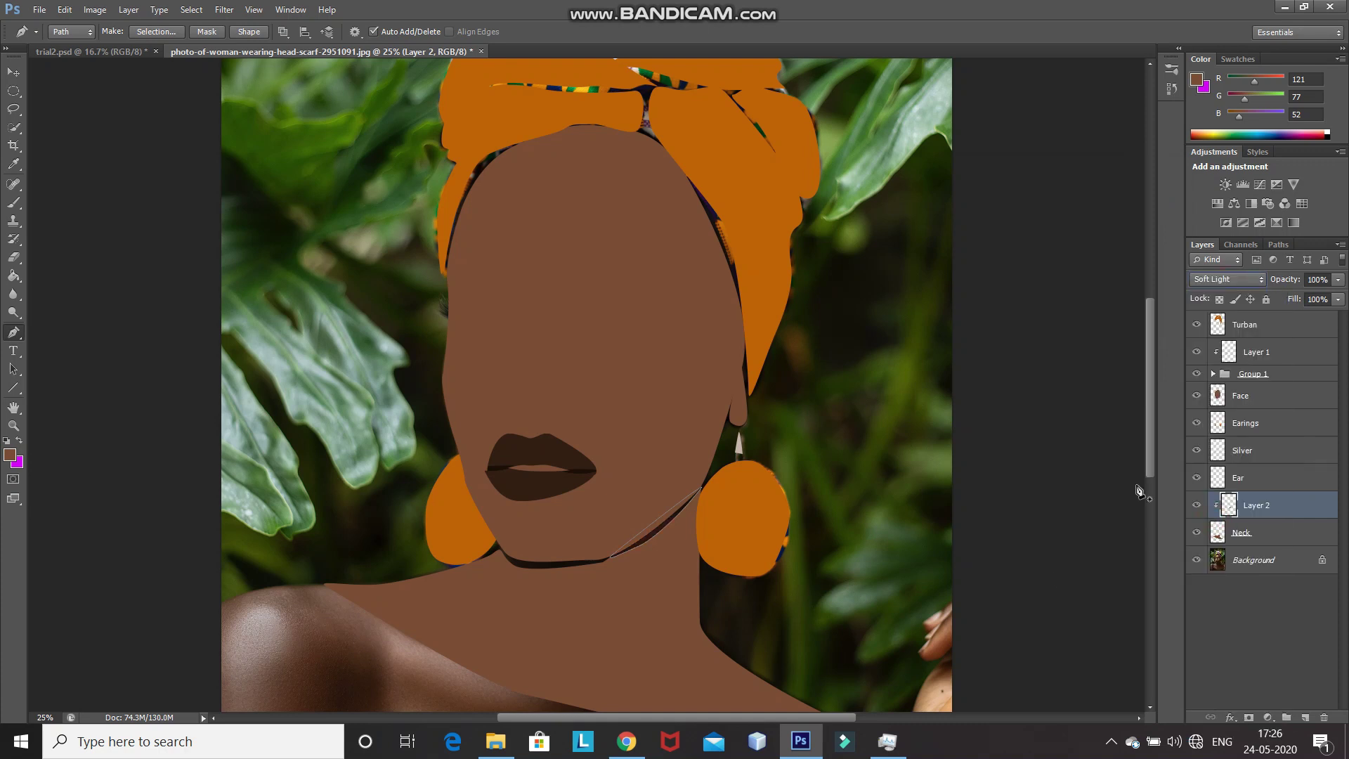
left_click(1316, 279)
type("06")
key("Return")
key("Return")
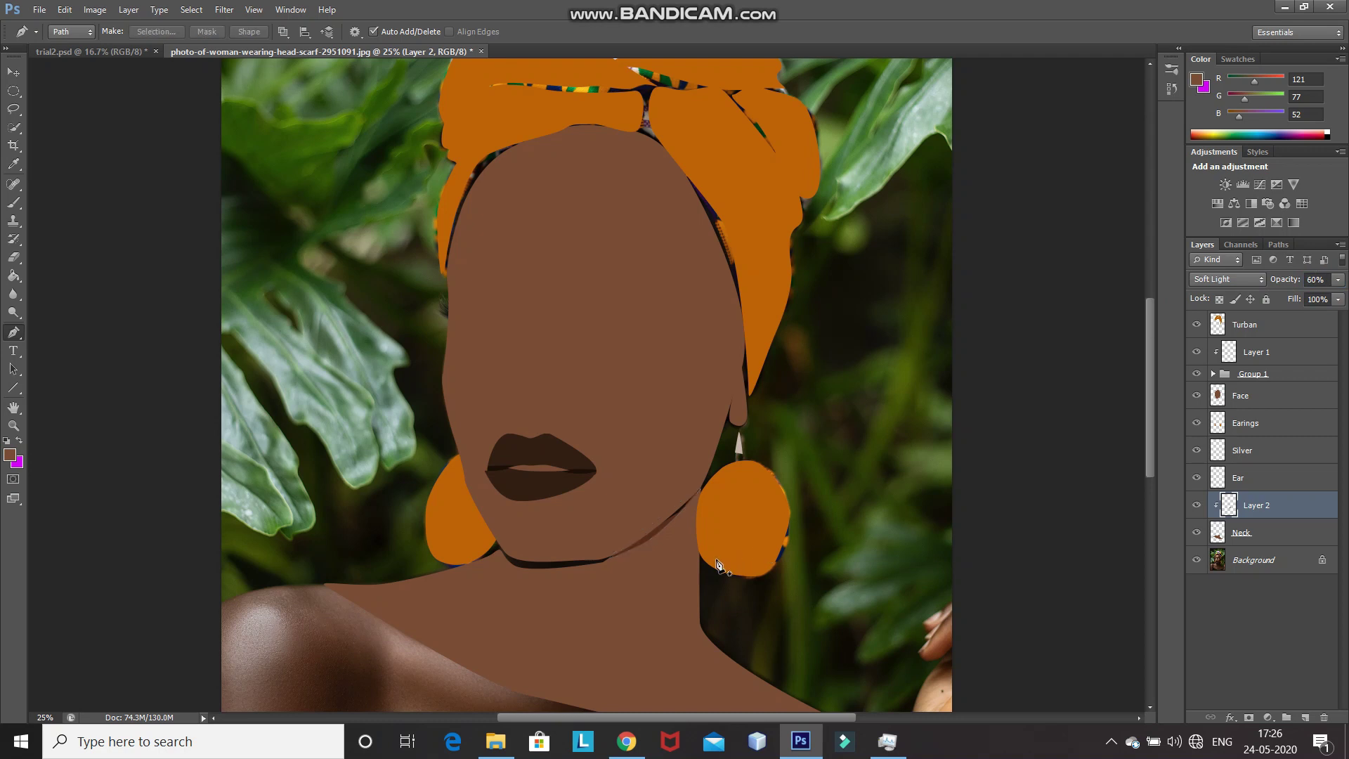
scroll(596, 209, "up", 2)
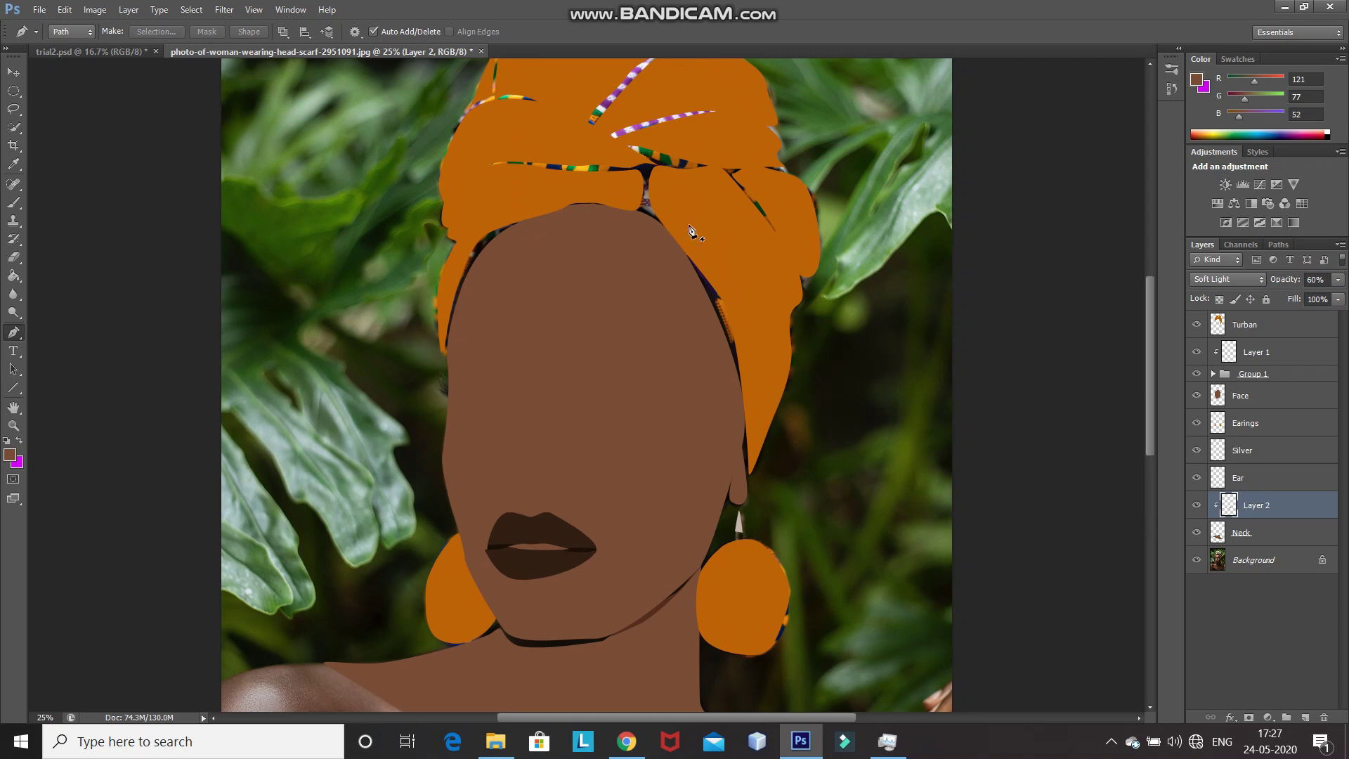
Step: Add a layer clipped to Face with a forehead shadow under the turban, blended in Soft Light at 60% opacity
left_click(1254, 395)
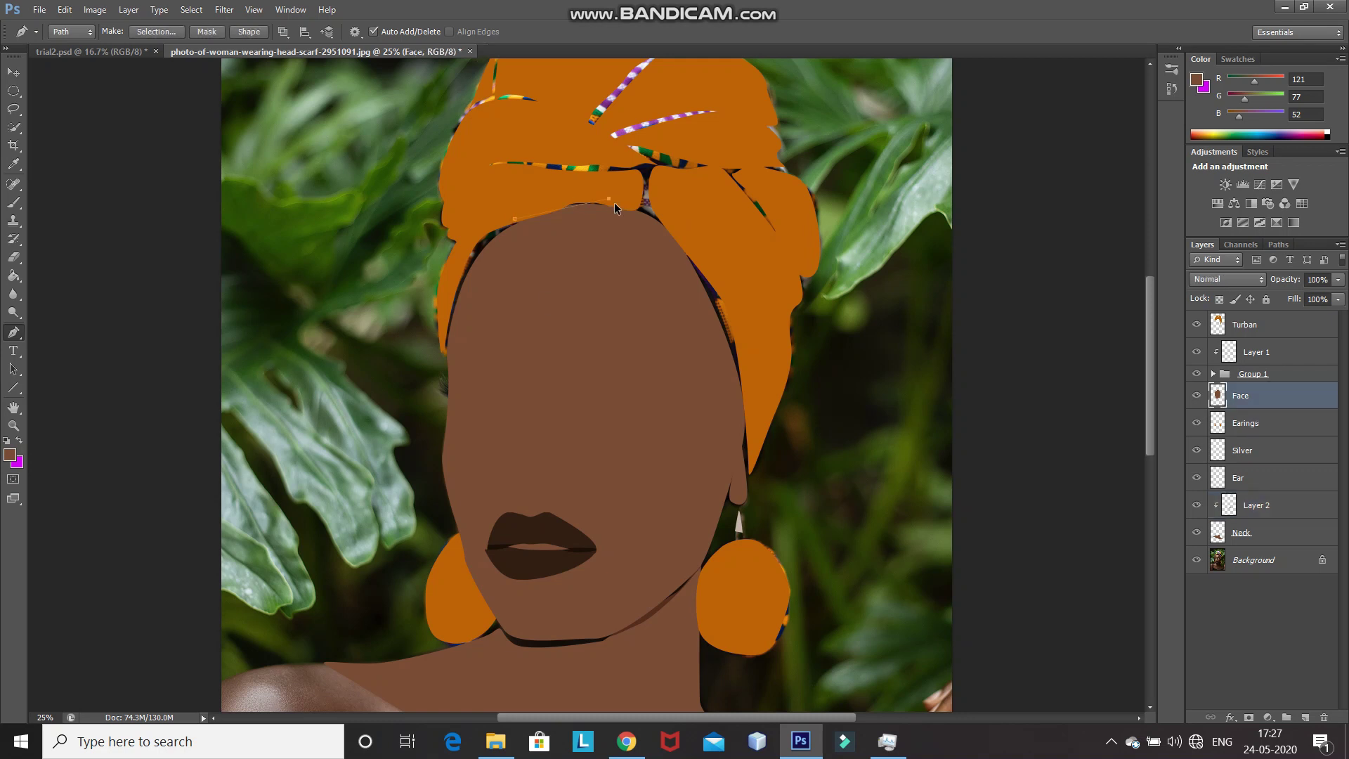
key("ctrl+shift+n")
key("Return")
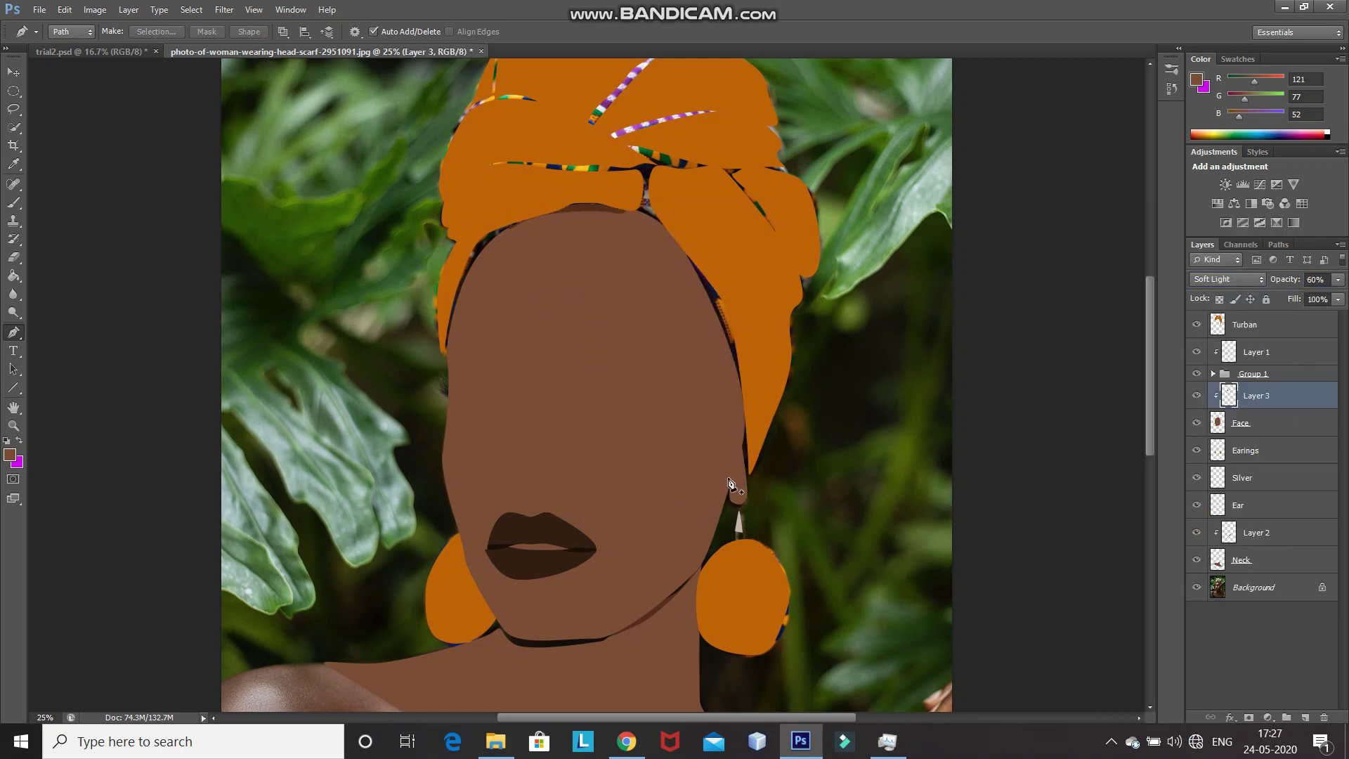
Step: Add a shadow along the inner edge of the large round earring on the neck shadow layer
key("alt+bracketleft")
key("alt+bracketleft")
key("alt+bracketleft")
key("alt+bracketleft")
key("alt+bracketleft")
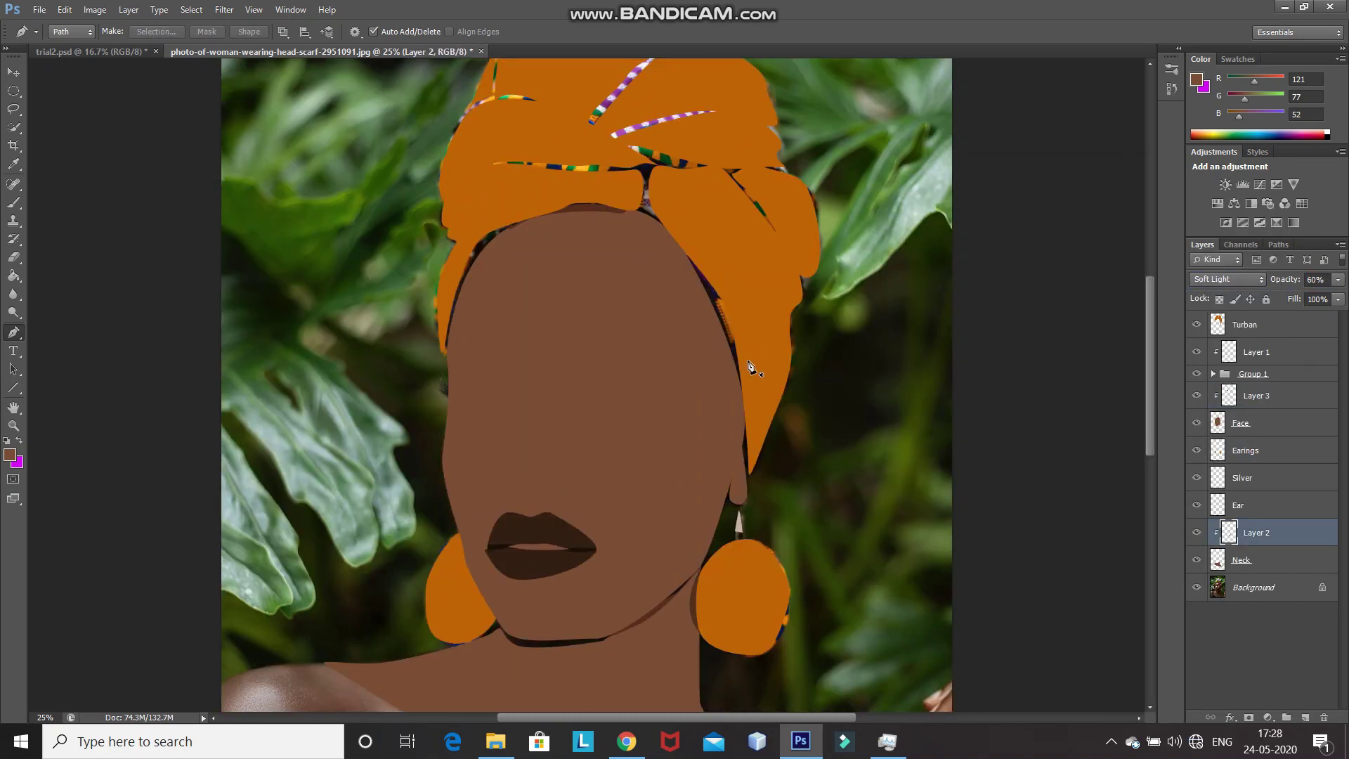
Step: Add a layer clipped to Earings with a shadow where the face meets the round earring, in Soft Light at 60% opacity
key("alt+bracketright")
key("alt+bracketright")
key("alt+bracketright")
key("ctrl+shift+n")
key("Return")
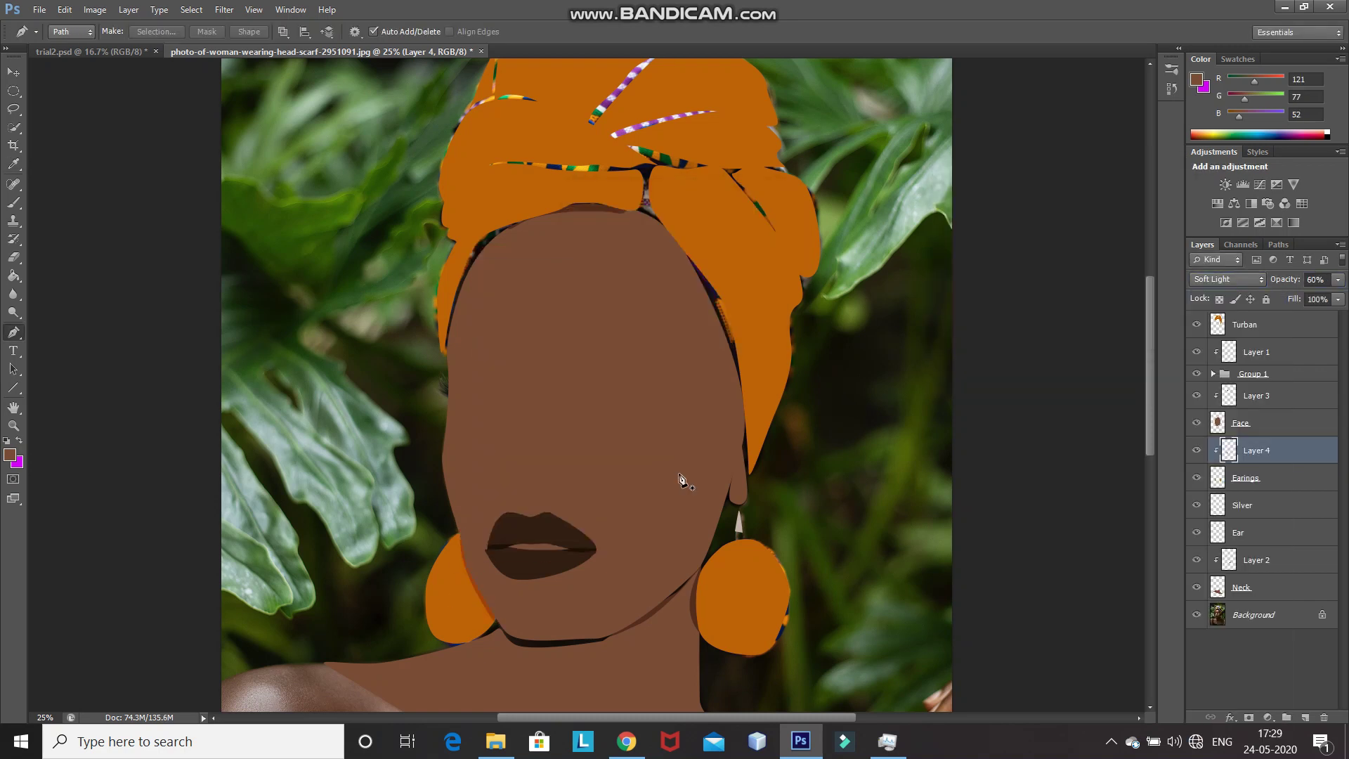
Step: Add a new shadow layer clipped to the Ear layer
key("alt+bracketleft")
key("alt+bracketleft")
key("alt+bracketleft")
key("ctrl+shift+n")
key("Return")
Step: Add a new layer clipped to Turban and start tracing shadow shapes along the turban's folds
scroll(613, 327, "up", 5)
key("alt+period")
key("ctrl+shift+alt+n")
left_click(613, 327)
left_click(454, 368)
key("ctrl+alt+g")
Step: Fill the traced turban fold shadows with black and trace further shadows along the upper folds
right_click(786, 435)
key("Escape")
right_click(597, 305)
left_click(622, 320)
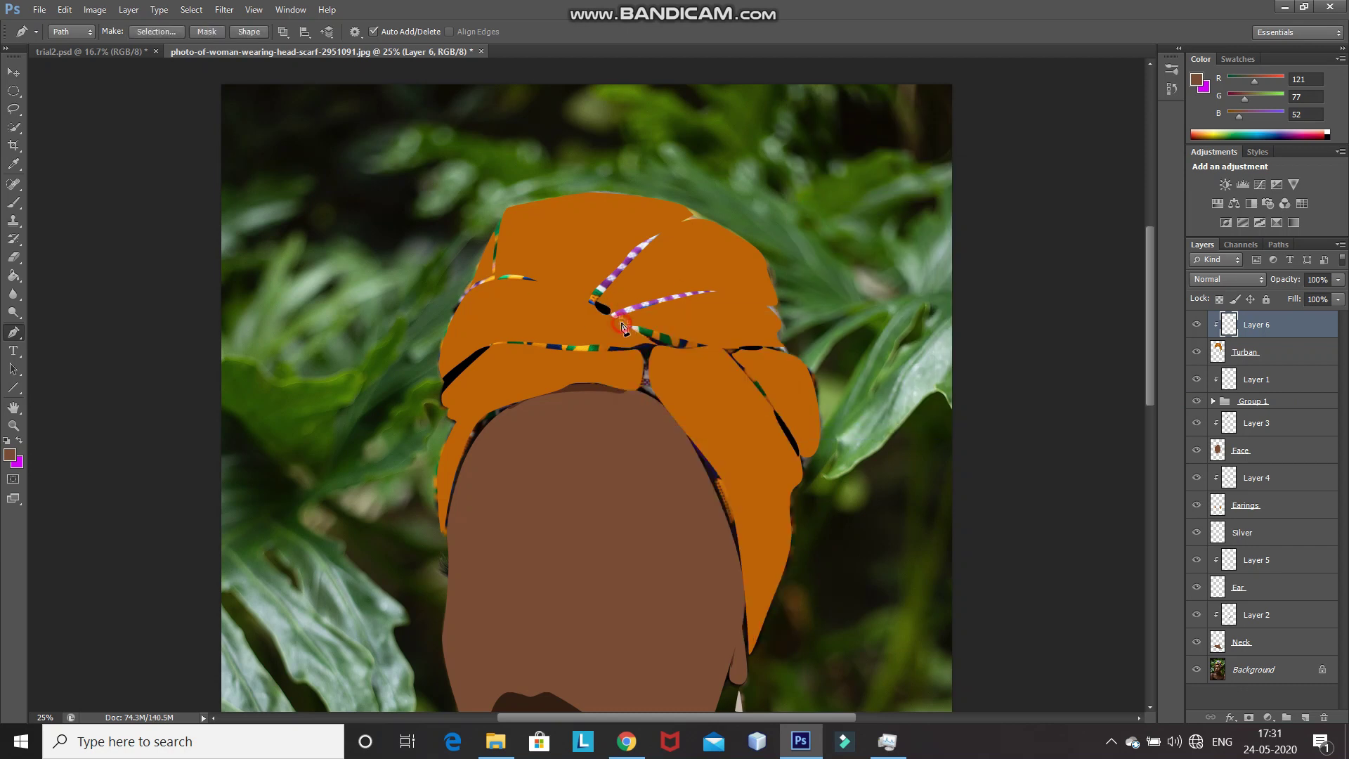
left_click(713, 292)
left_click(773, 307)
left_click(675, 225)
Step: Set the turban shadow layer's blend mode to Soft Light and its opacity to 60%
key("shift+alt+f")
key("6")
scroll(587, 393, "down", 3)
key("ctrl+minus")
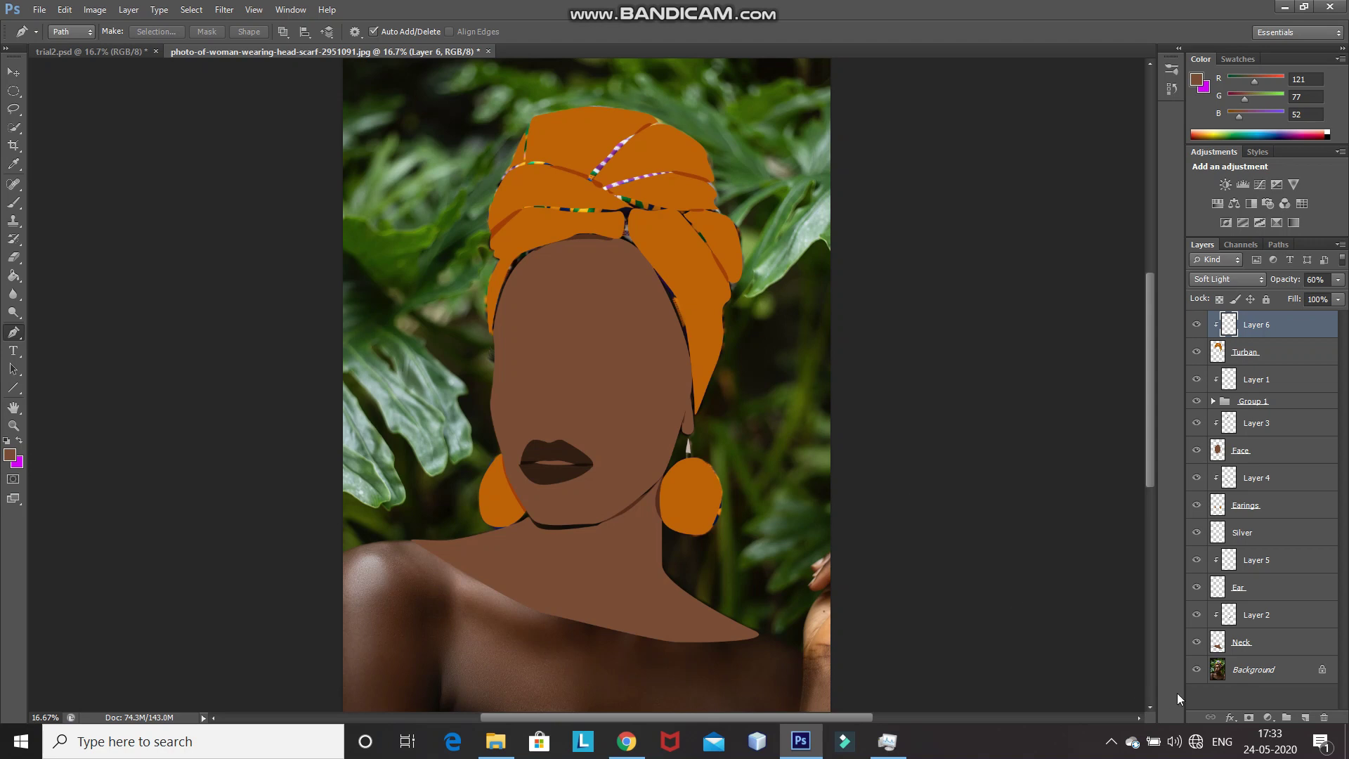
Step: Add a Solid Color fill layer in bd8b75 directly above Background, and crop the canvas to end just below the neck shape
left_click(1248, 673)
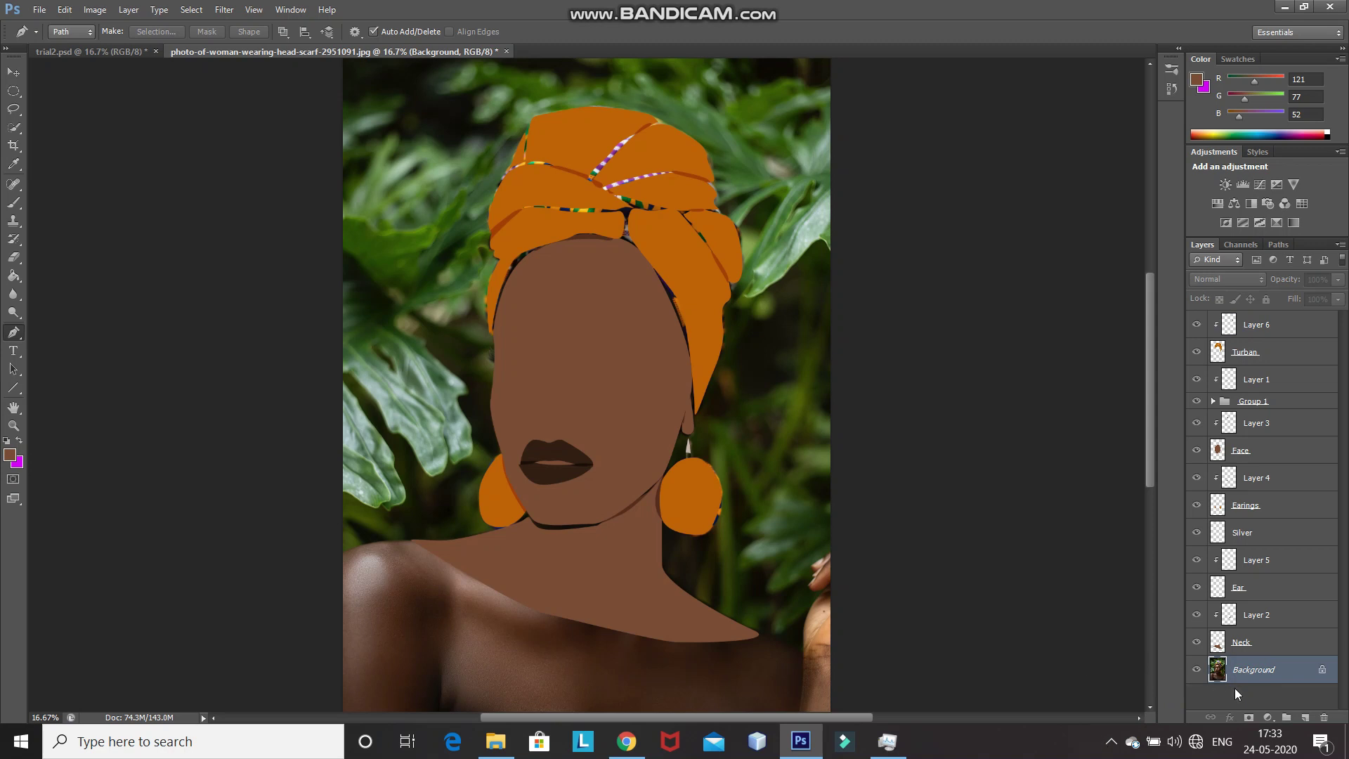
left_click(1268, 718)
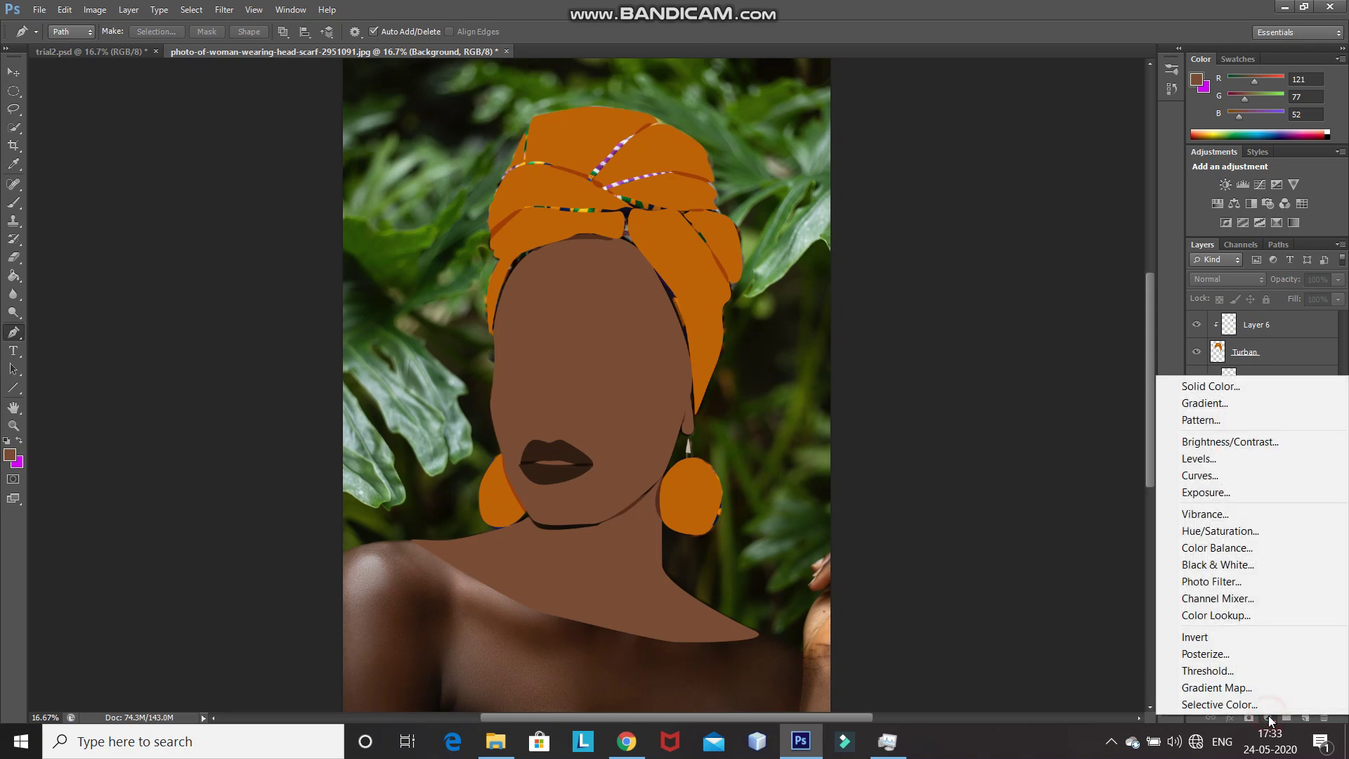
left_click(1176, 394)
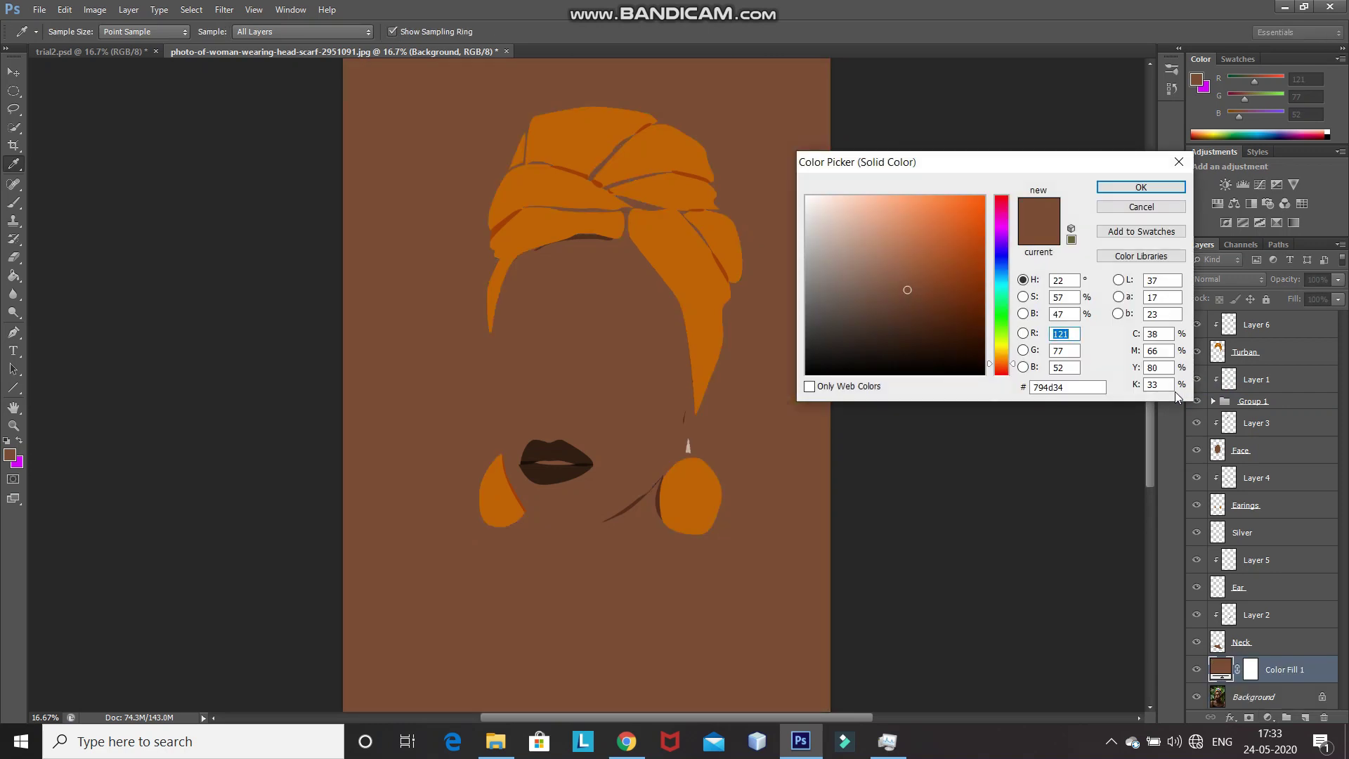
left_click(1066, 386)
key("BackSpace")
key("BackSpace")
key("BackSpace")
key("BackSpace")
key("BackSpace")
key("BackSpace")
type("bd8b")
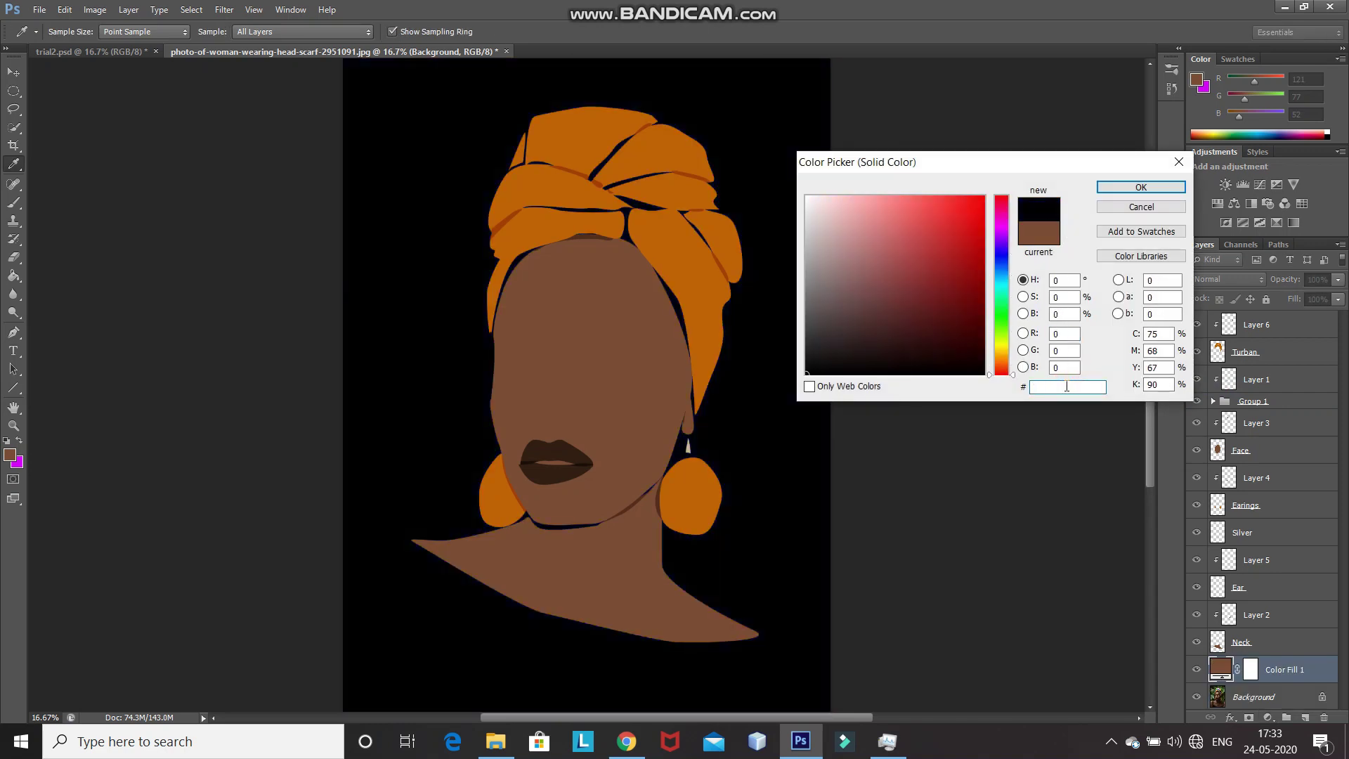
type("75")
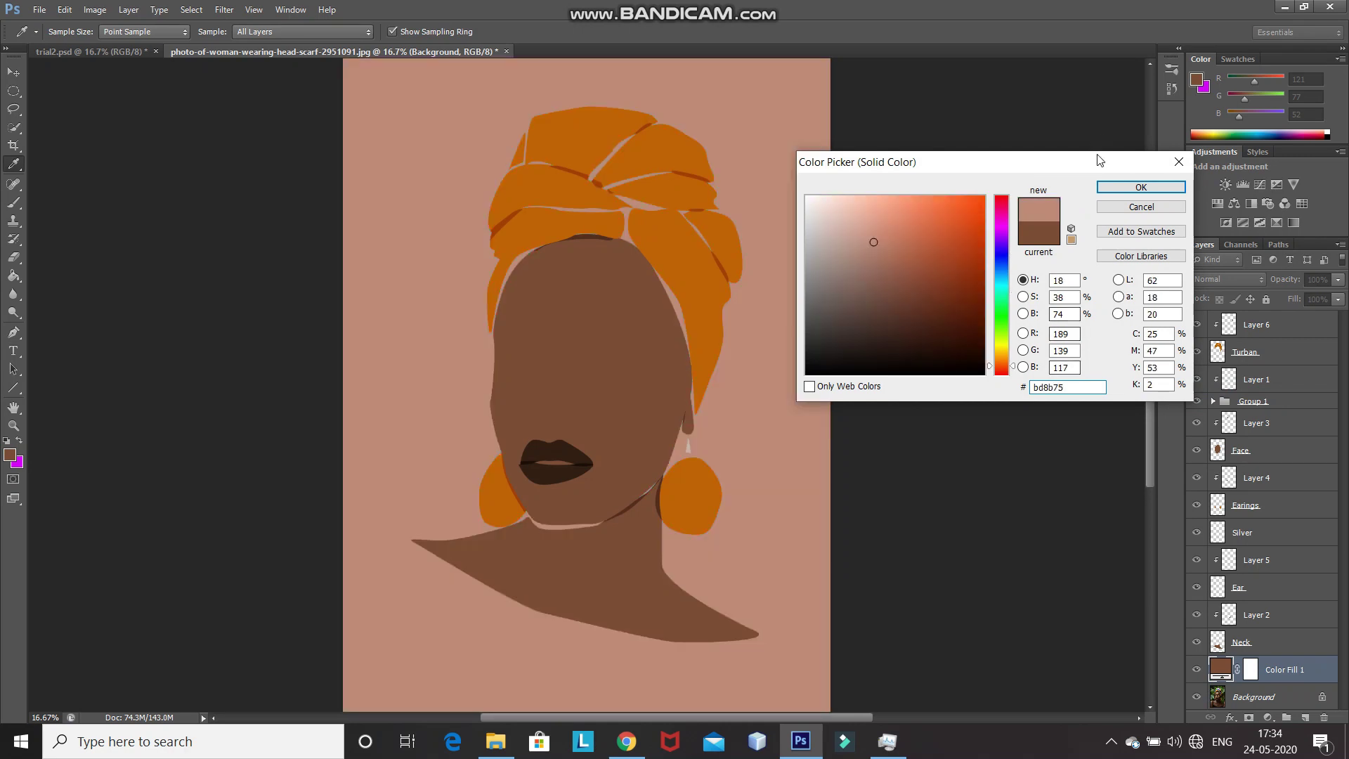
left_click(1118, 188)
key("c")
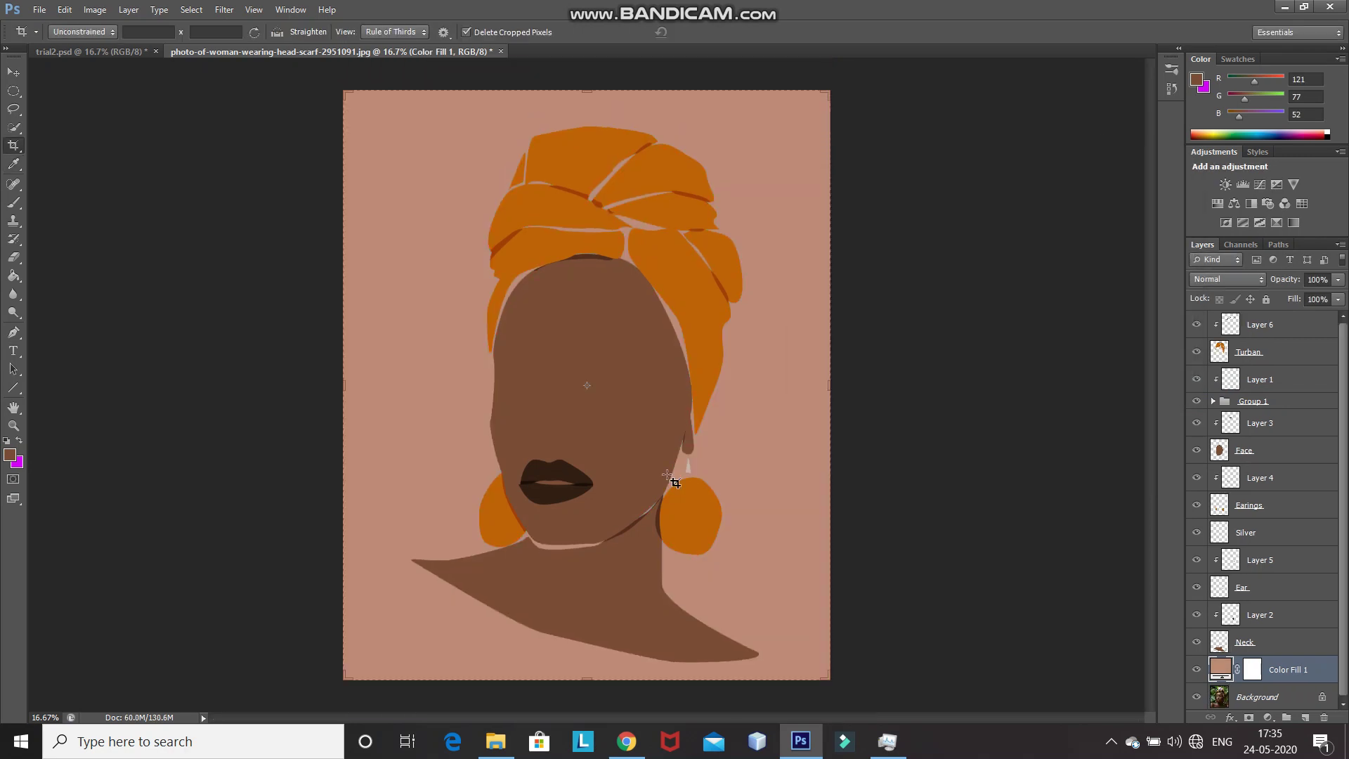
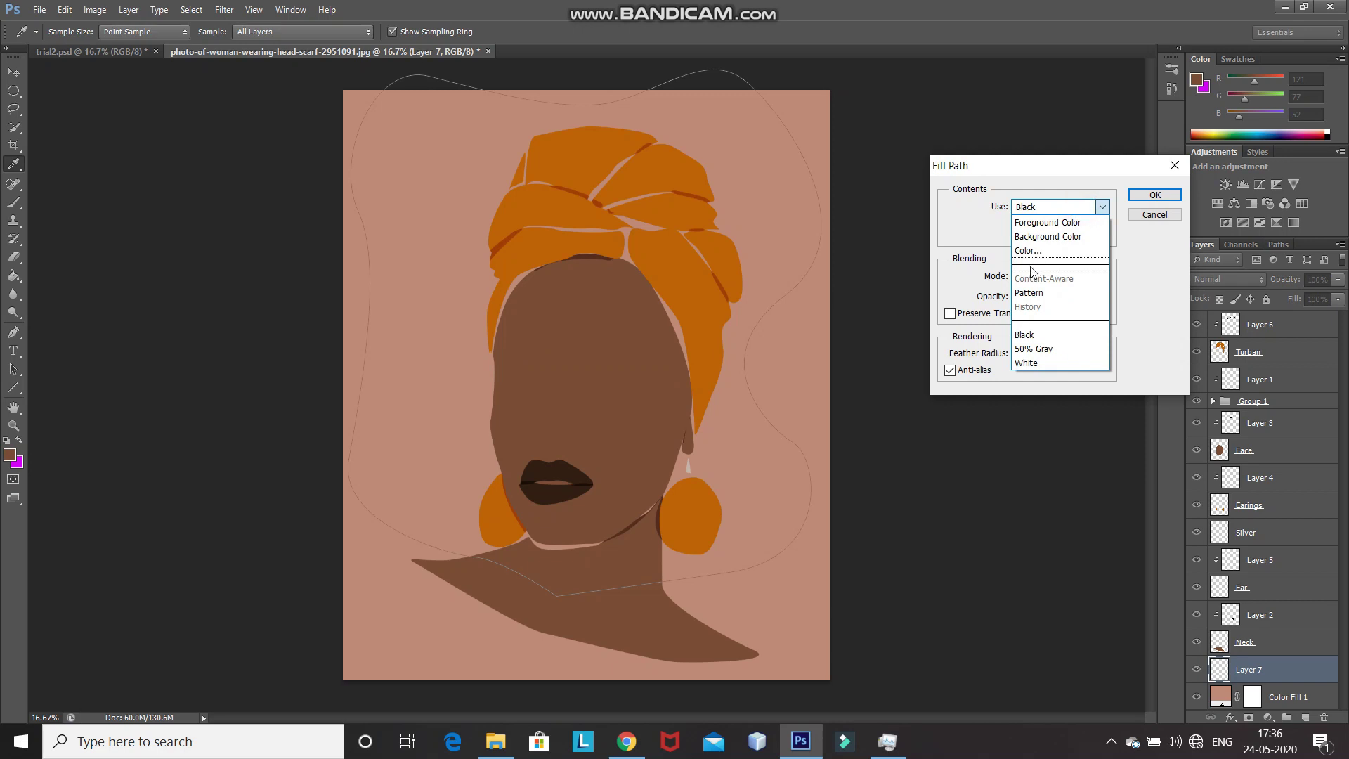
Step: Fill the large wavy path around the head with the colour 553f35 on the layer above the solid background
left_click(1028, 250)
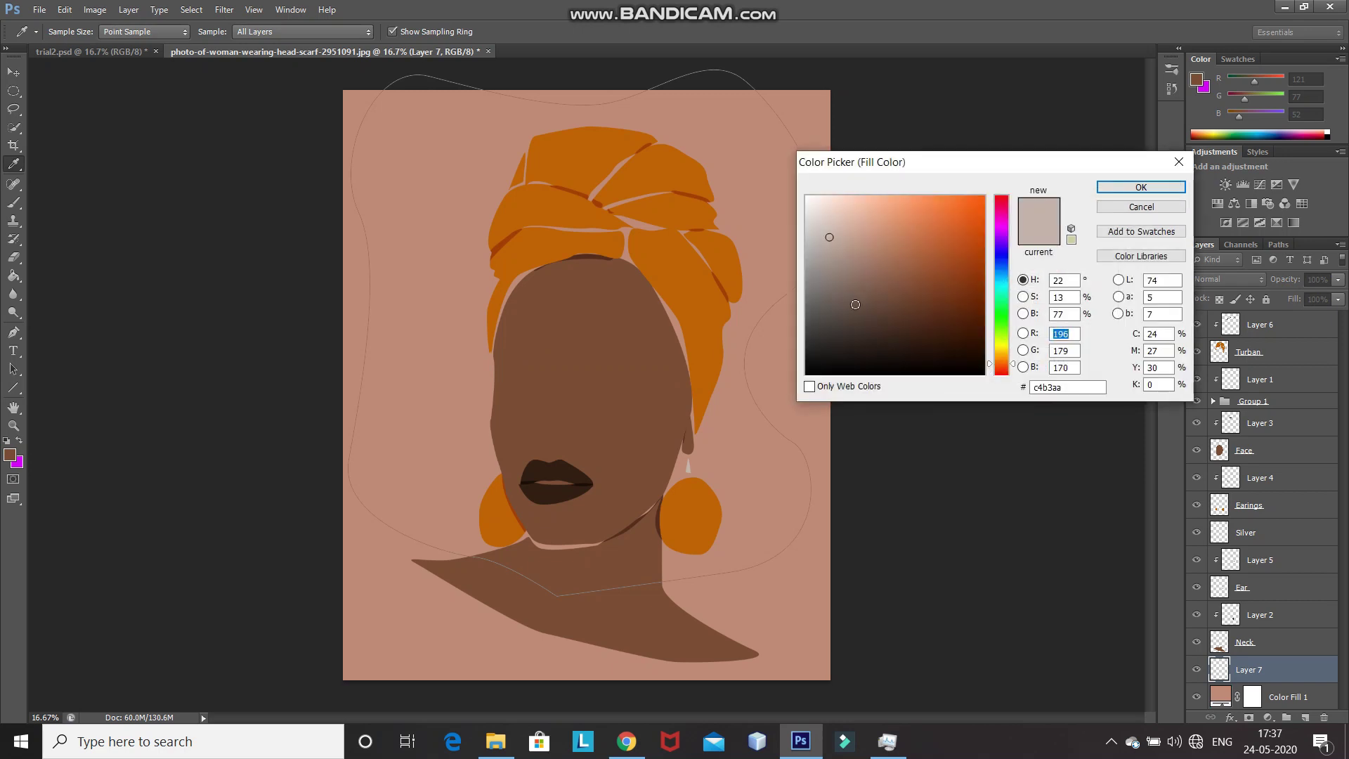
double_click(1085, 389)
type("553f35")
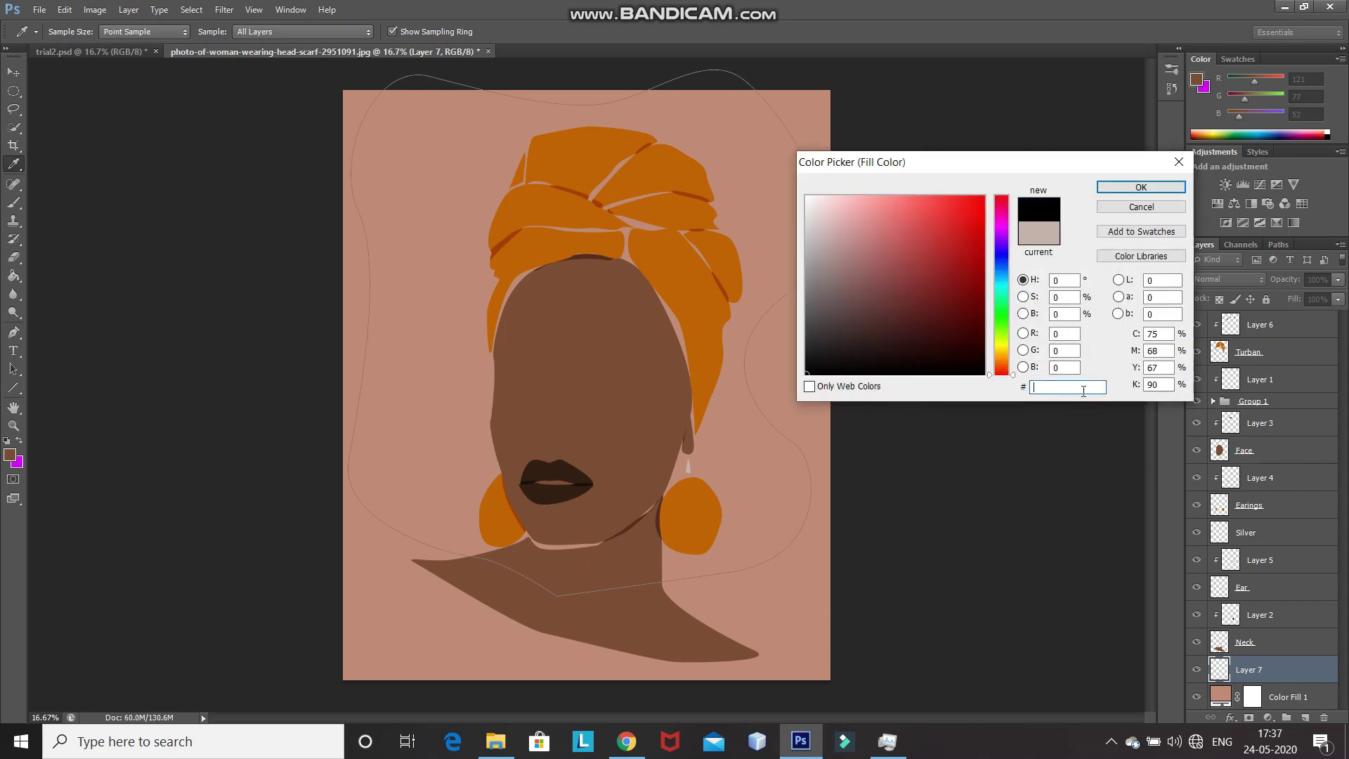
left_click(1145, 188)
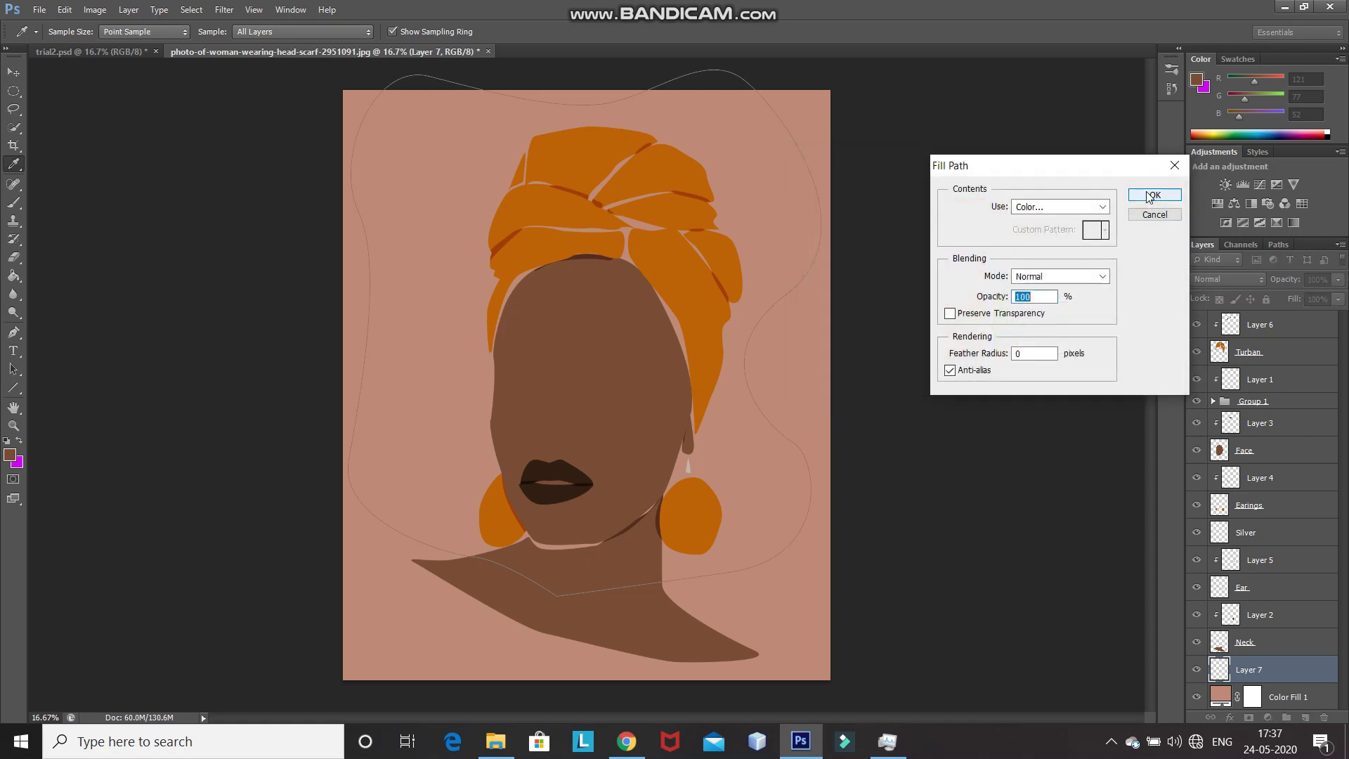
left_click(1149, 195)
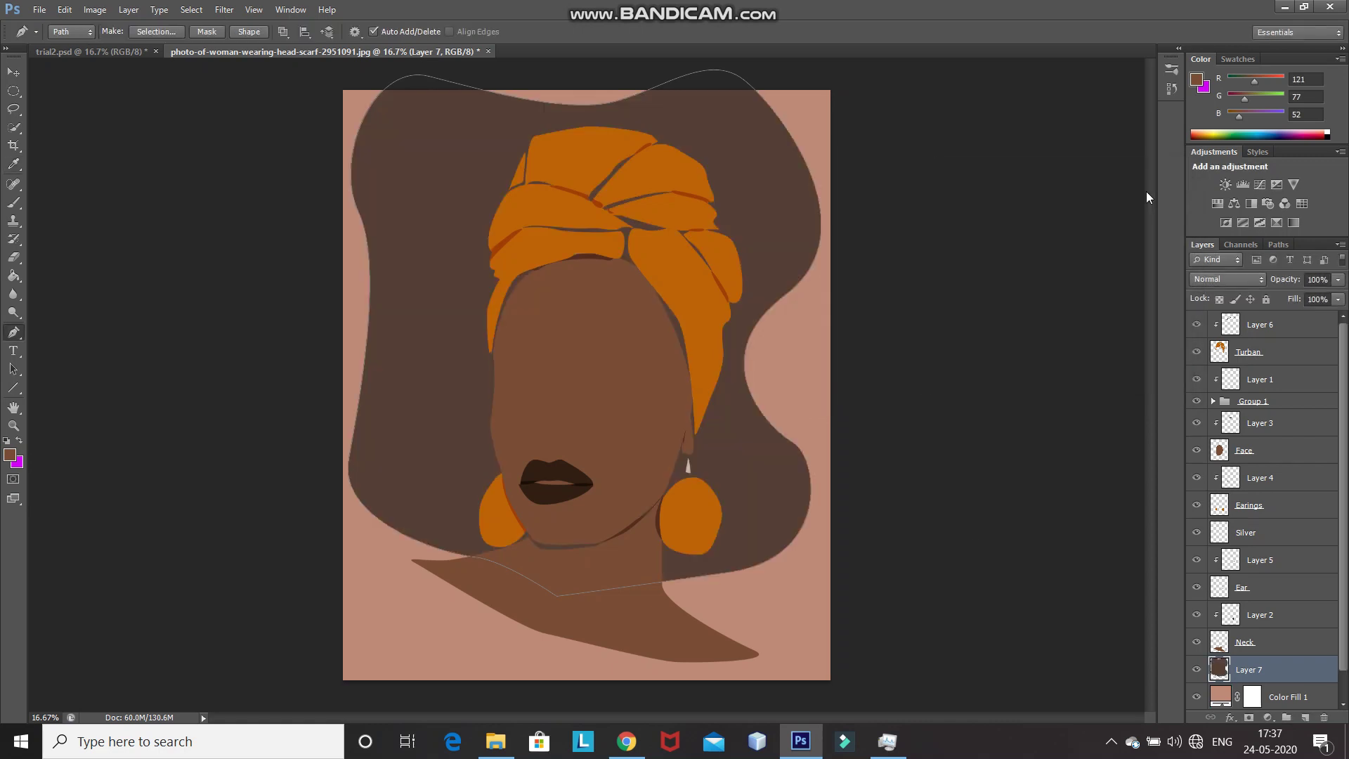
Step: Set the large wavy shape layer's blend mode to Screen and dismiss its path
left_click(1216, 281)
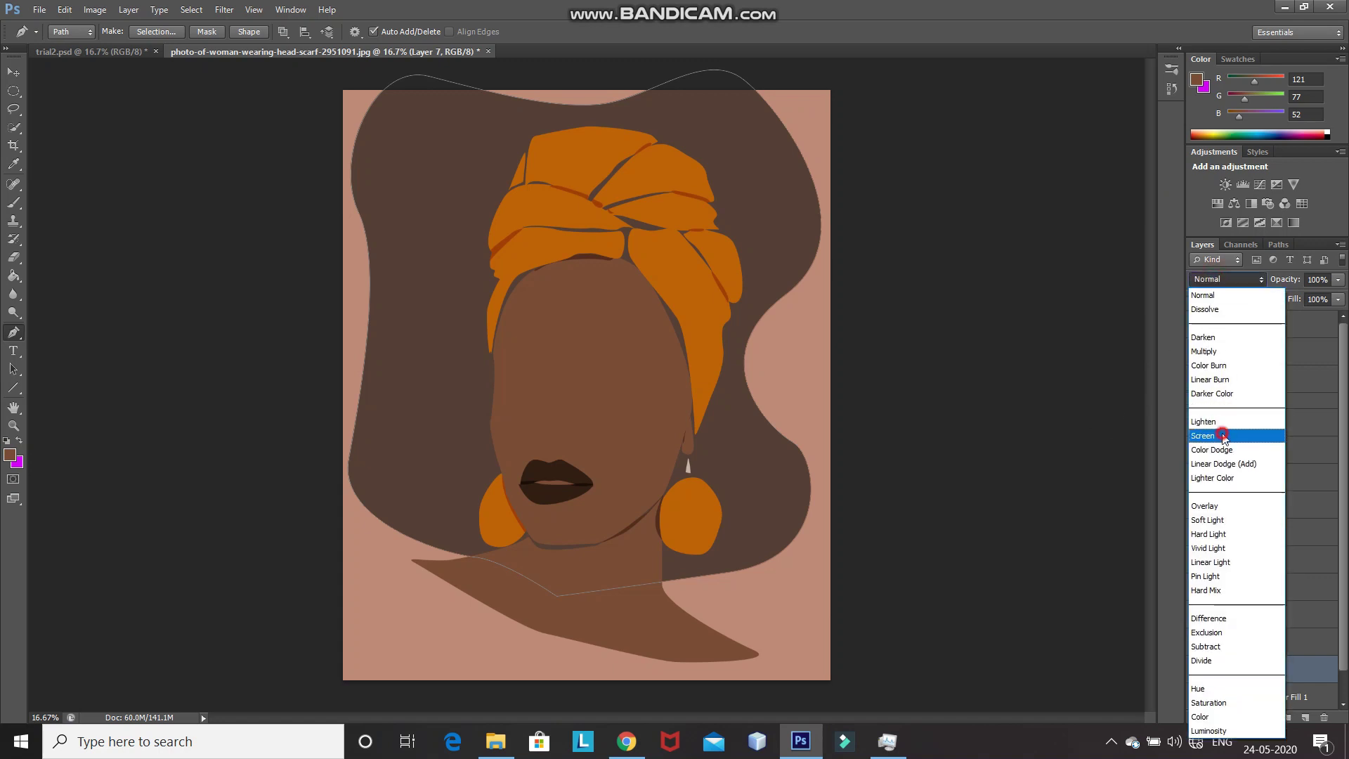
left_click(1223, 437)
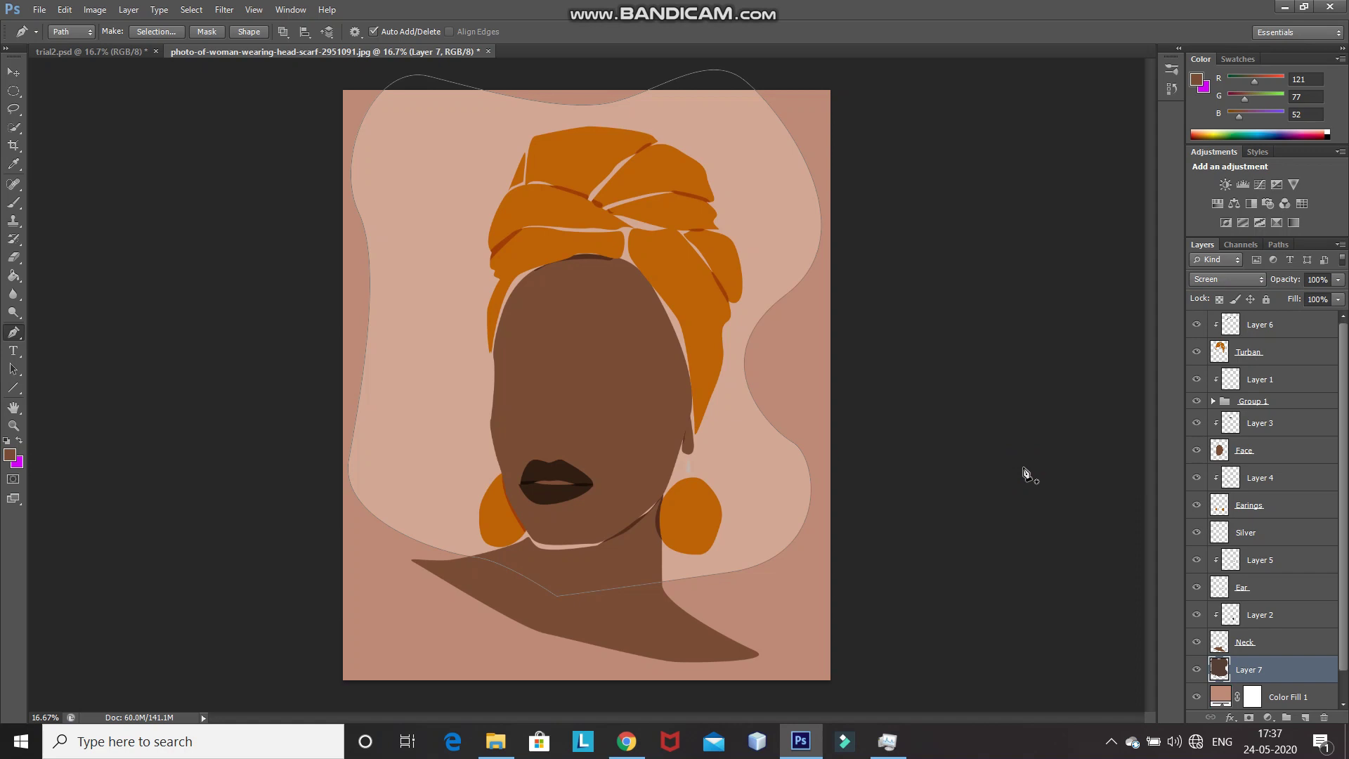
key("Escape")
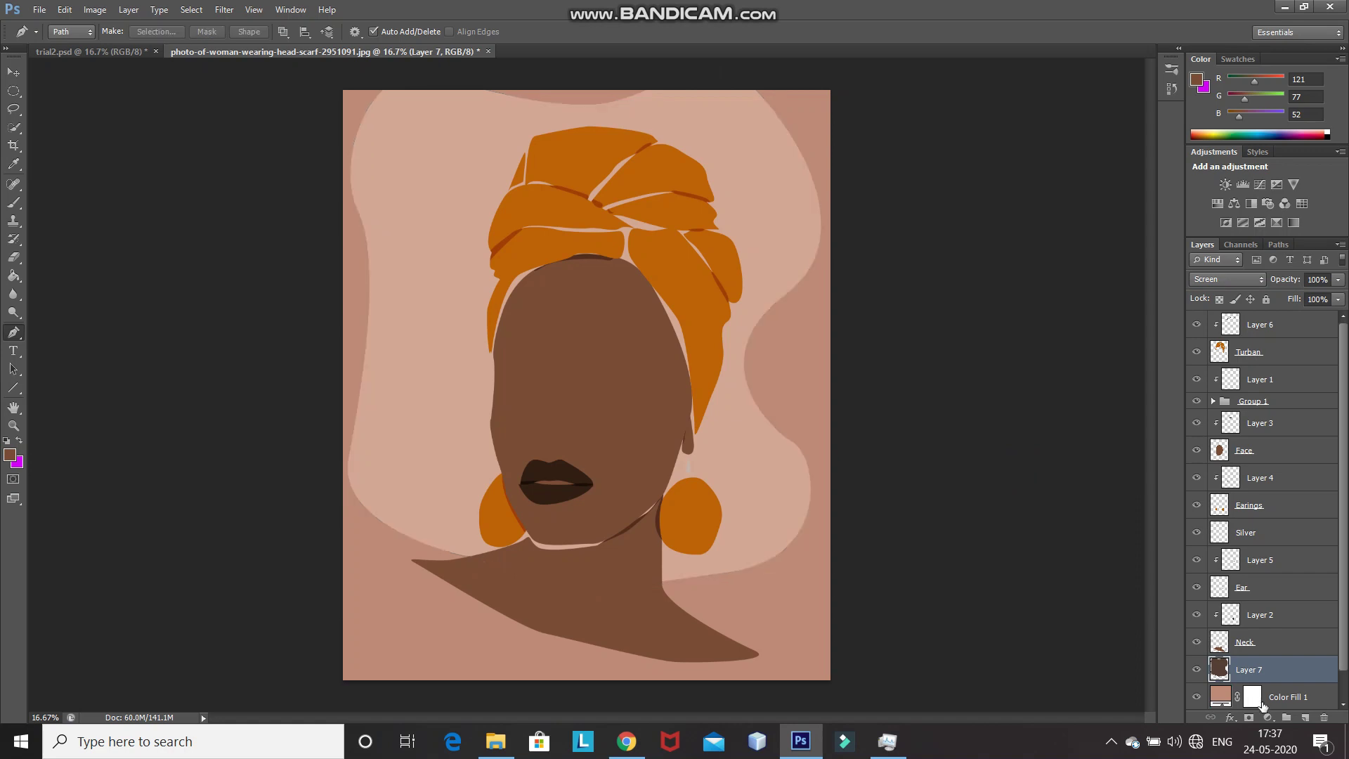
Step: Add a layer above the large wavy shape and trace a smaller closed wavy path inside it around the head
left_click(1305, 718)
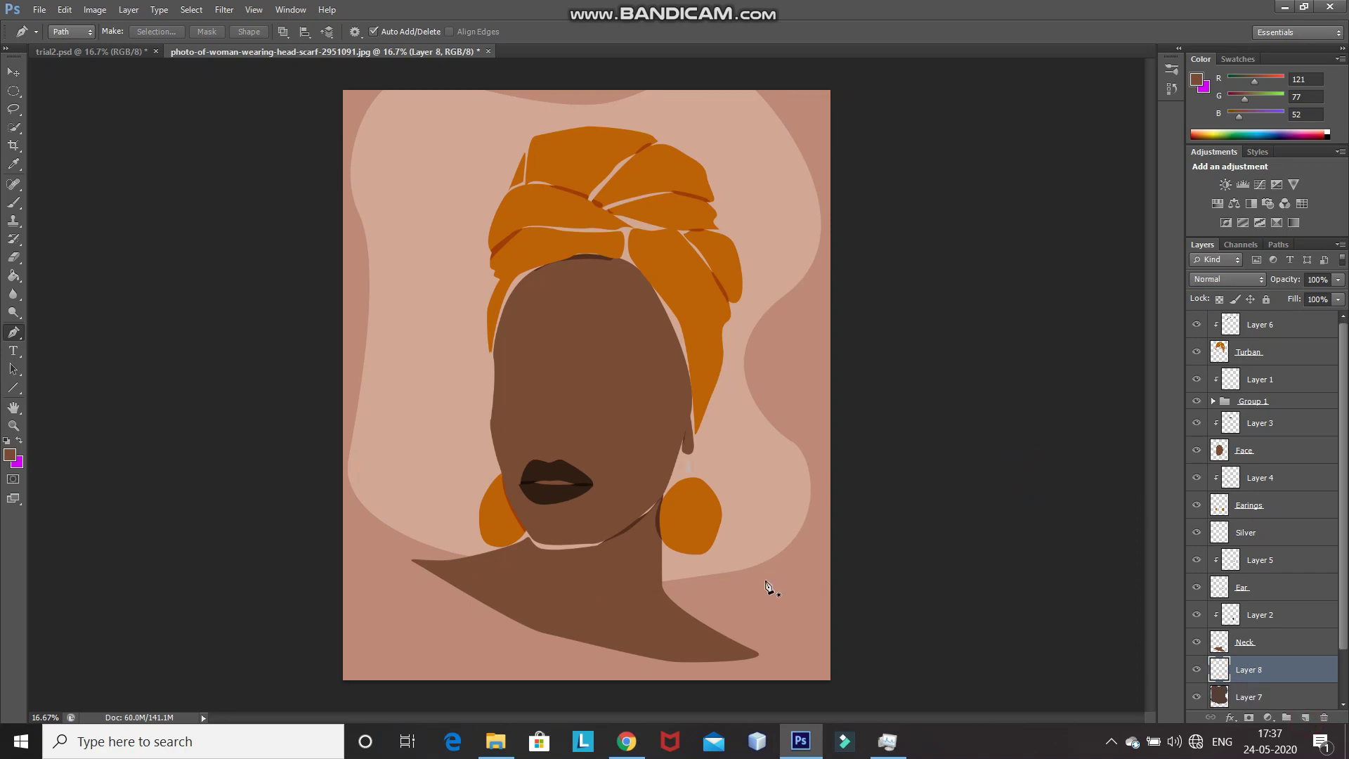
left_click(500, 551)
left_click(635, 113)
left_click(756, 168)
left_click(756, 424)
left_click(663, 536)
left_click(501, 551)
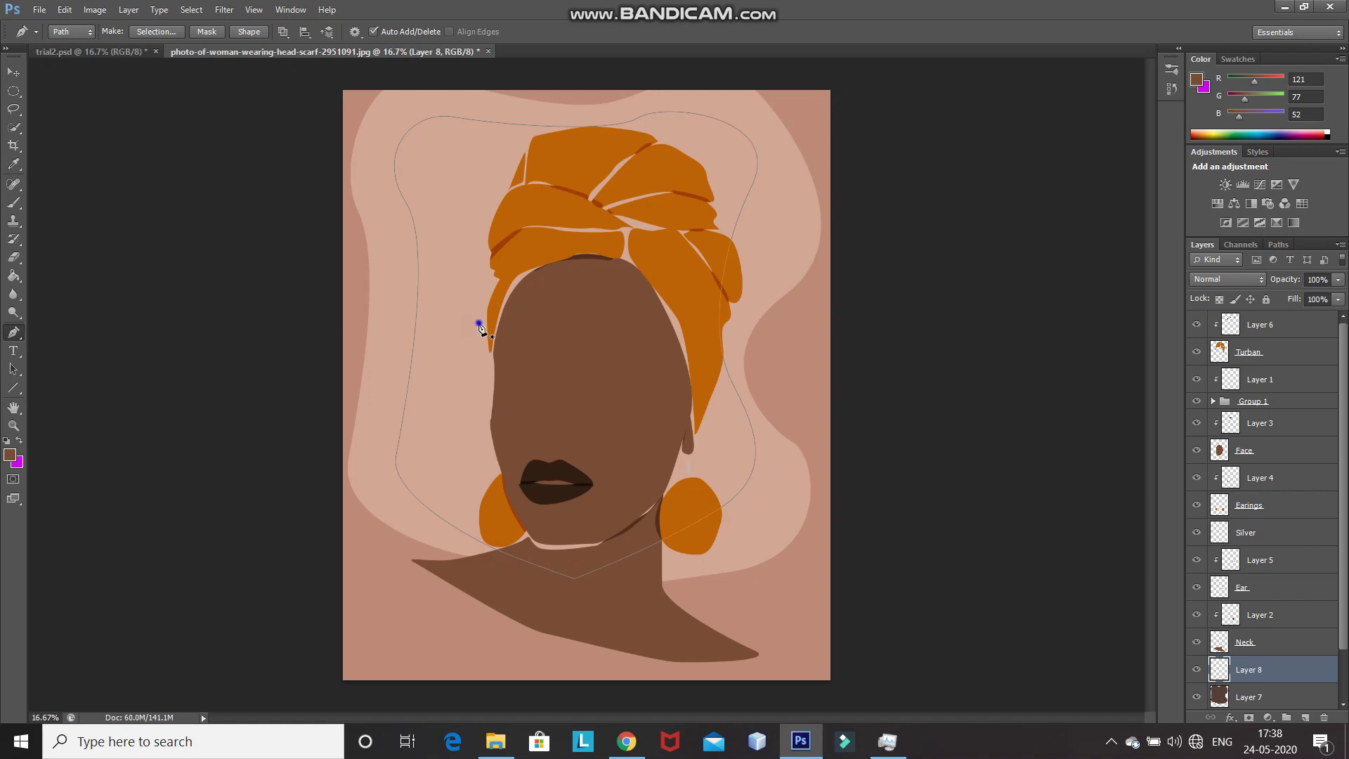
Step: Fill the second wavy path with the colour 78594c
right_click(479, 324)
left_click(511, 410)
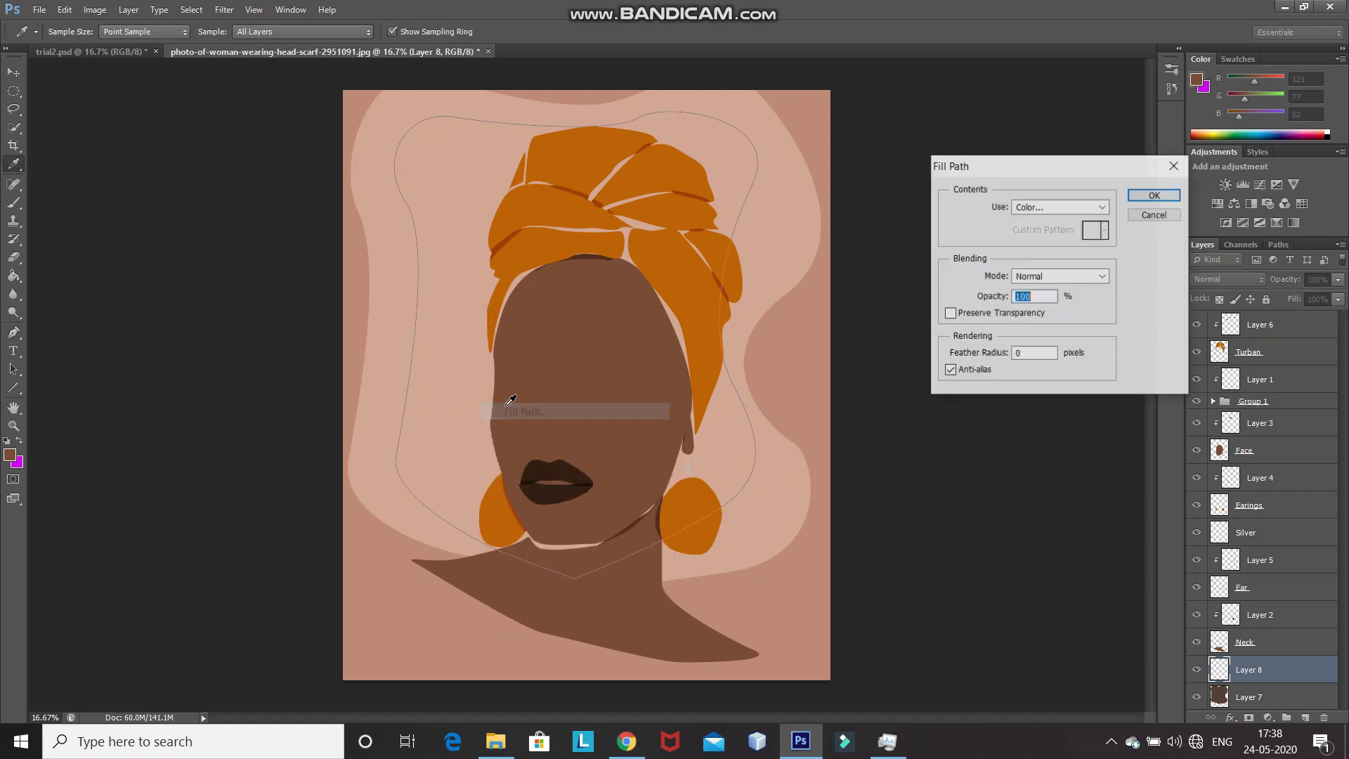
left_click(1096, 209)
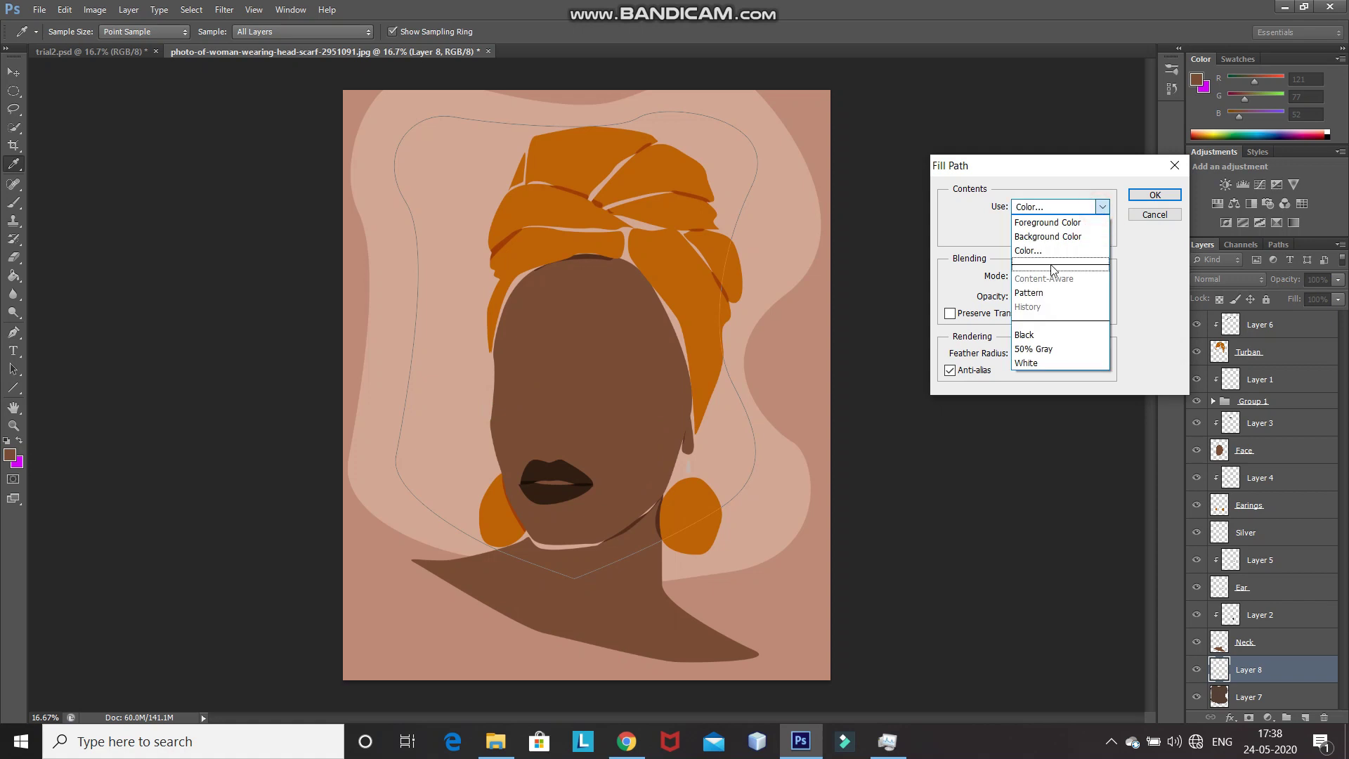
left_click(1029, 250)
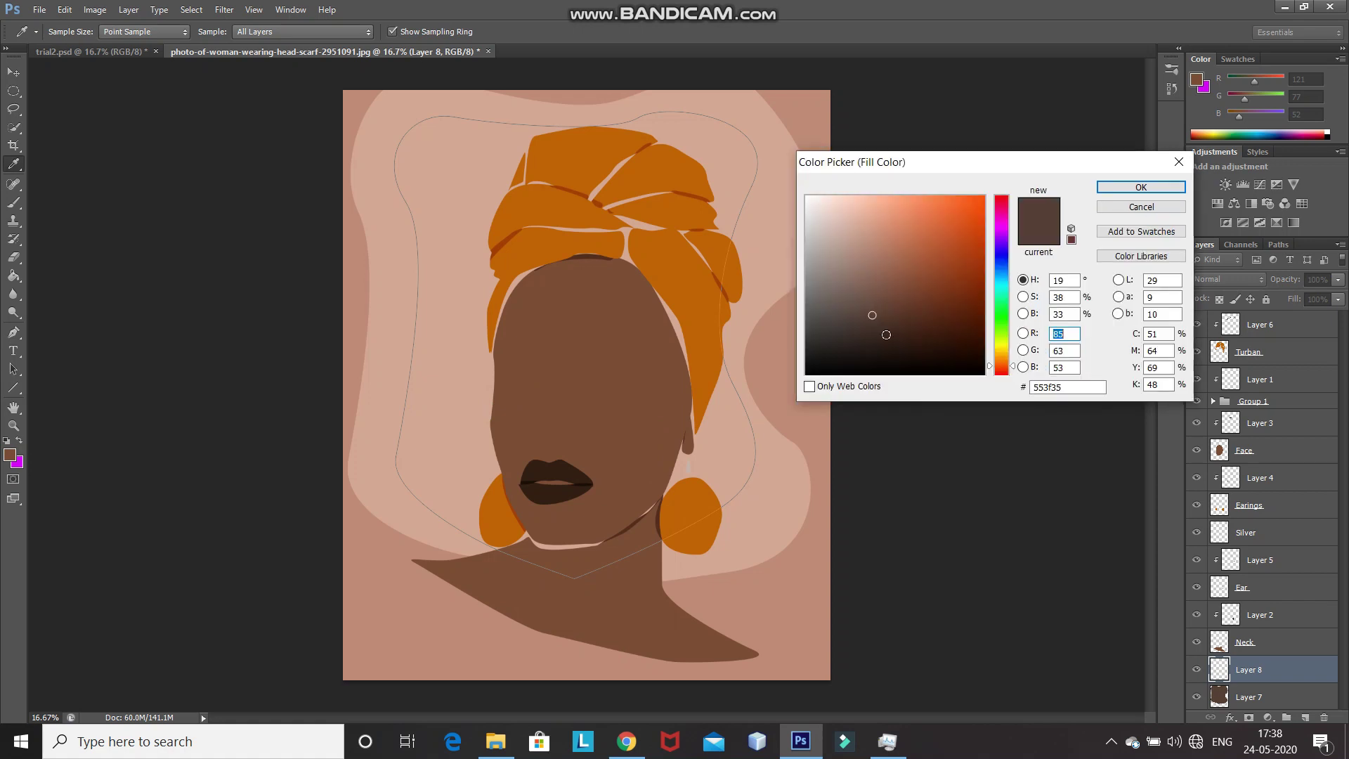
left_click(1076, 387)
type("78594c")
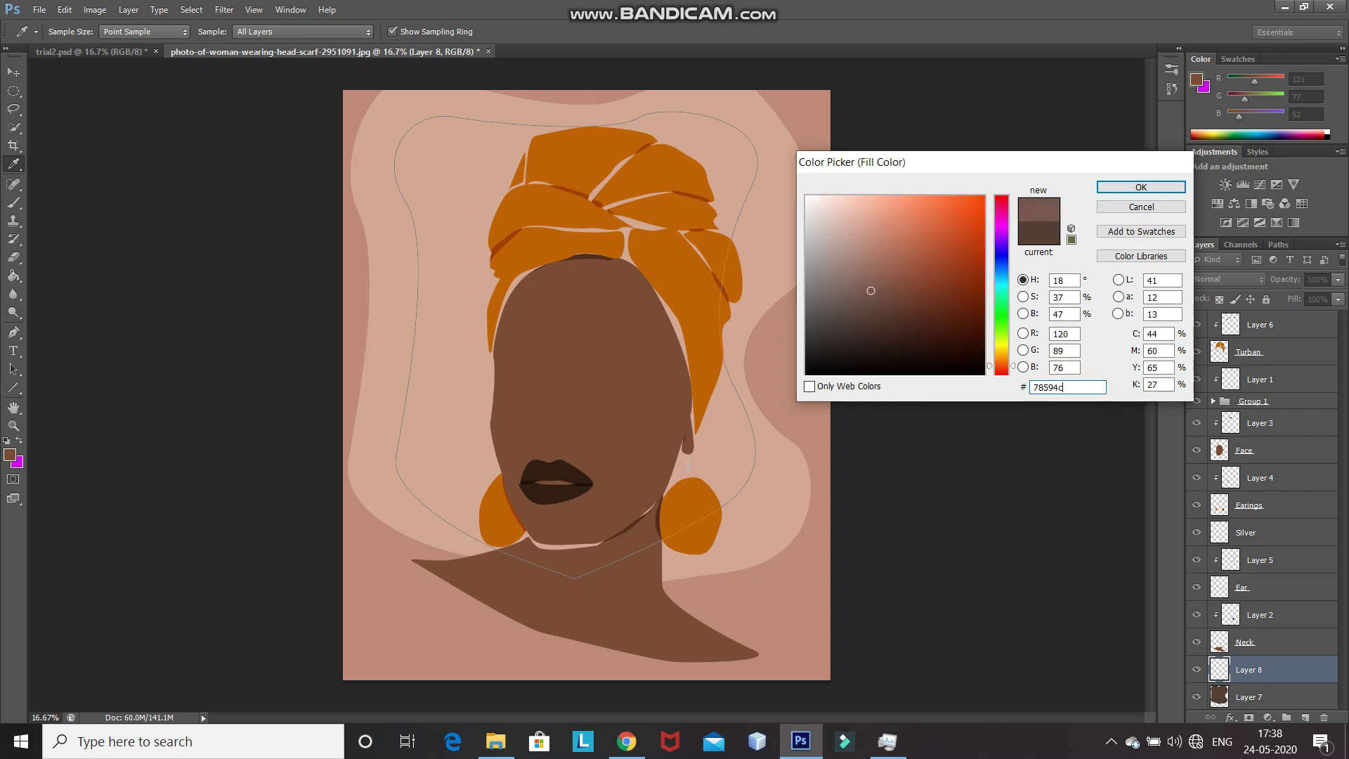
key("Return")
key("Return")
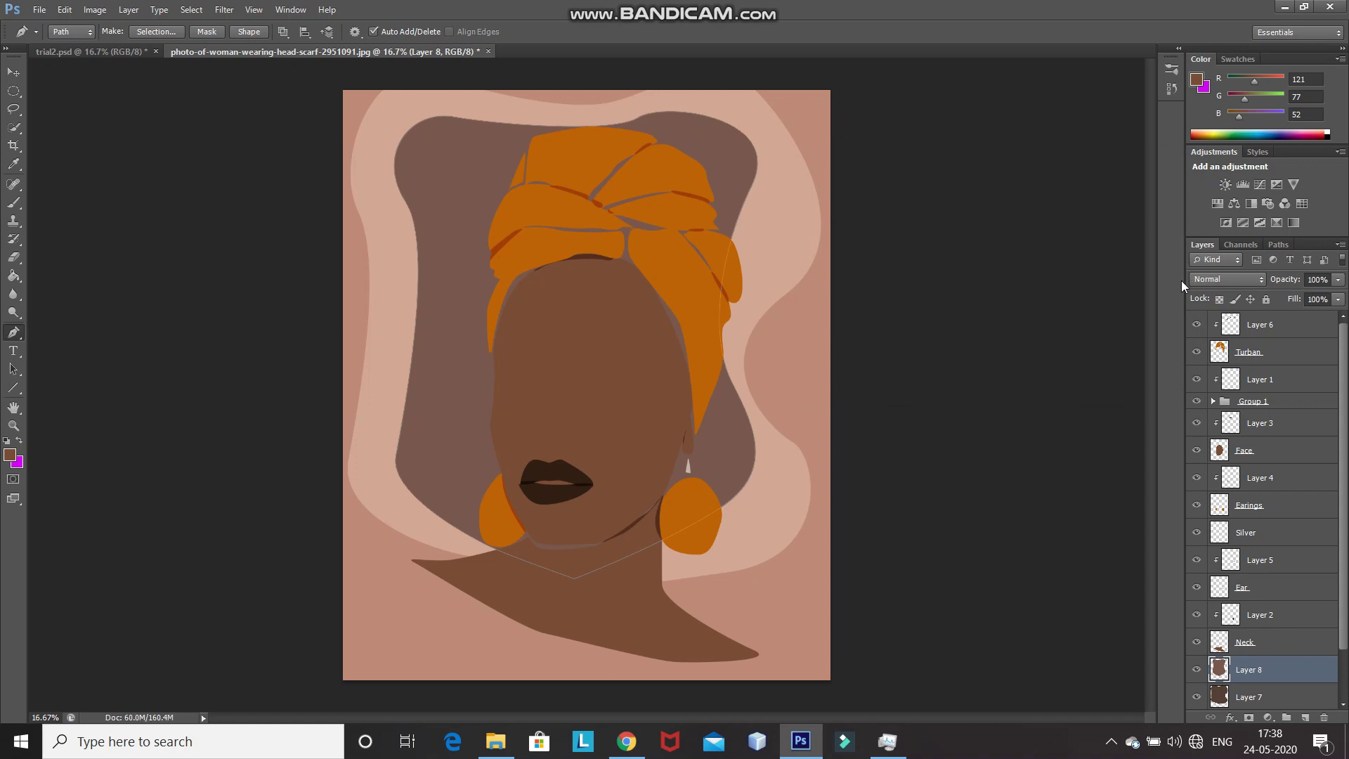
Step: Set the second wavy shape layer's blend mode to Screen and dismiss its path
left_click(1206, 285)
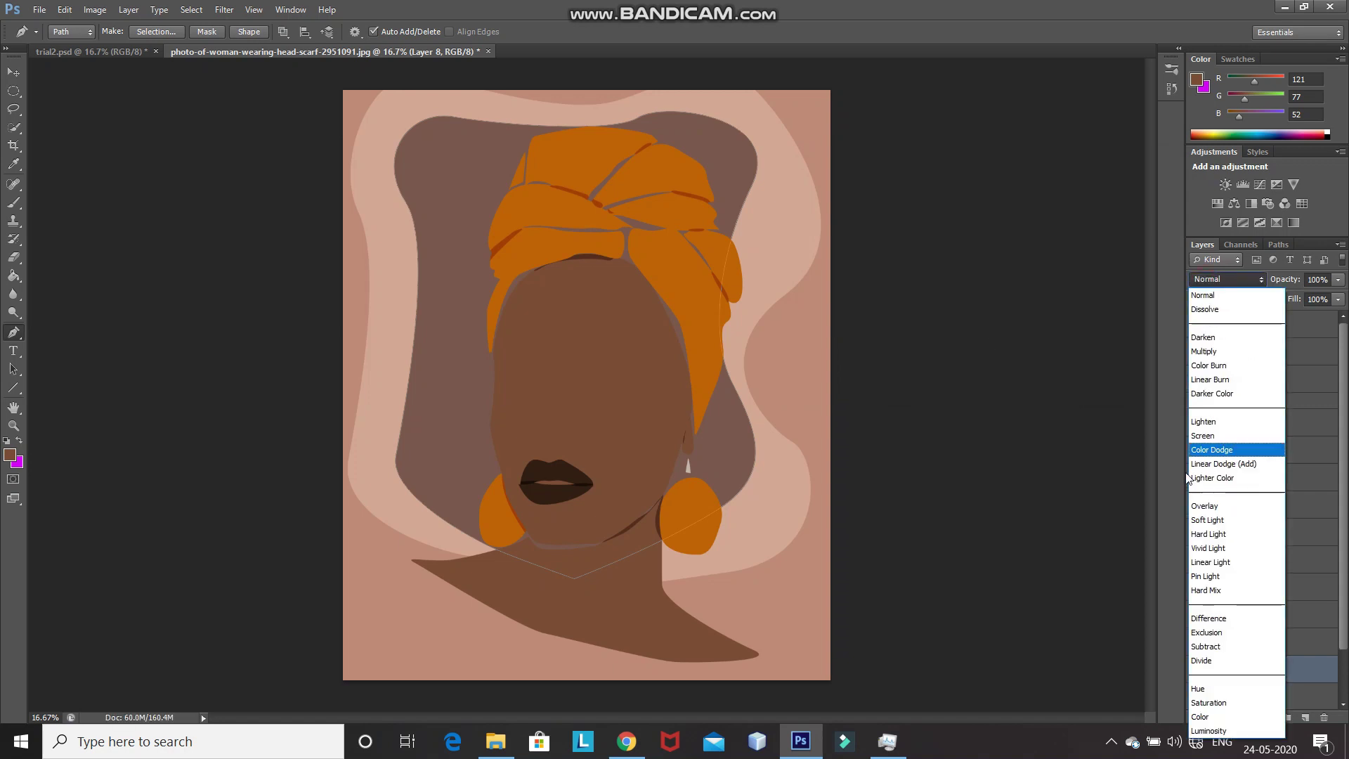
left_click(1196, 437)
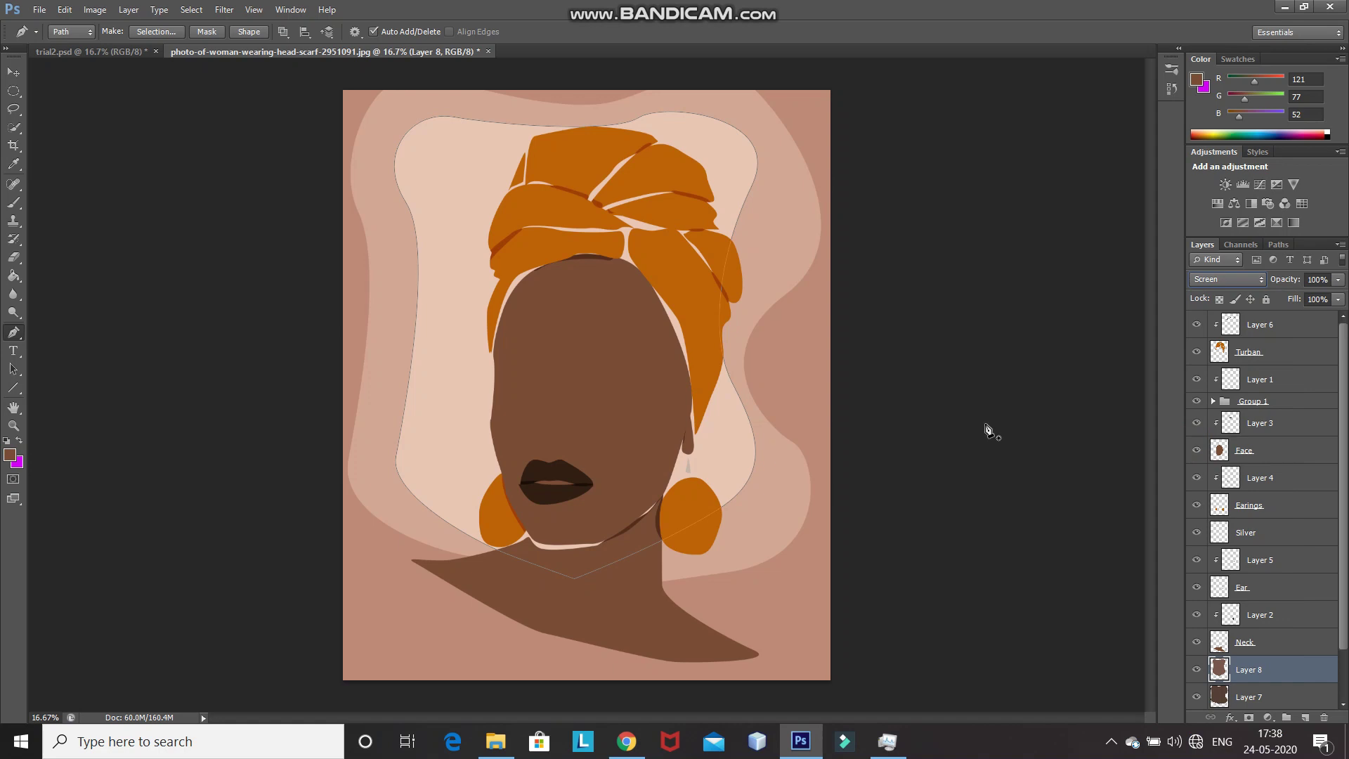
key("Return")
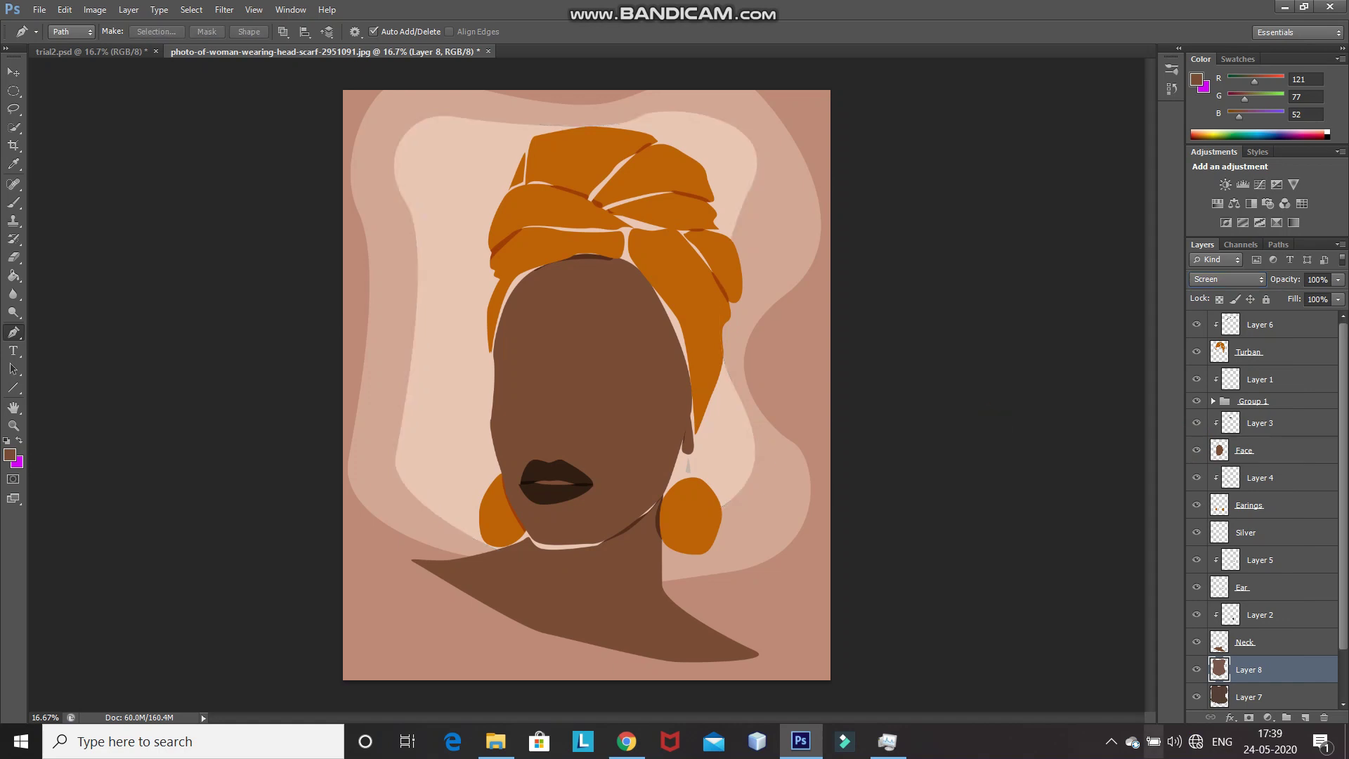
Step: Add another layer beneath Neck and trace a third, smallest closed wavy path around the turban and upper face
left_click(1305, 719)
left_click(498, 467)
left_click(527, 141)
left_click(701, 140)
left_click(730, 457)
left_click(498, 467)
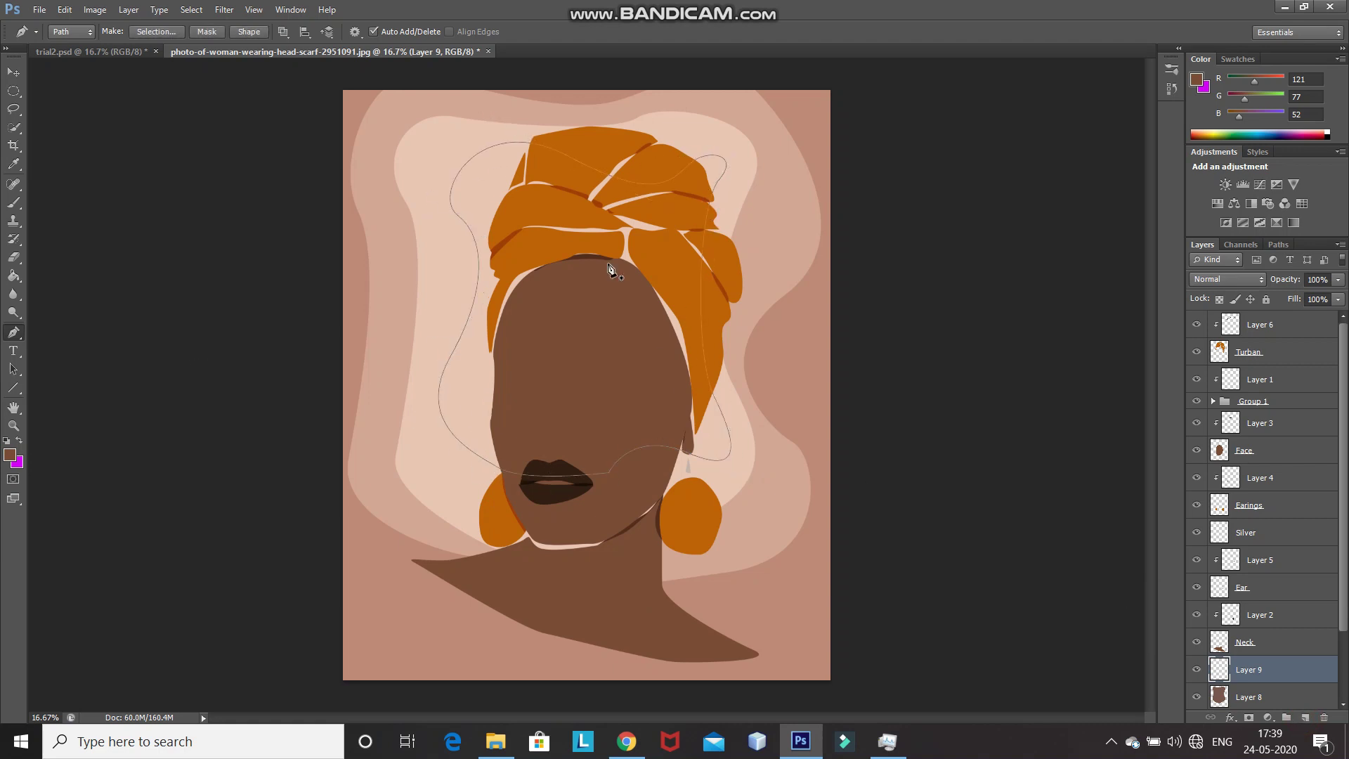
Step: Fill the third wavy path with the colour 9e7a74
right_click(609, 267)
left_click(636, 352)
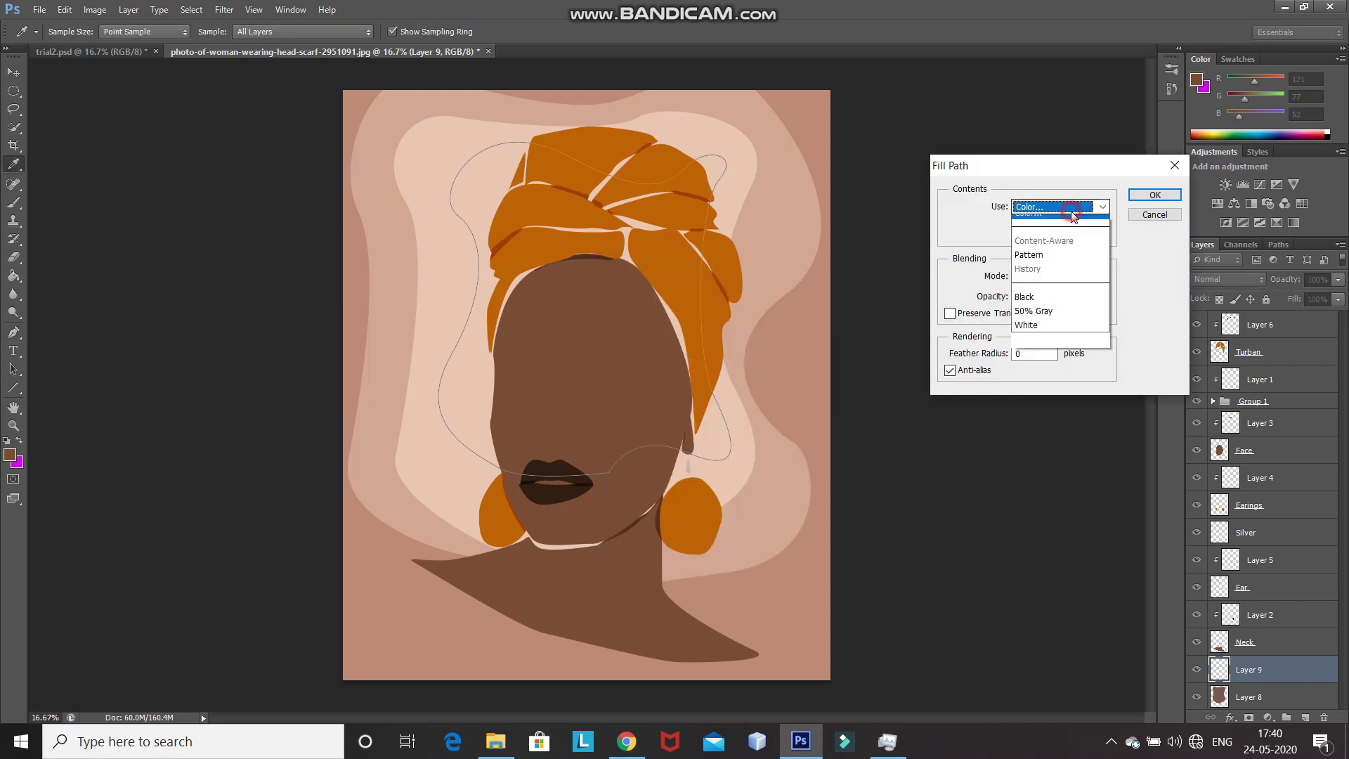
left_click(1024, 208)
left_click(1023, 236)
type("9e7a74")
key("Return")
key("Return")
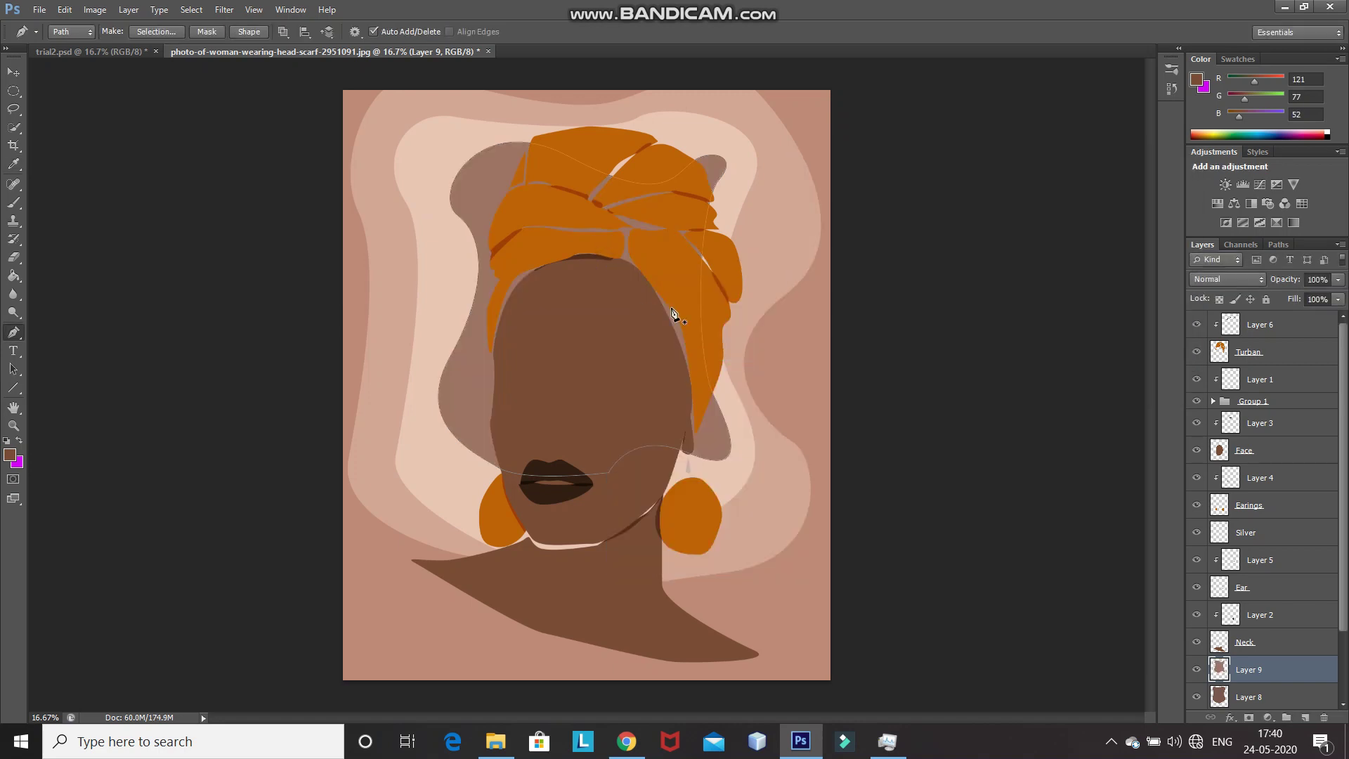
Step: Set the third wavy shape layer's blend mode to Screen and dismiss its path
left_click(1210, 281)
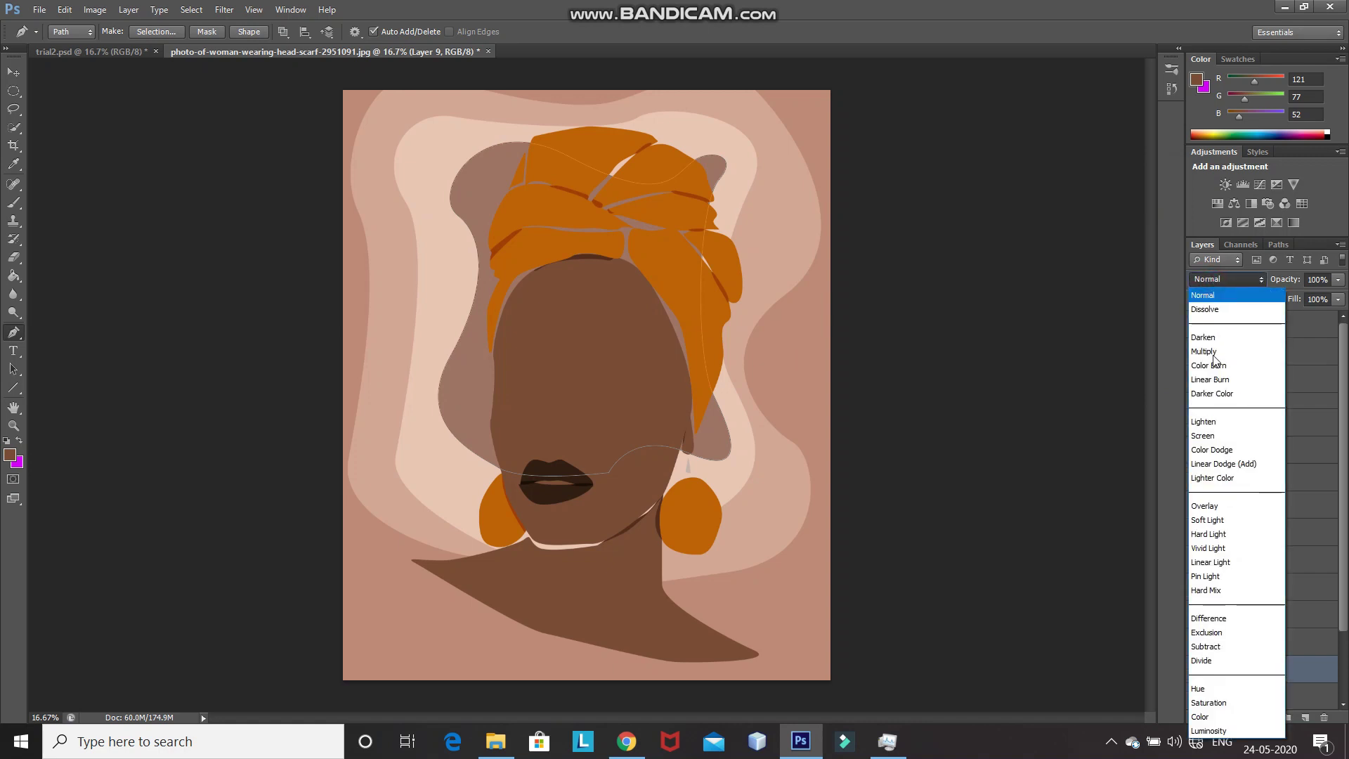
left_click(1214, 430)
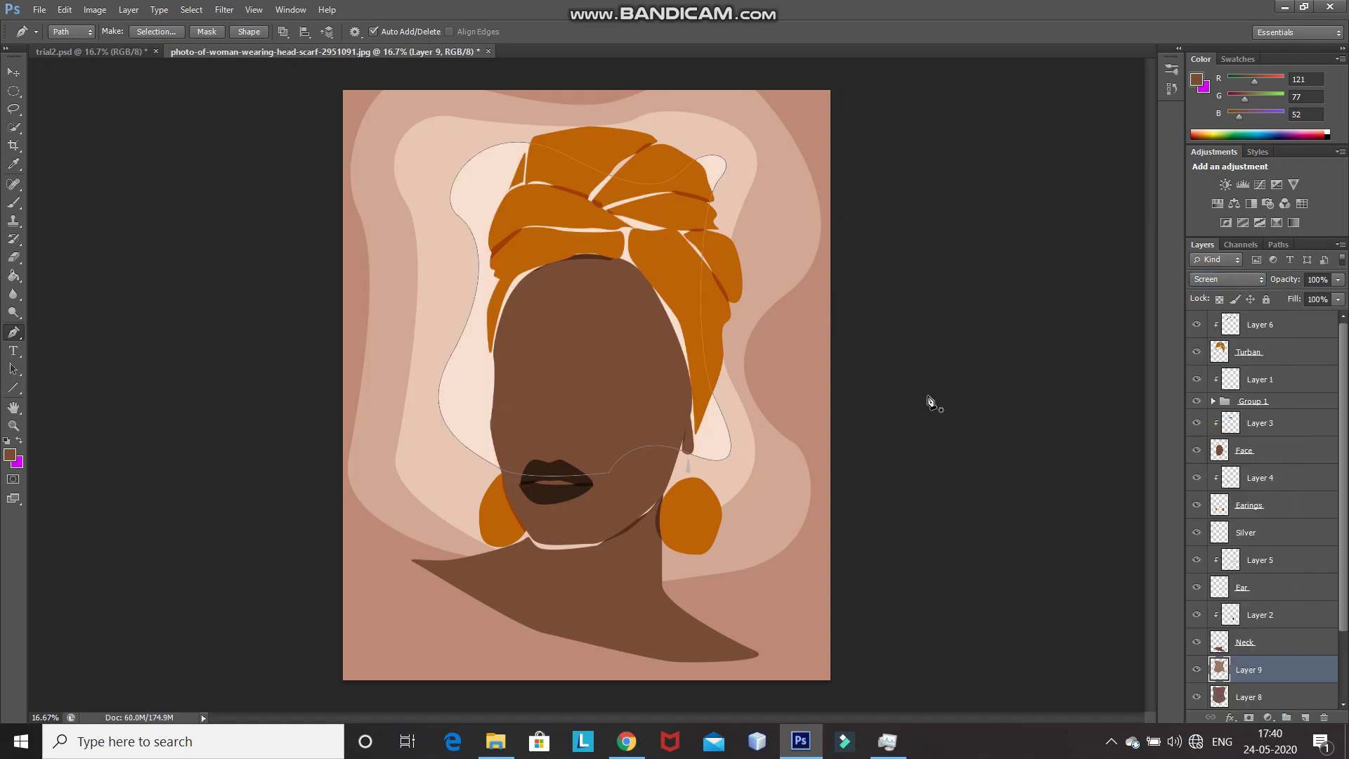
key("Escape")
key("ctrl+plus")
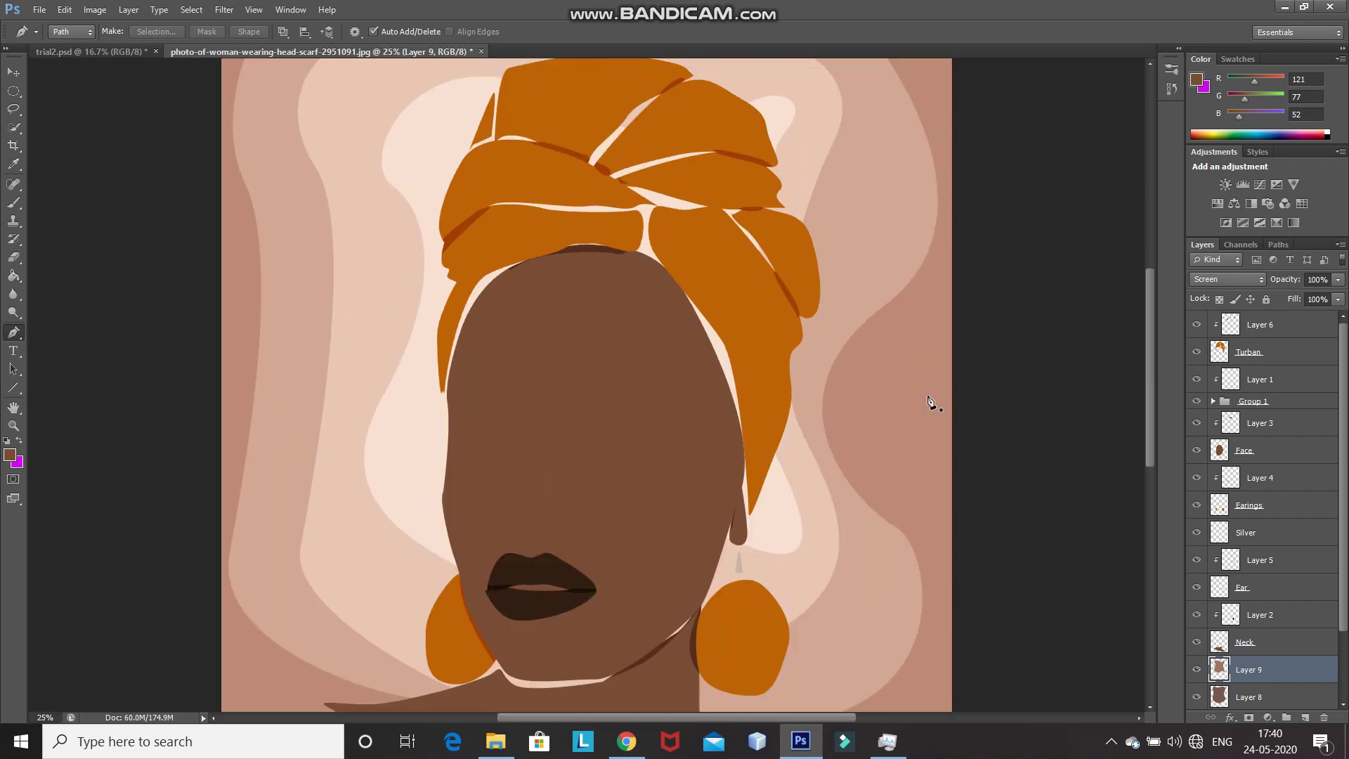